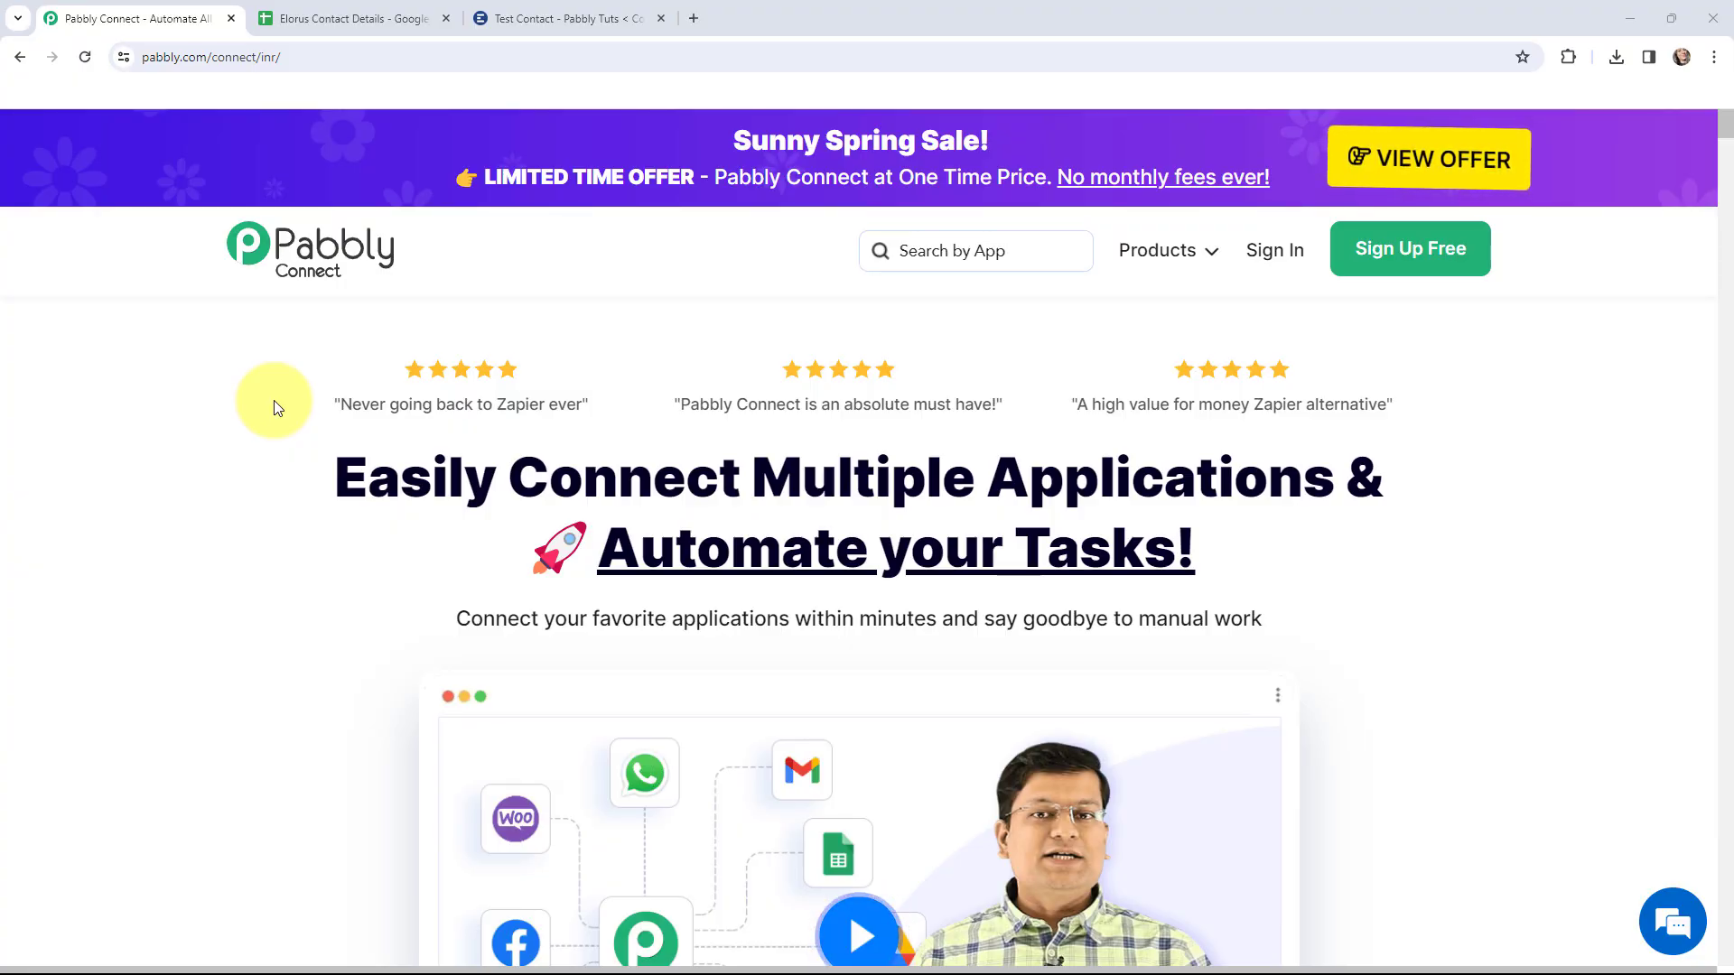
# - Review the contact row in the Elorus Contact Details spreadsheet and the matching test contact in Elorus
pyautogui.click(353, 18)
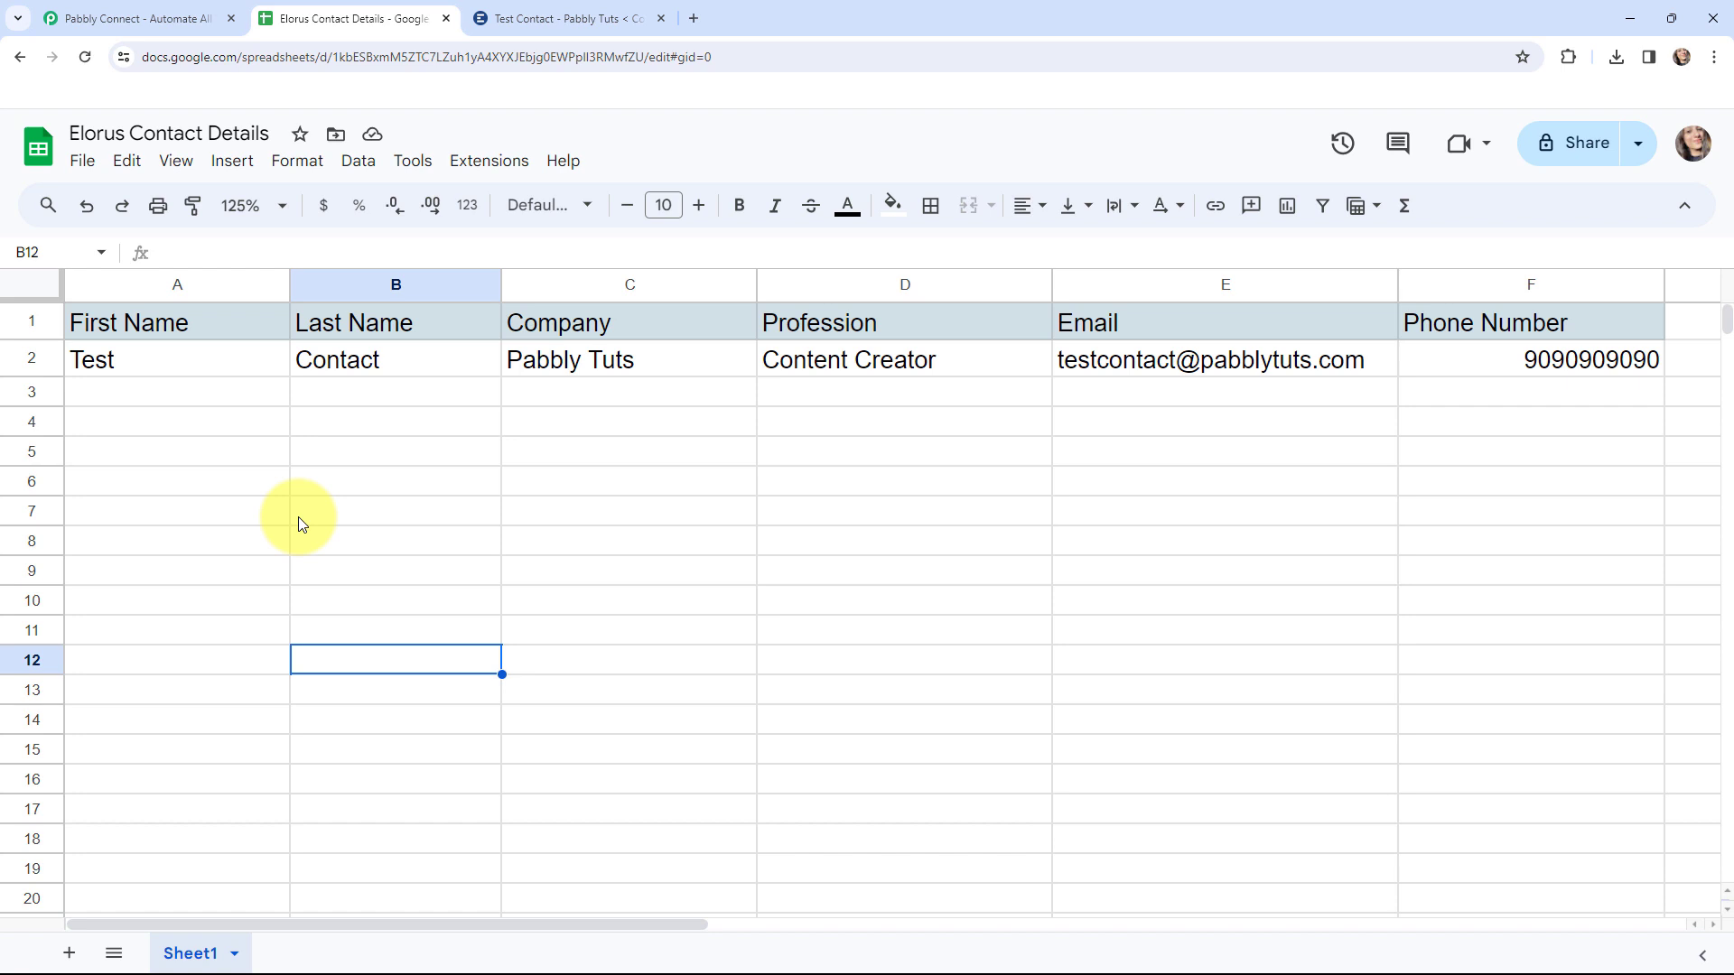
pyautogui.click(560, 18)
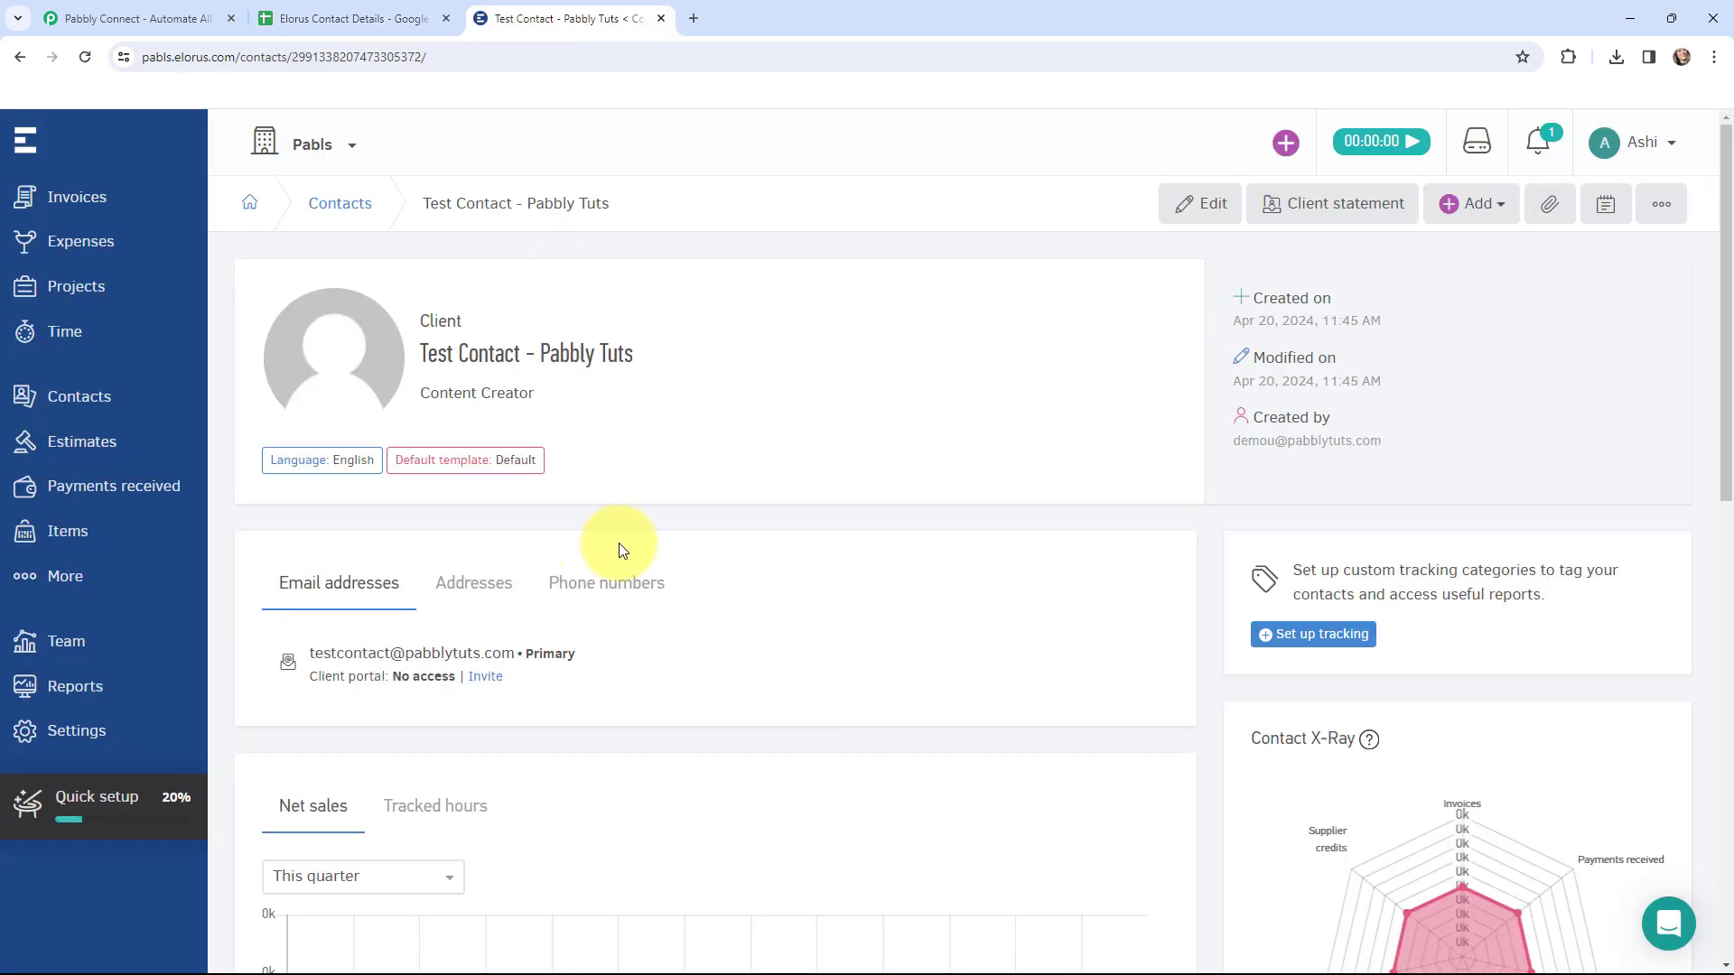
# - Return to the Pabbly website, sign in to the existing account, and open Pabbly Connect
pyautogui.click(86, 18)
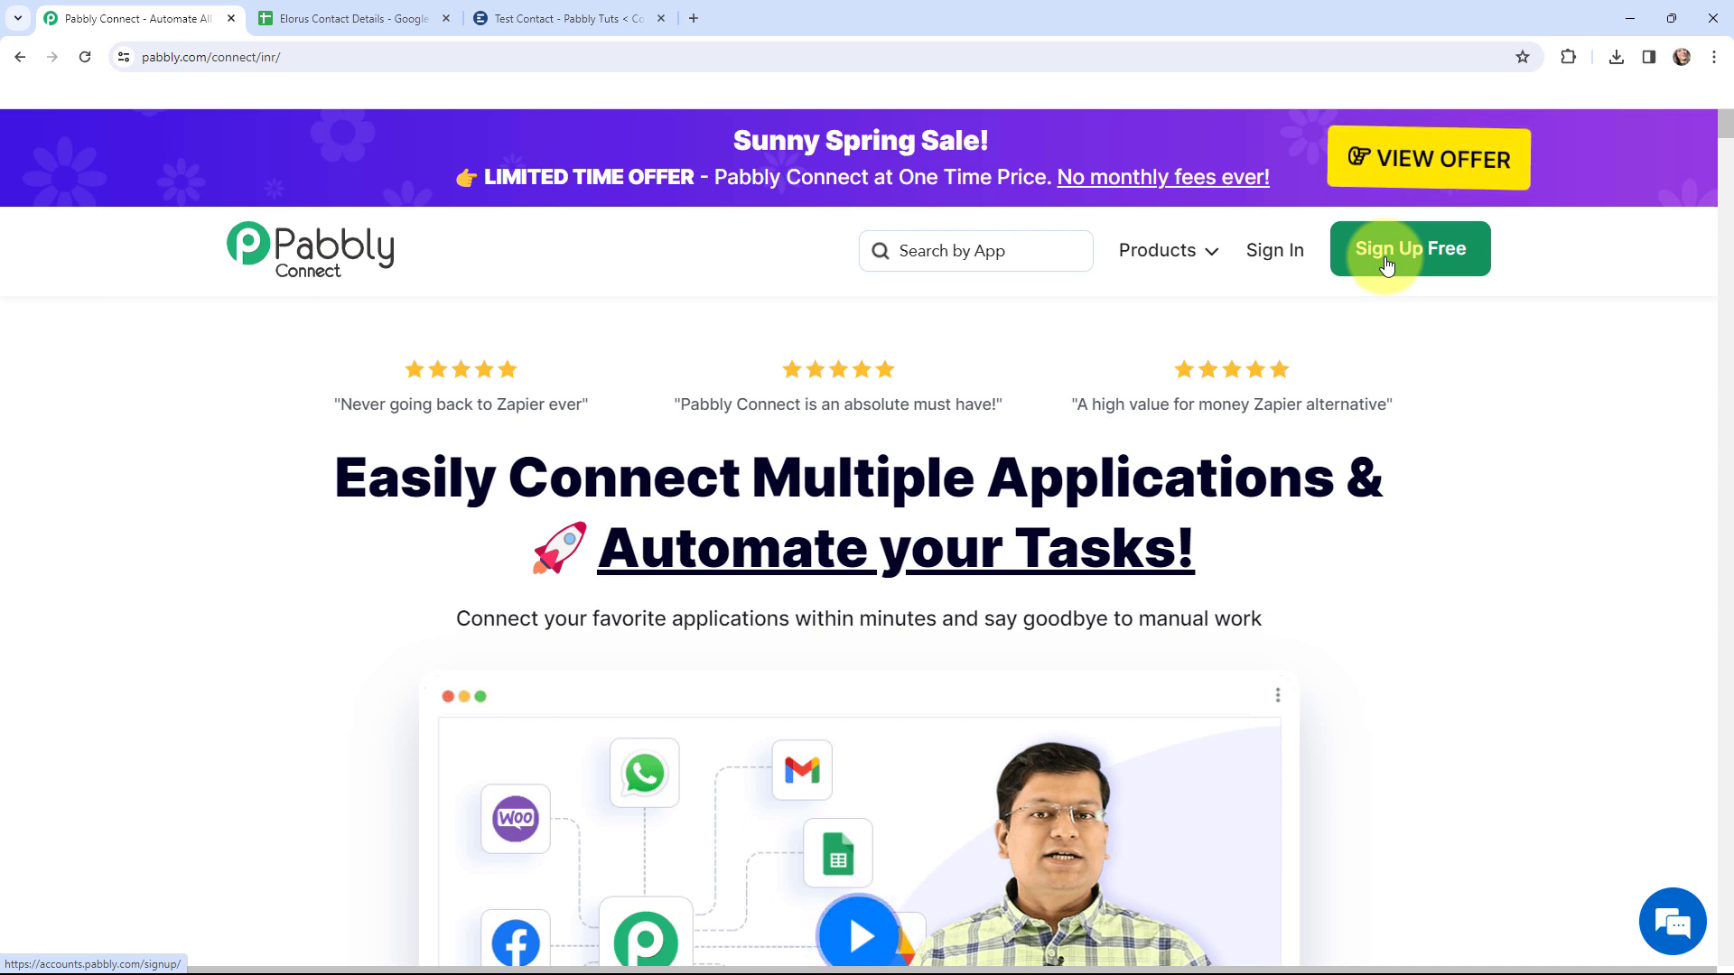
pyautogui.click(1269, 258)
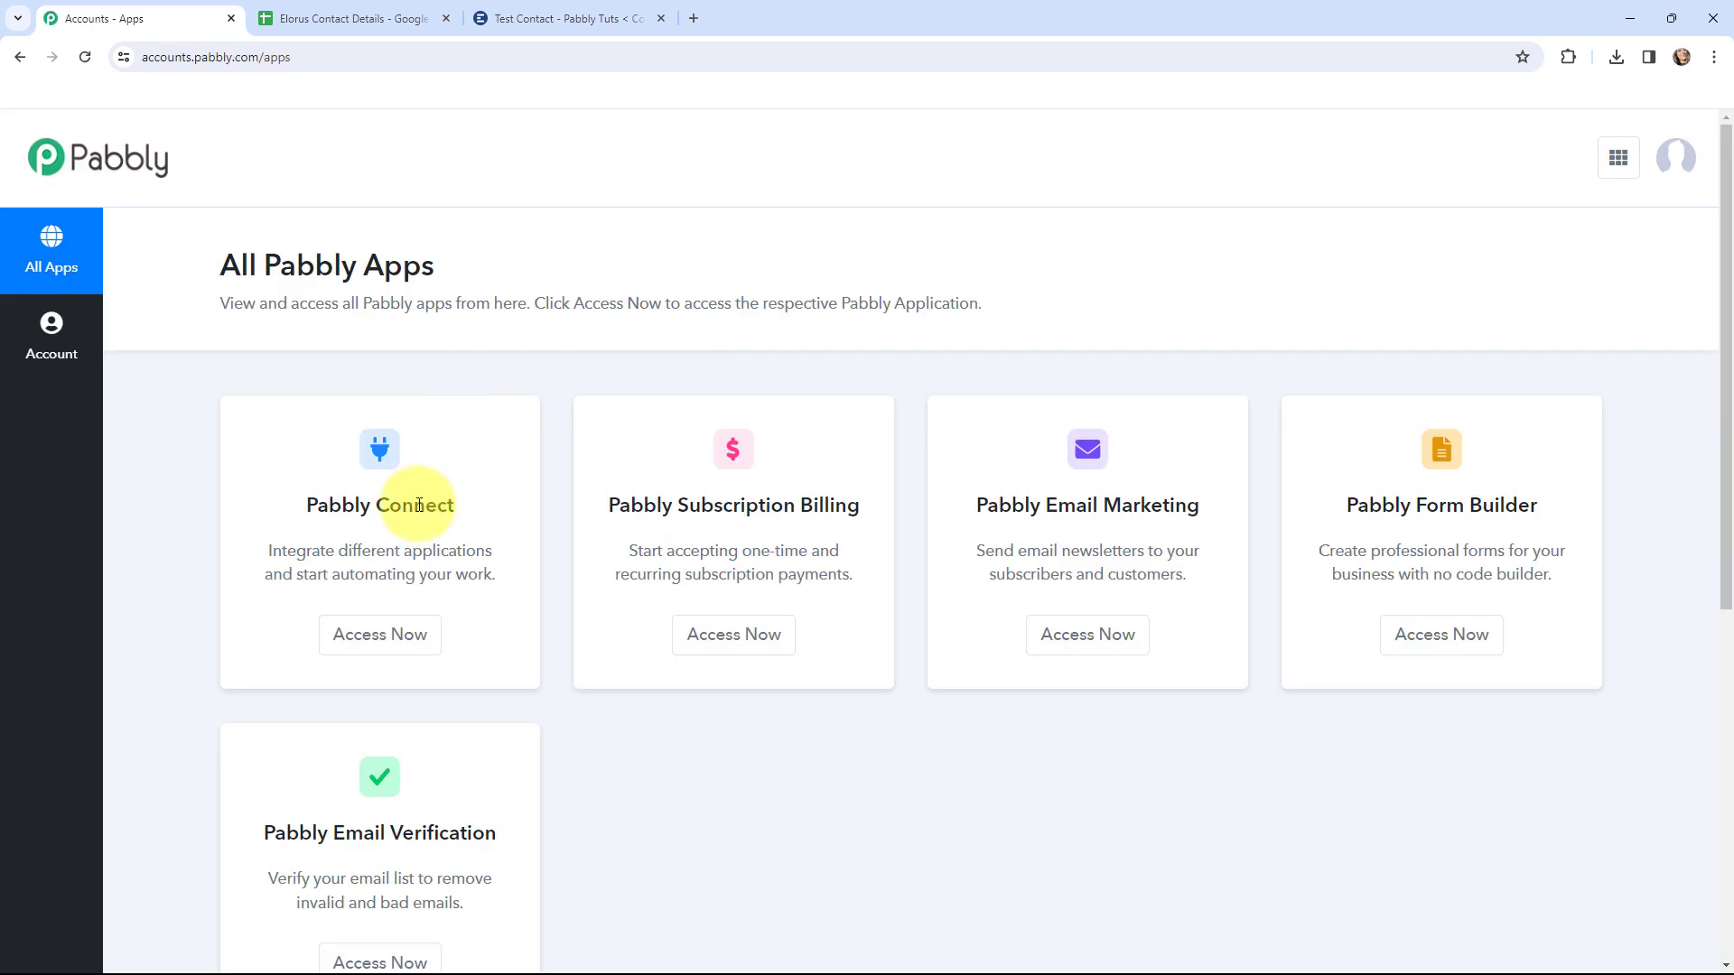
pyautogui.click(375, 644)
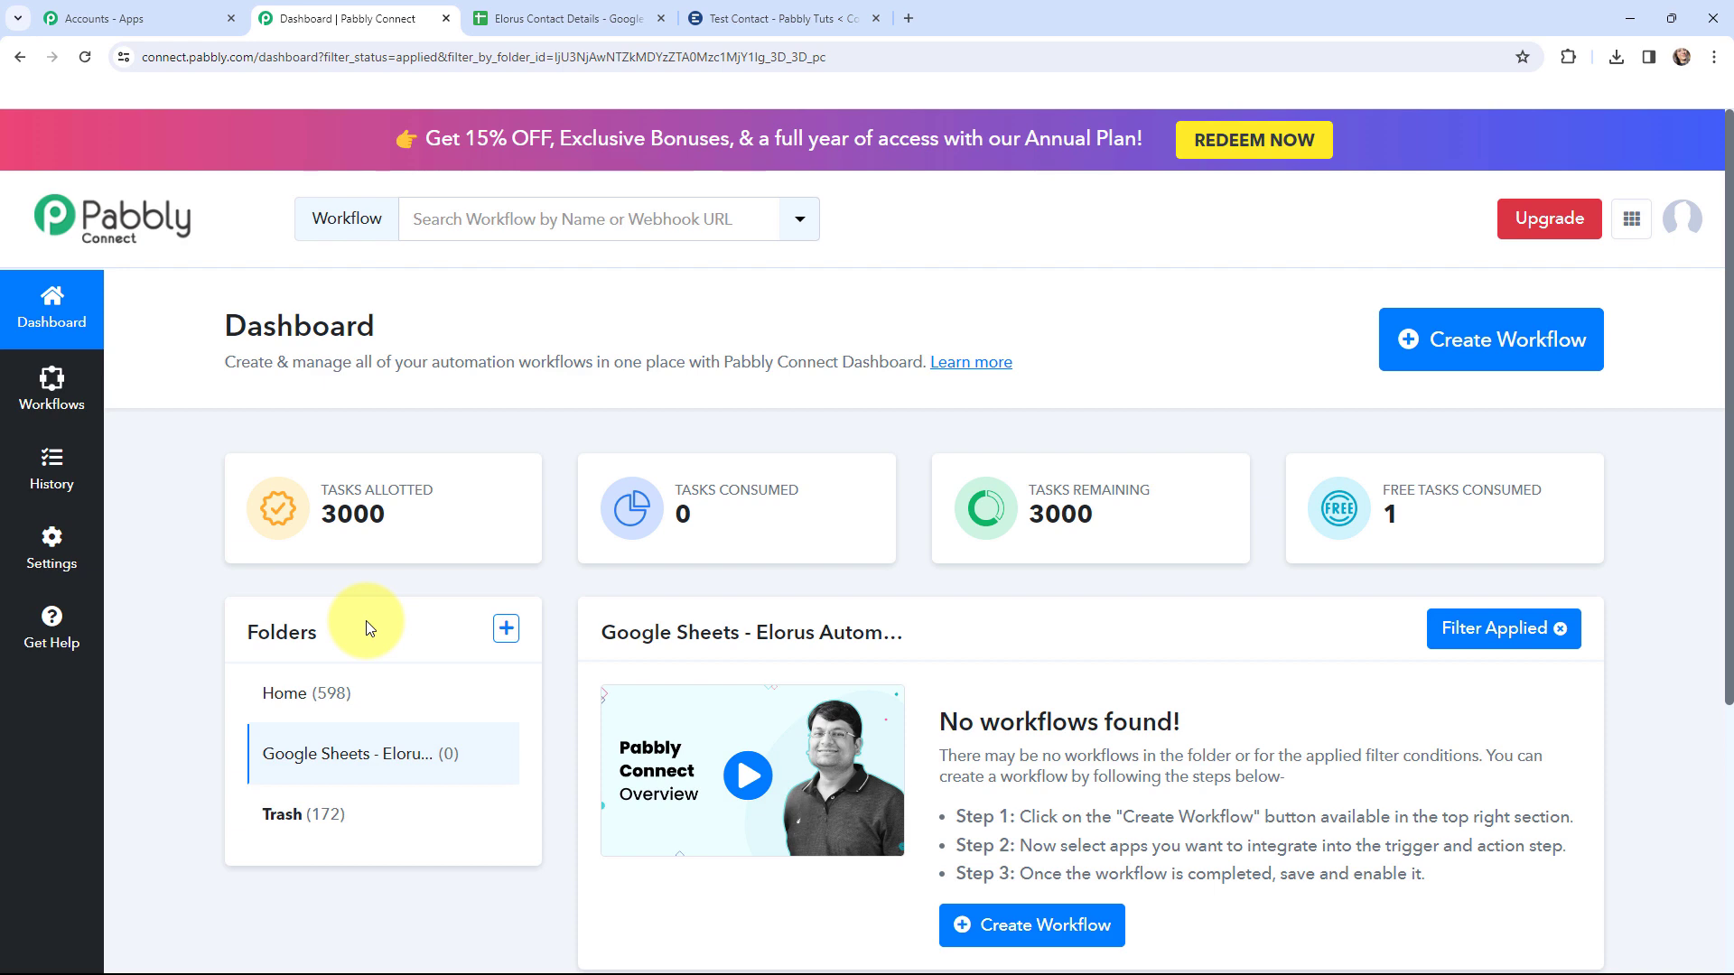
# - Create a workflow named "Create Elorus Contacts from Google Sheets" in the Google Sheets - Elorus Automation folder
pyautogui.click(1451, 351)
pyautogui.click(678, 484)
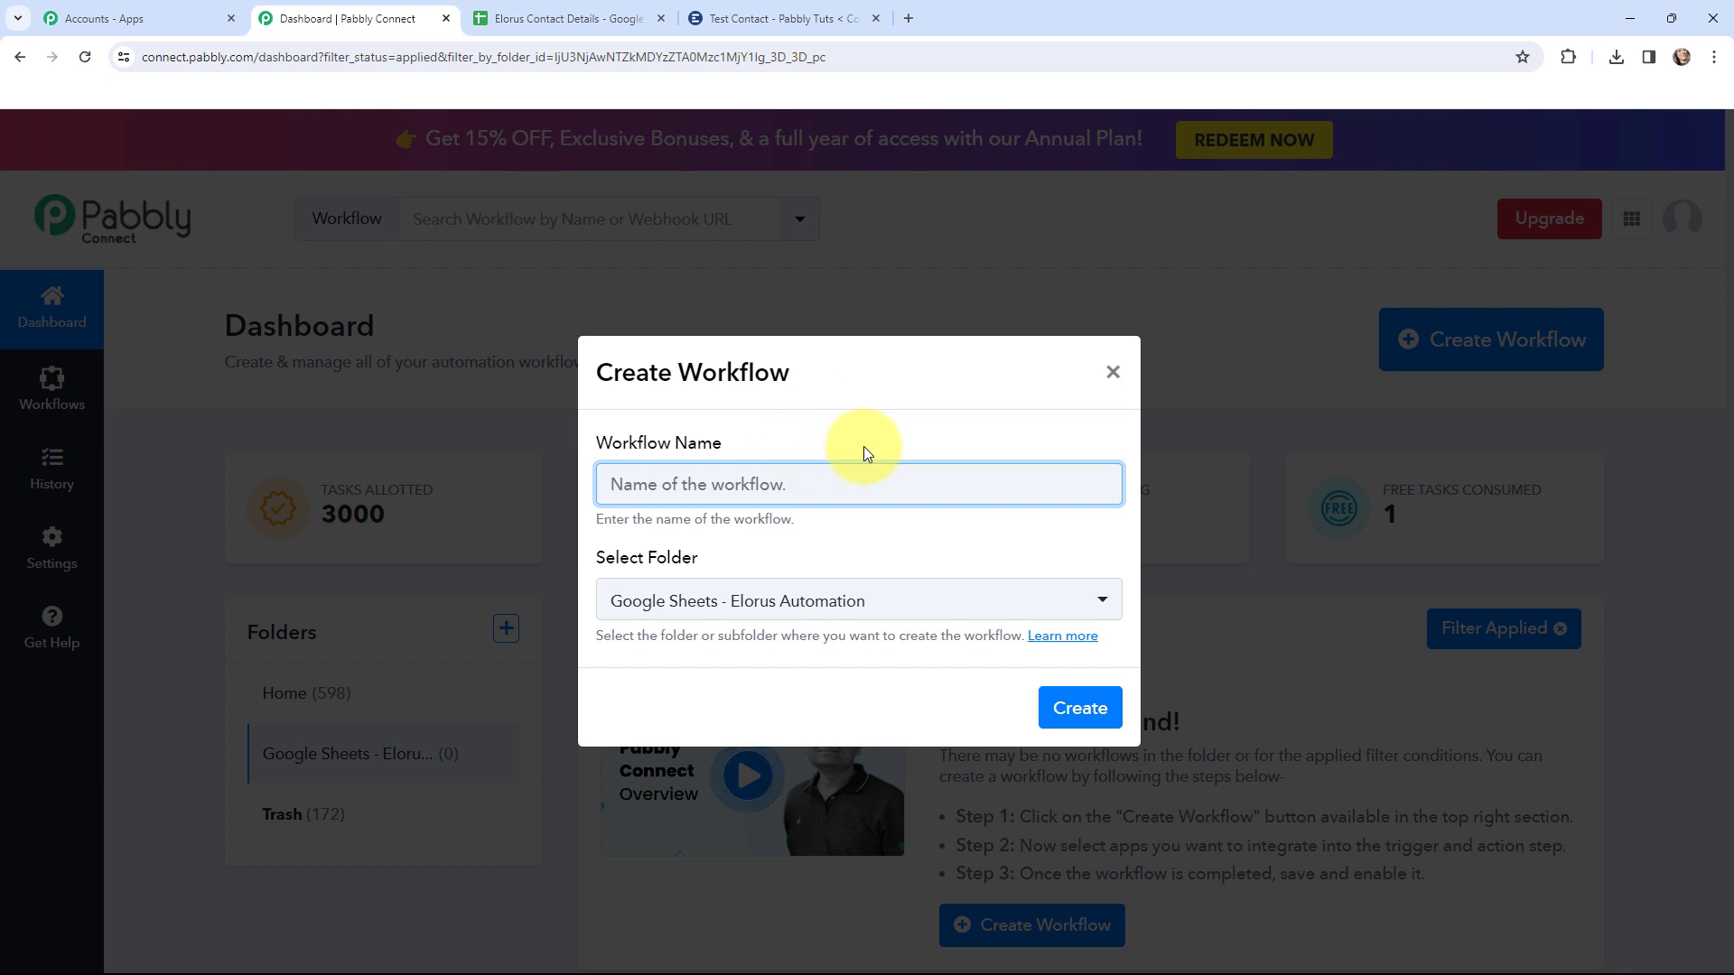
pyautogui.write('Create Elorus Contacts from Google Sheets')
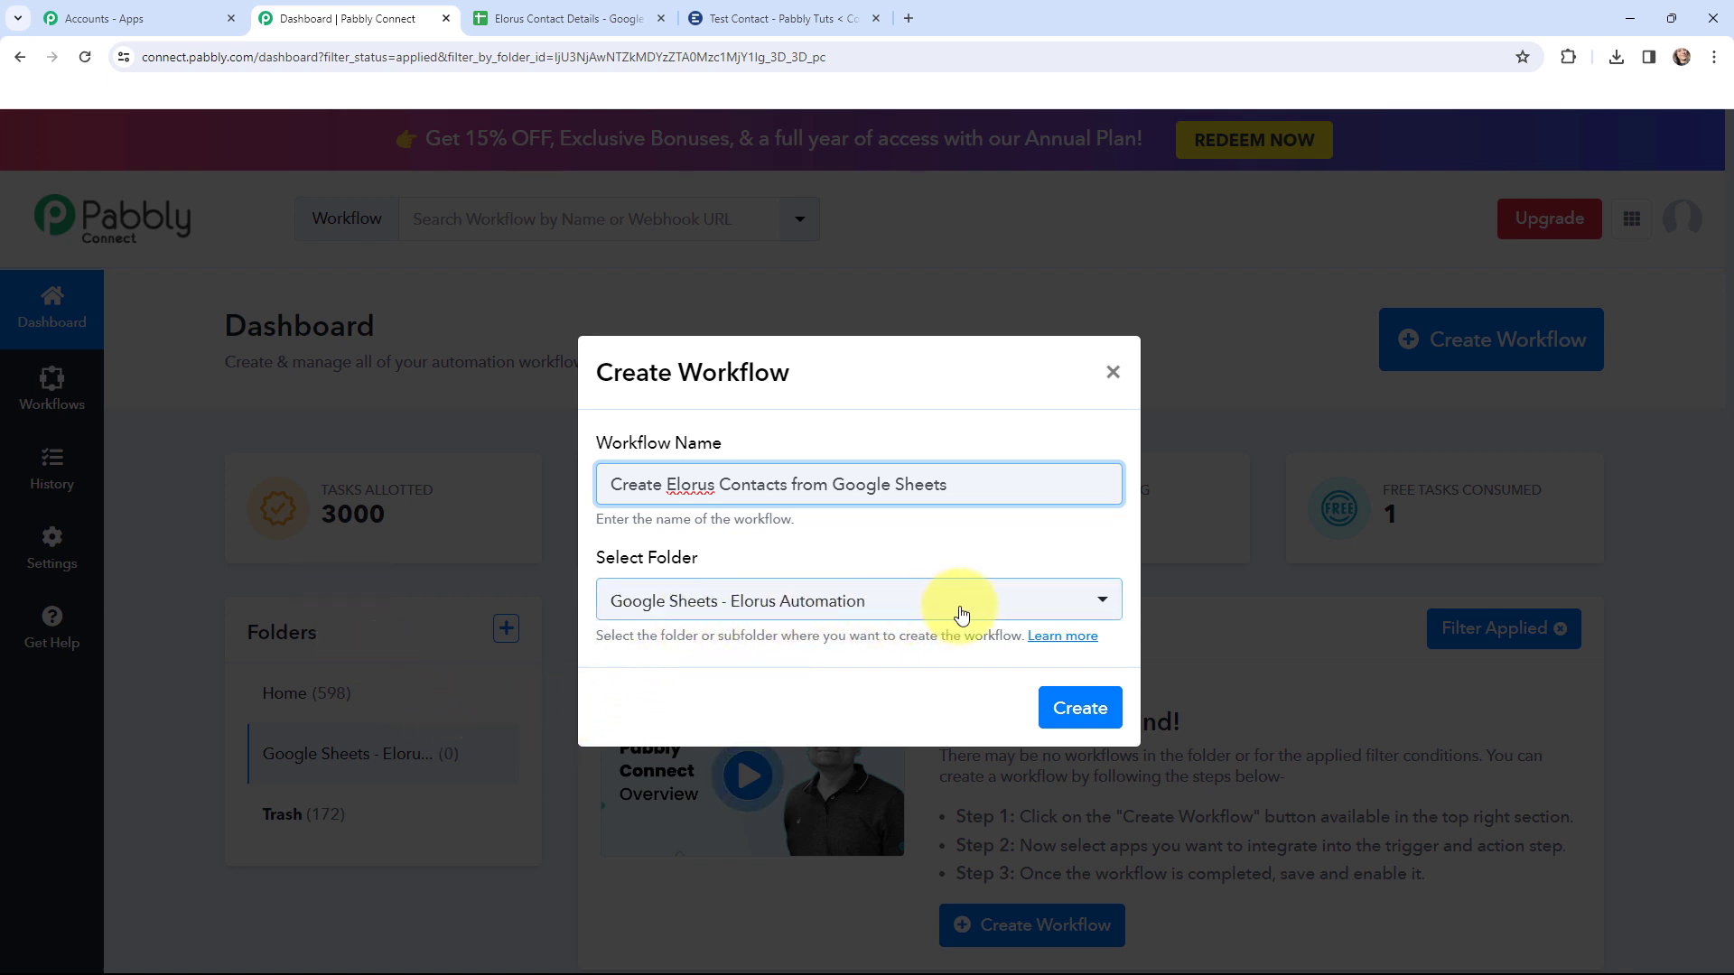
pyautogui.click(1077, 712)
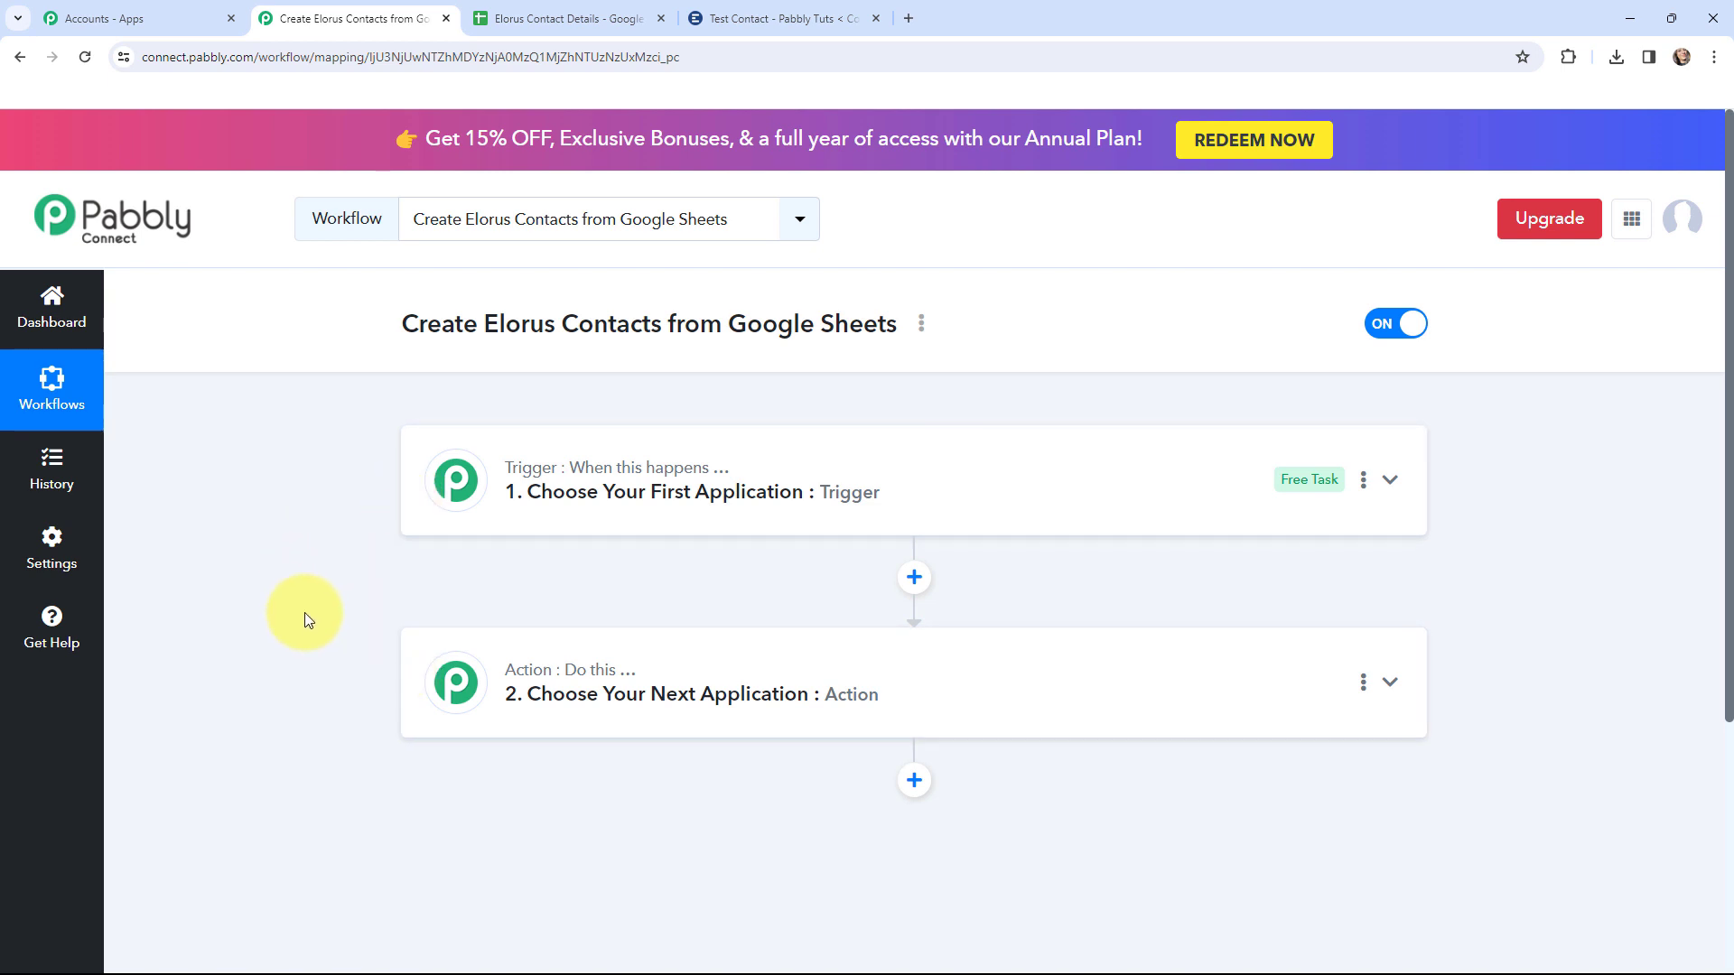
# - Check the Elorus contact page and the Google Sheets contact list, and return to the new workflow
pyautogui.click(784, 18)
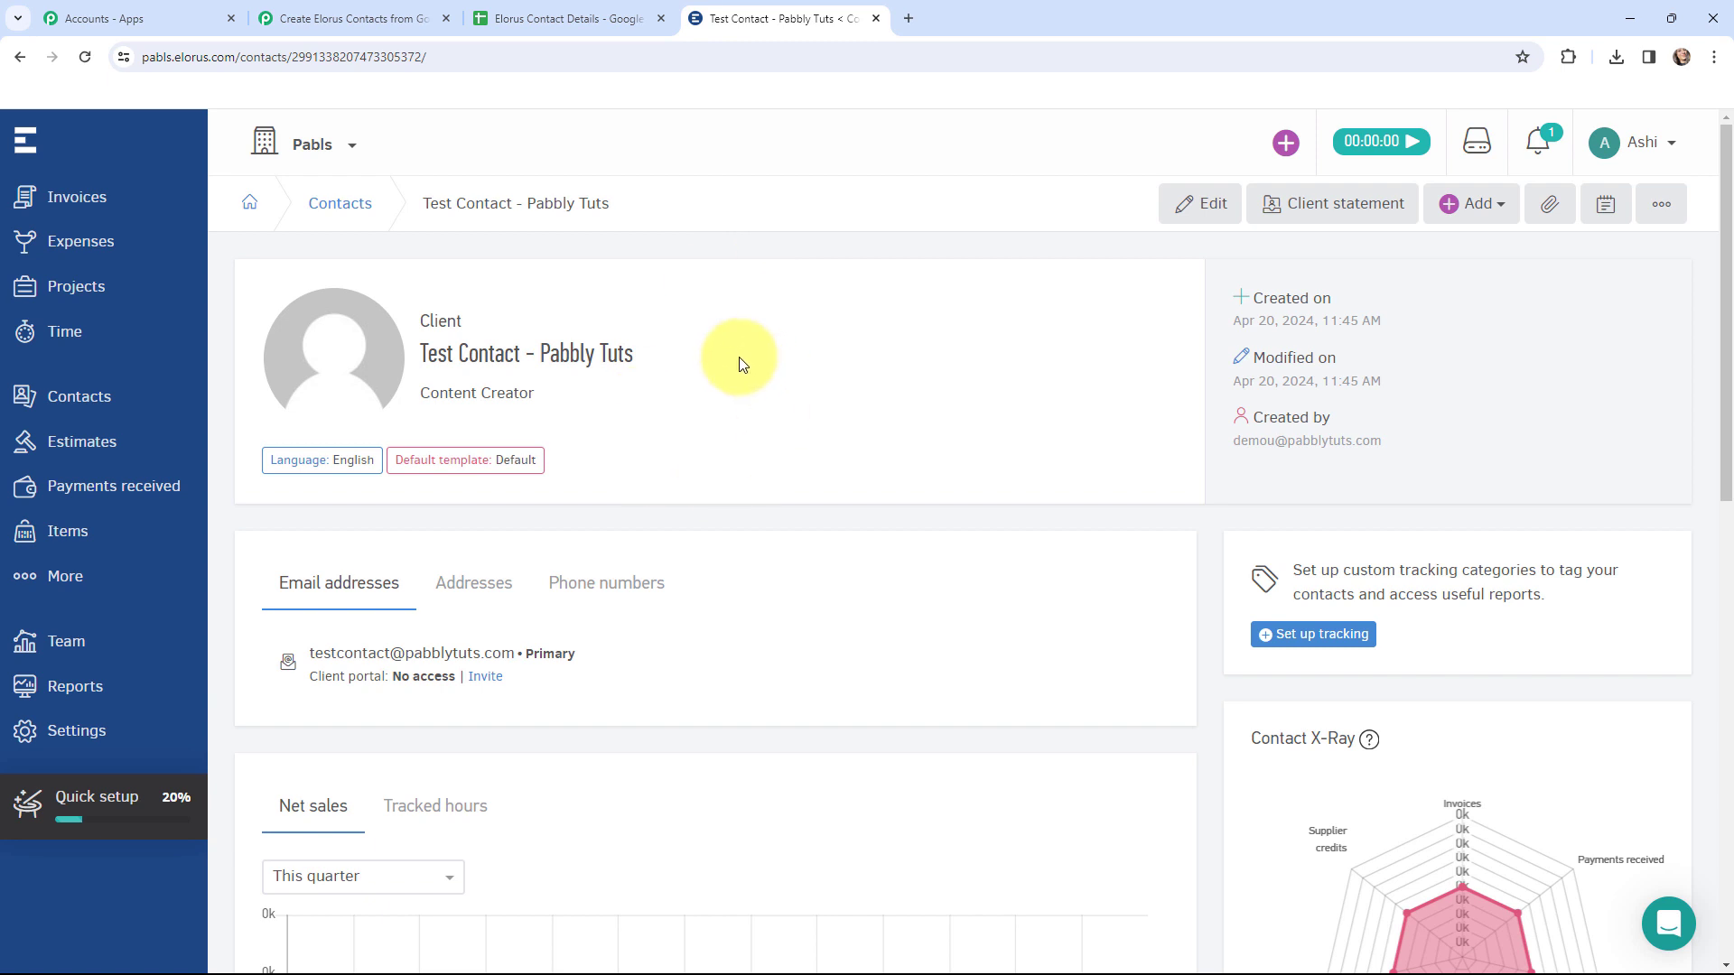
pyautogui.click(573, 19)
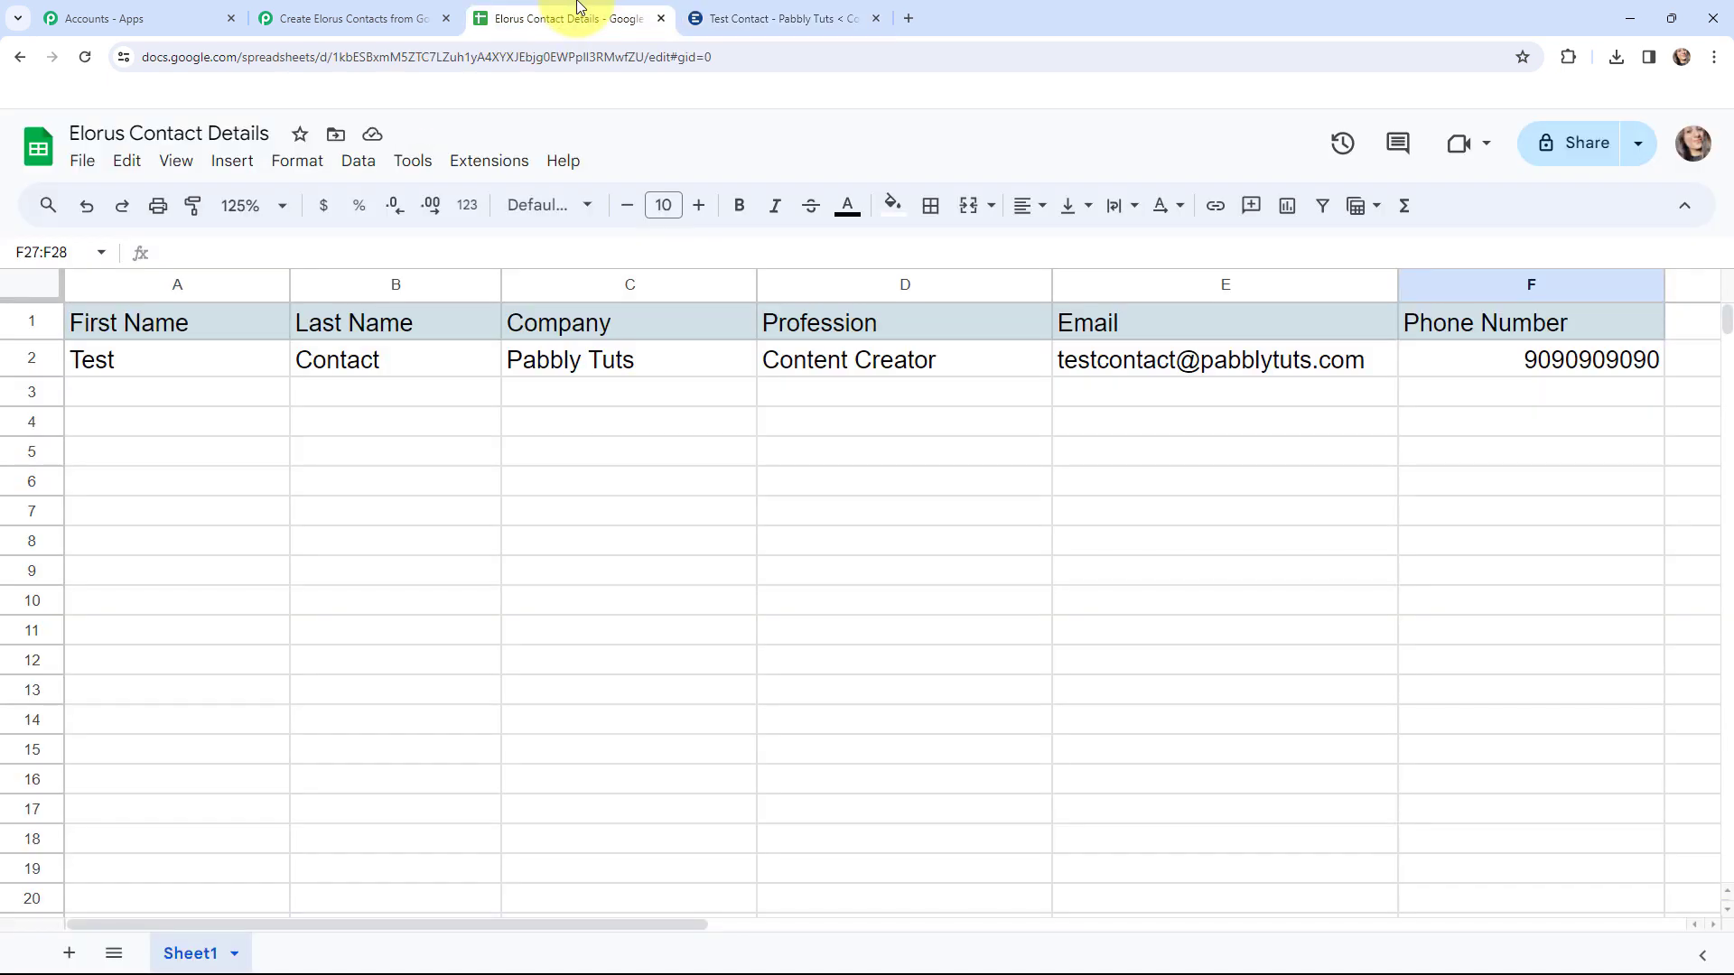
pyautogui.click(303, 11)
# - Set the workflow trigger to Google Sheets with the New or Updated Spreadsheet Row event and collapse it
pyautogui.click(449, 479)
pyautogui.click(466, 610)
pyautogui.write('google sheets')
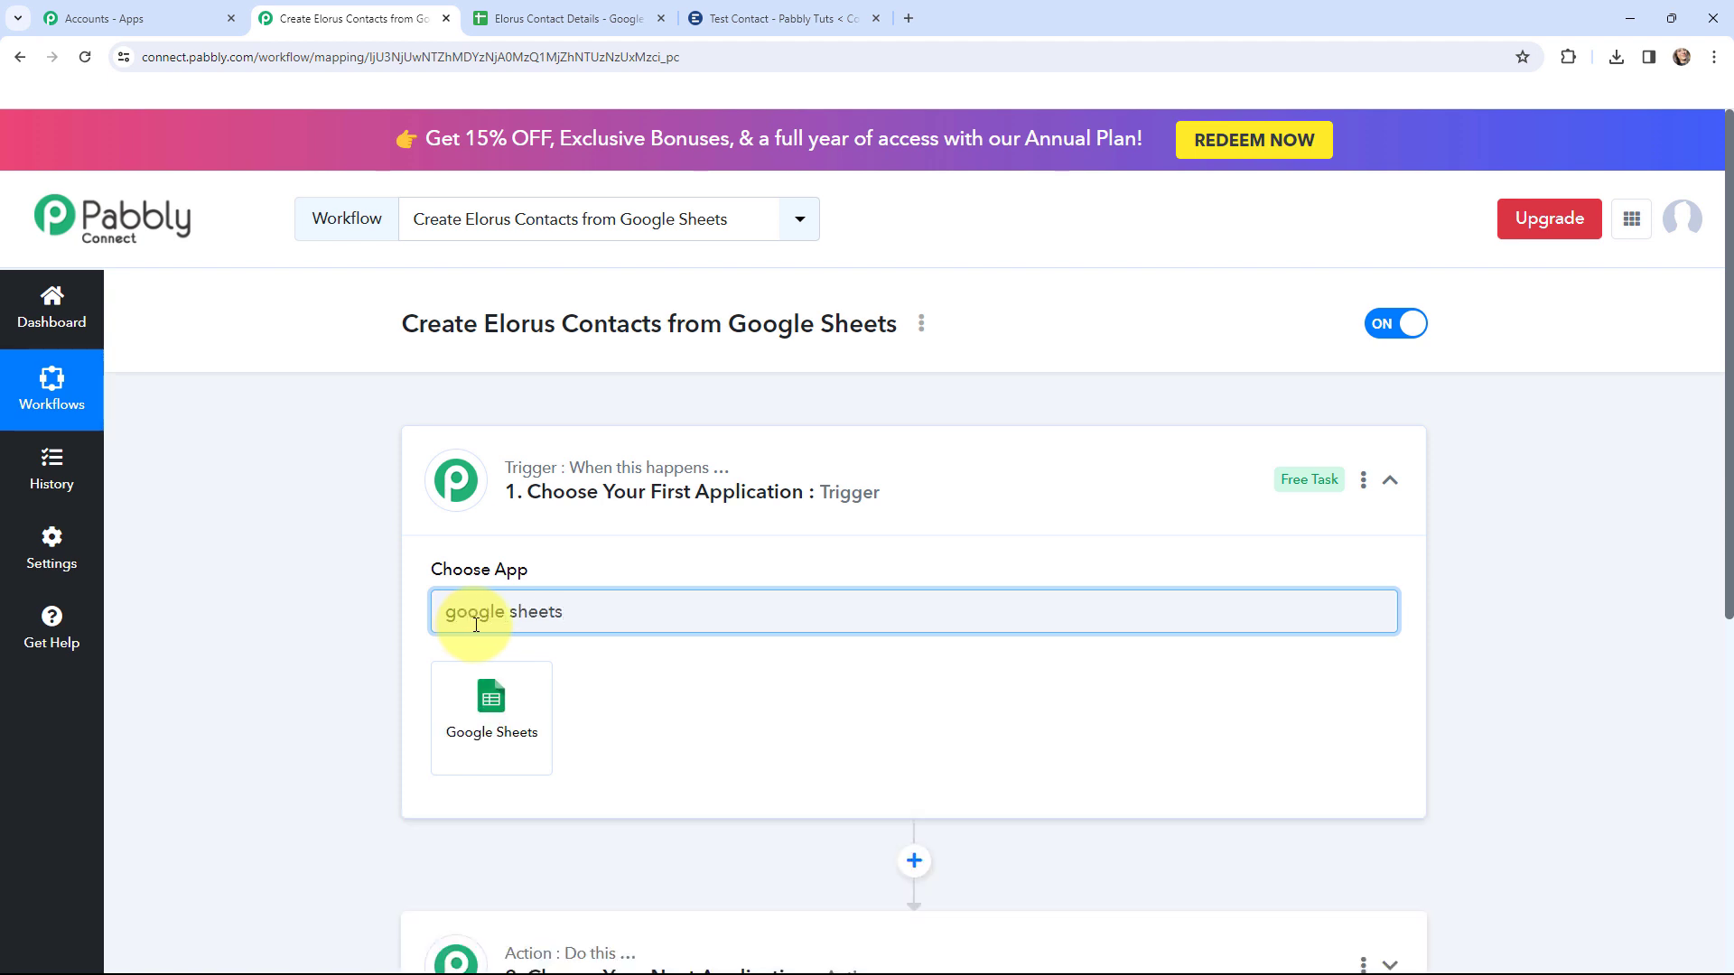
pyautogui.click(491, 703)
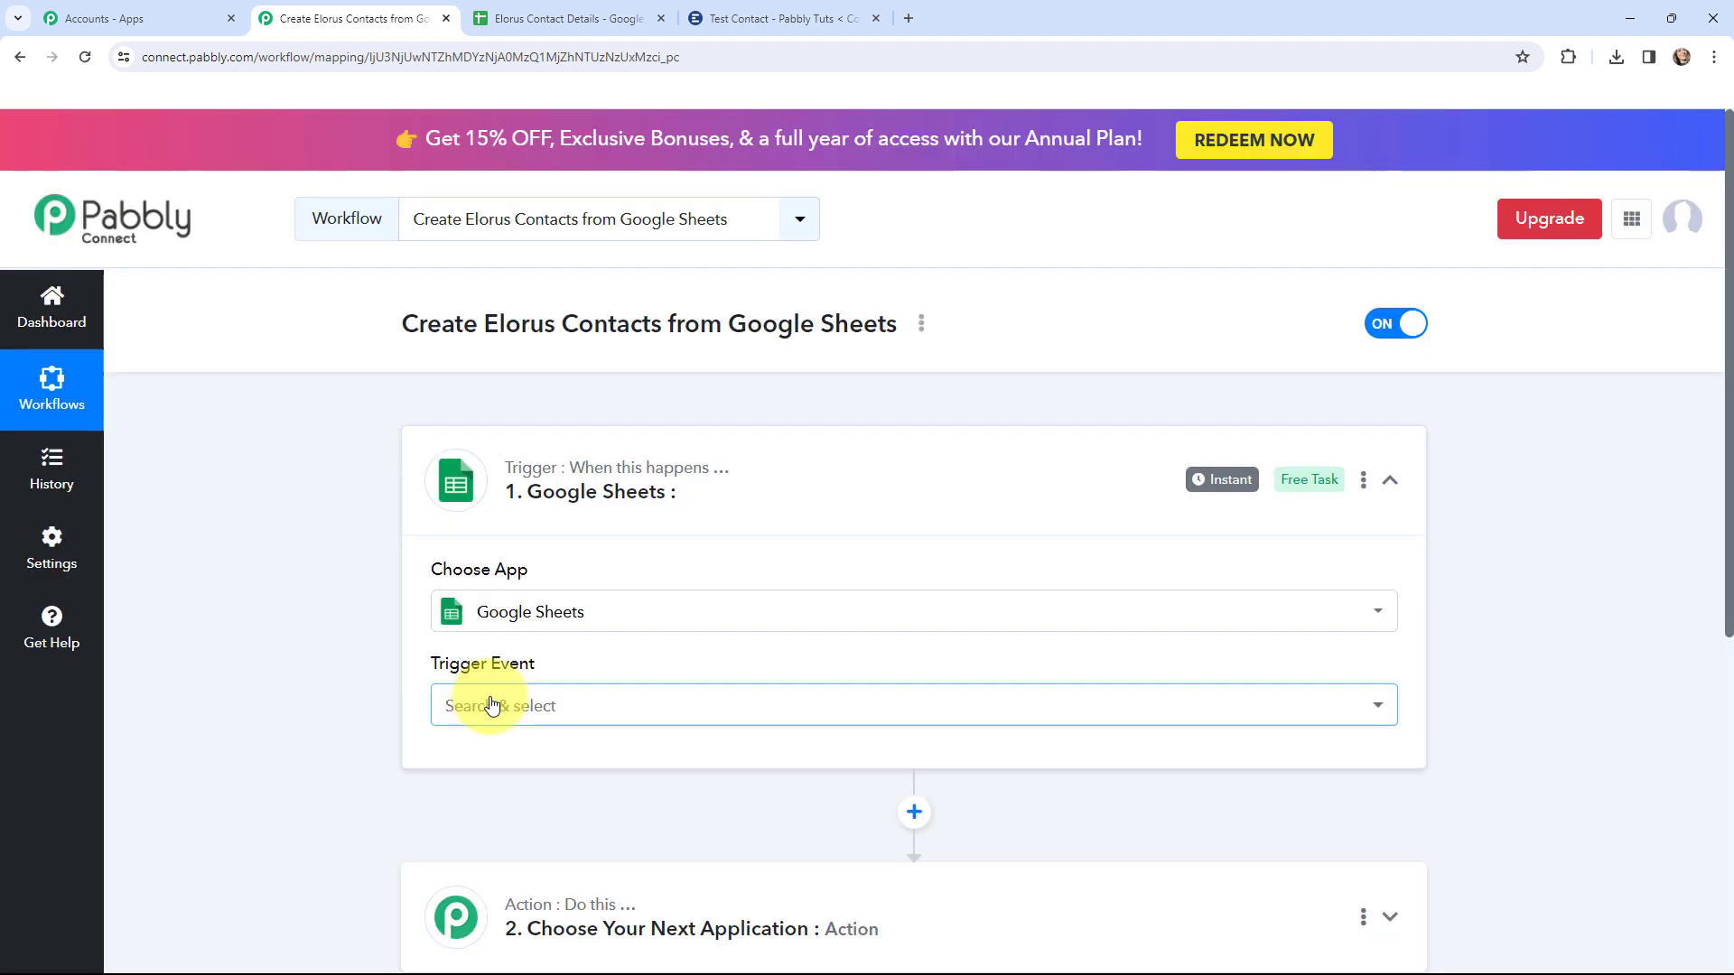
pyautogui.click(491, 708)
pyautogui.click(504, 836)
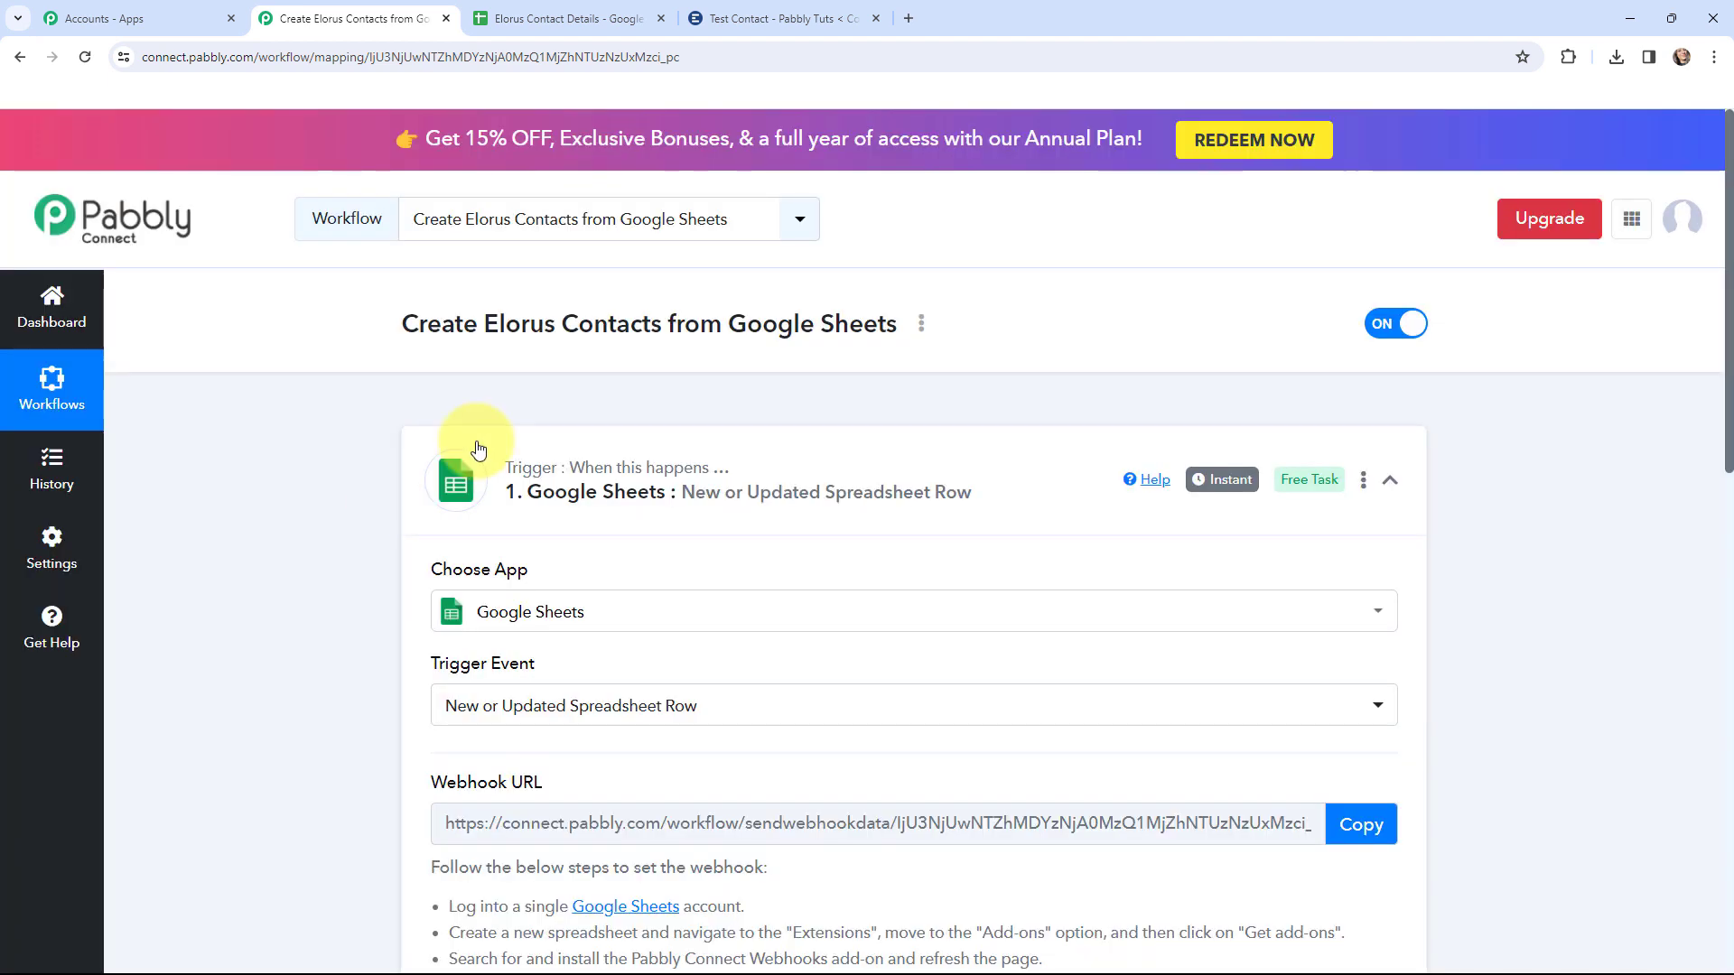
pyautogui.click(464, 438)
# - Set the workflow action to Elorus with the Create Contact event and collapse it
pyautogui.click(456, 677)
pyautogui.click(567, 506)
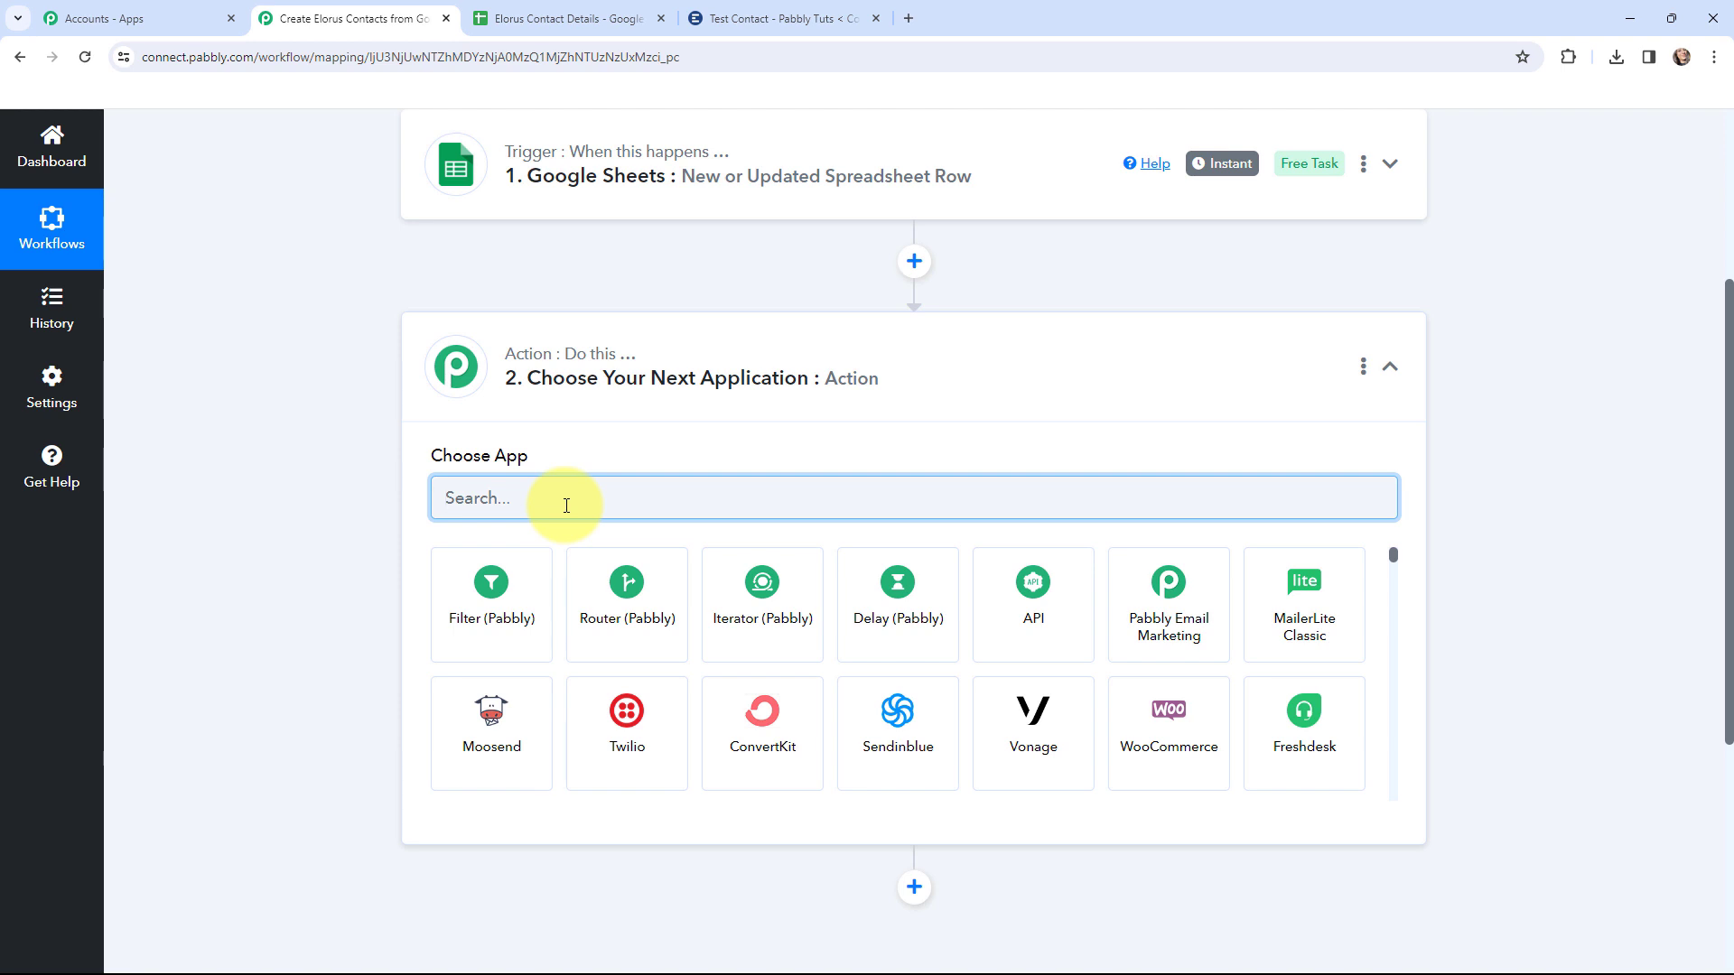
pyautogui.write('elorus')
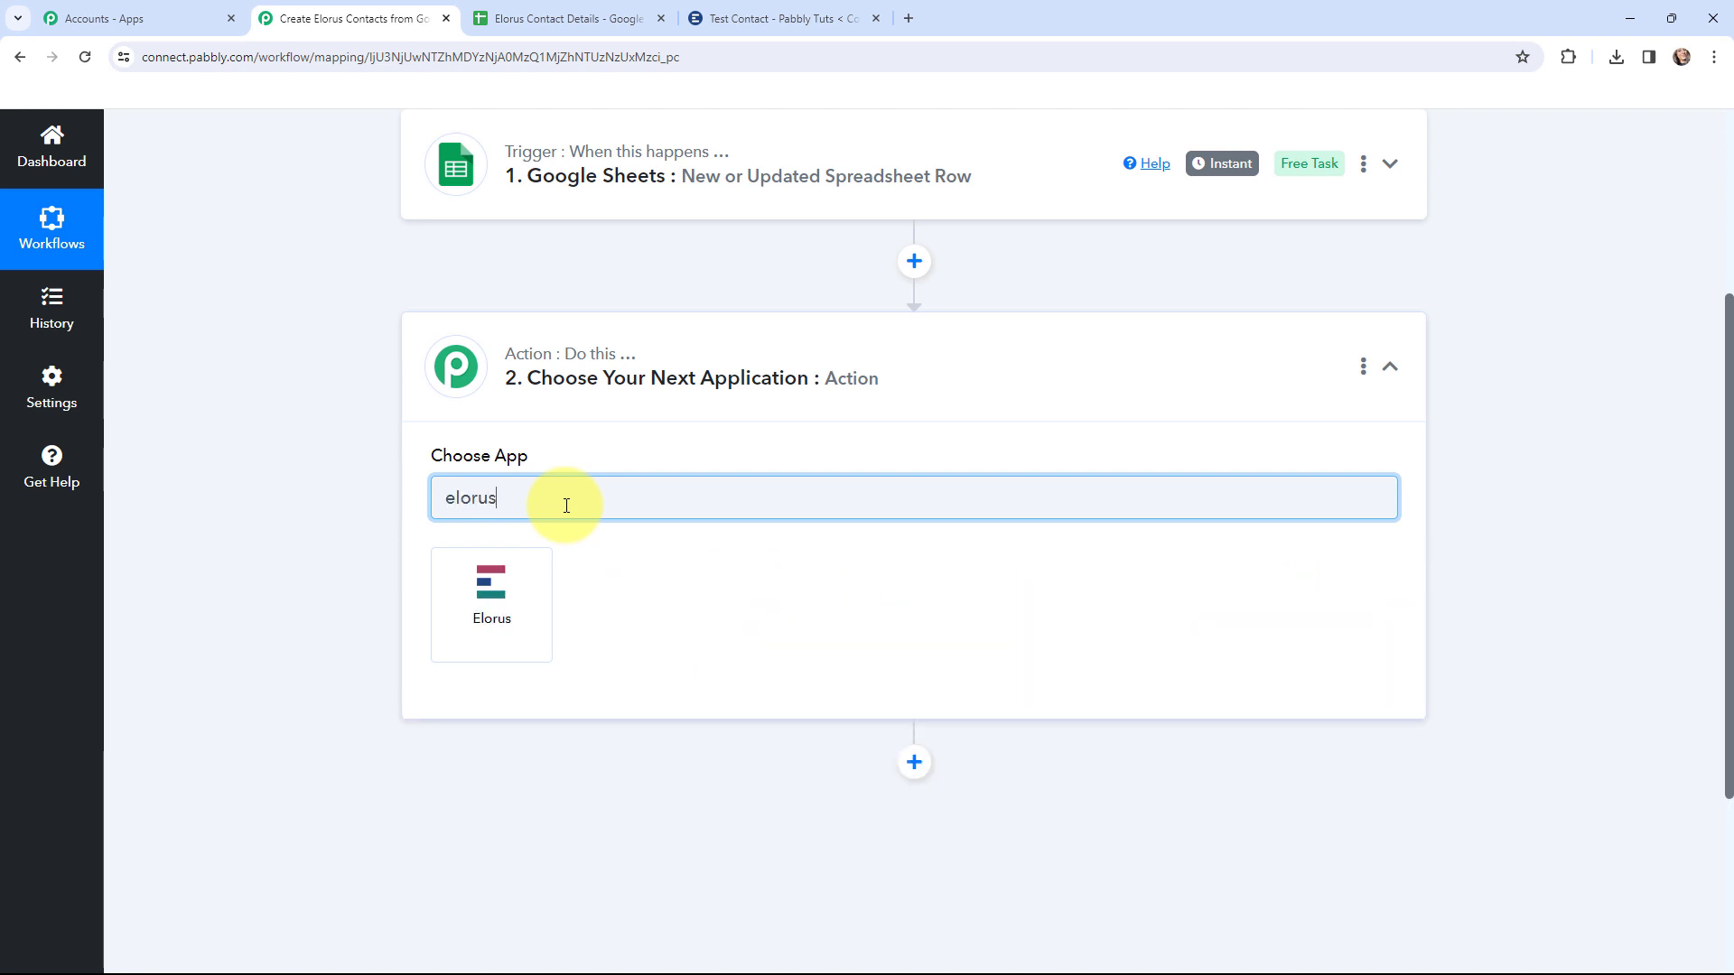
pyautogui.click(496, 589)
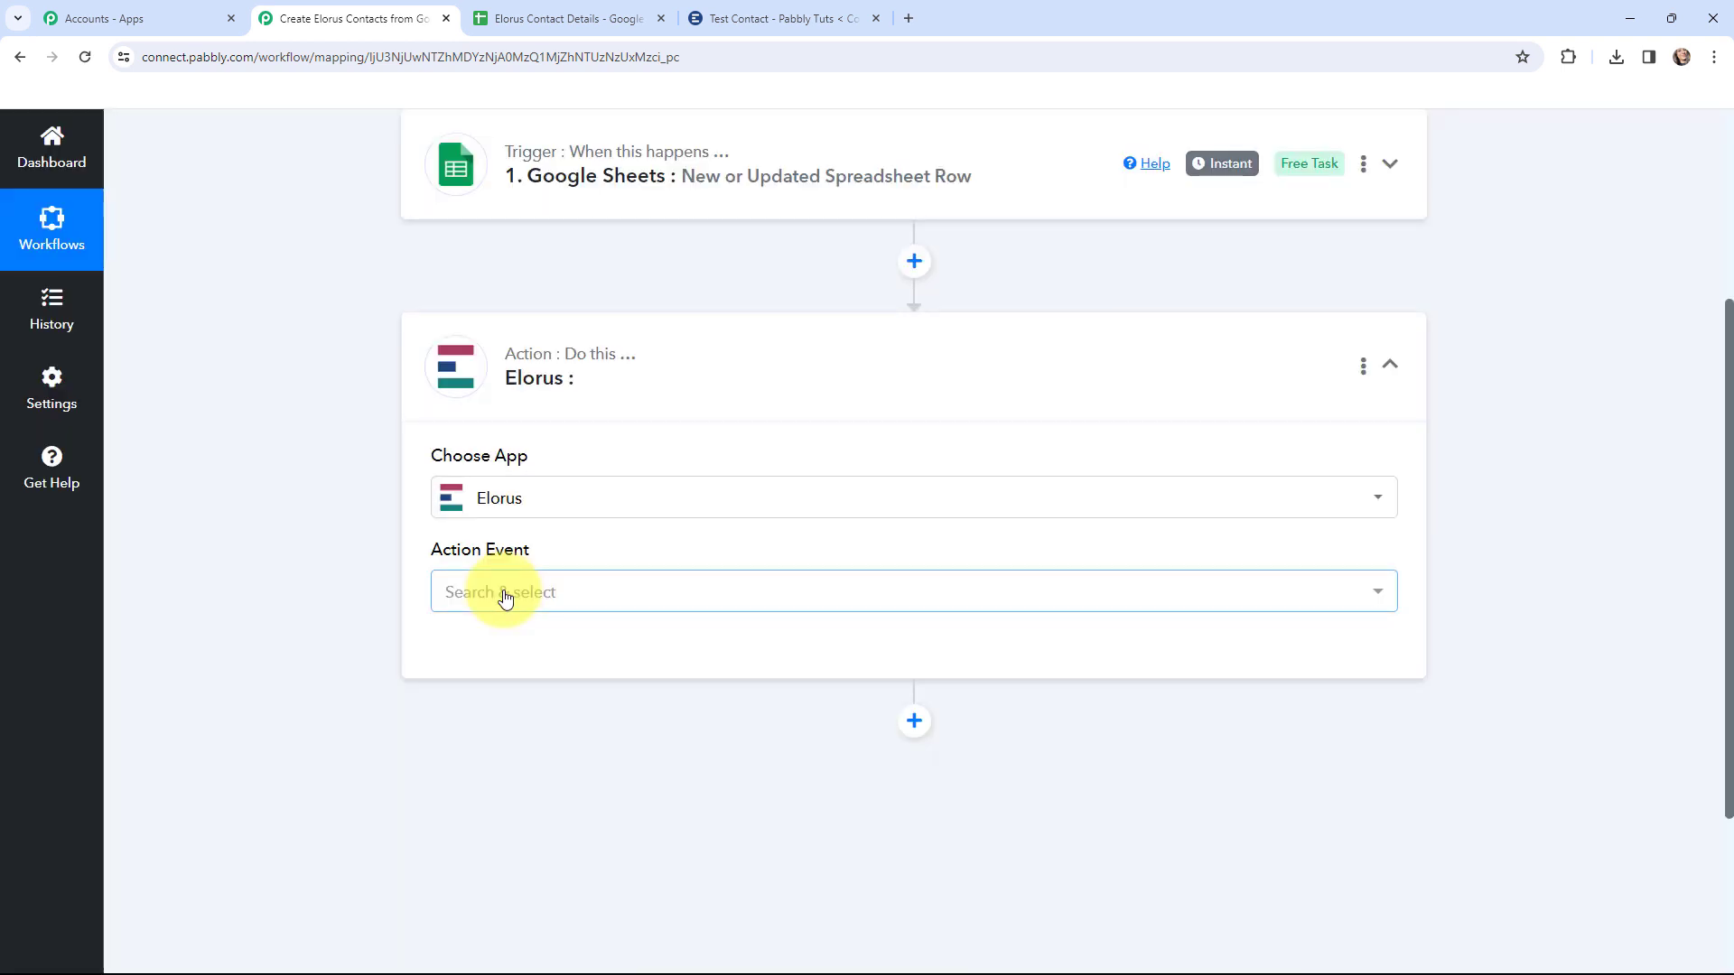
pyautogui.click(504, 599)
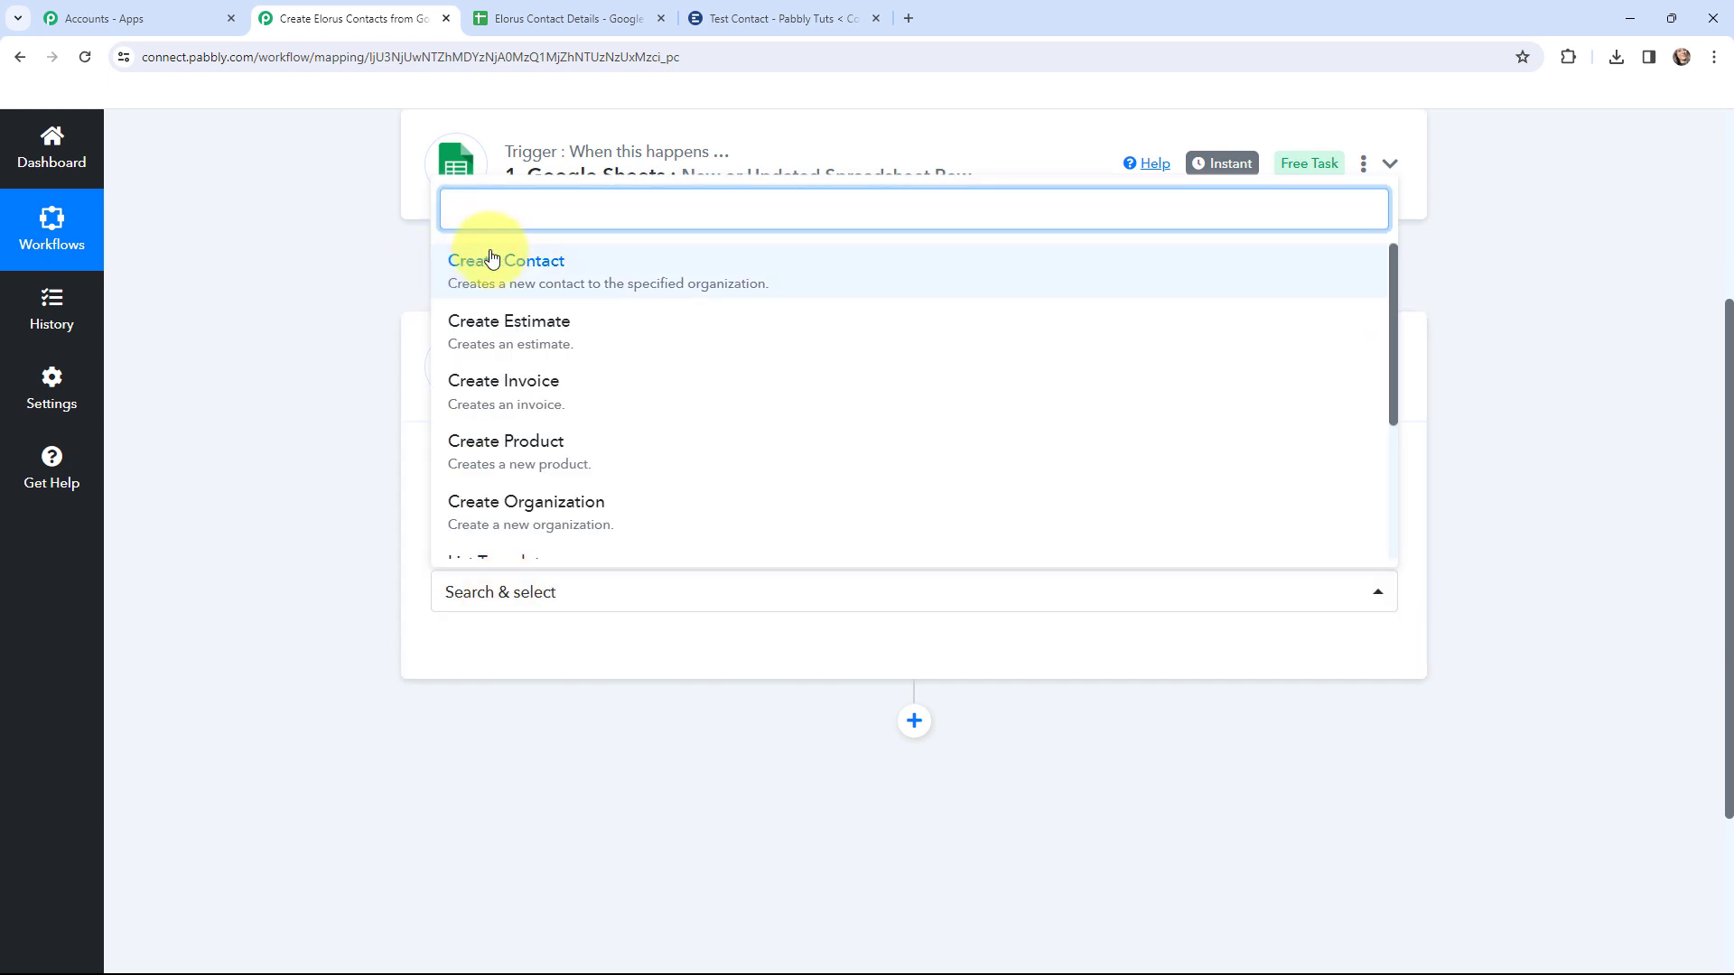
pyautogui.click(496, 259)
pyautogui.click(457, 403)
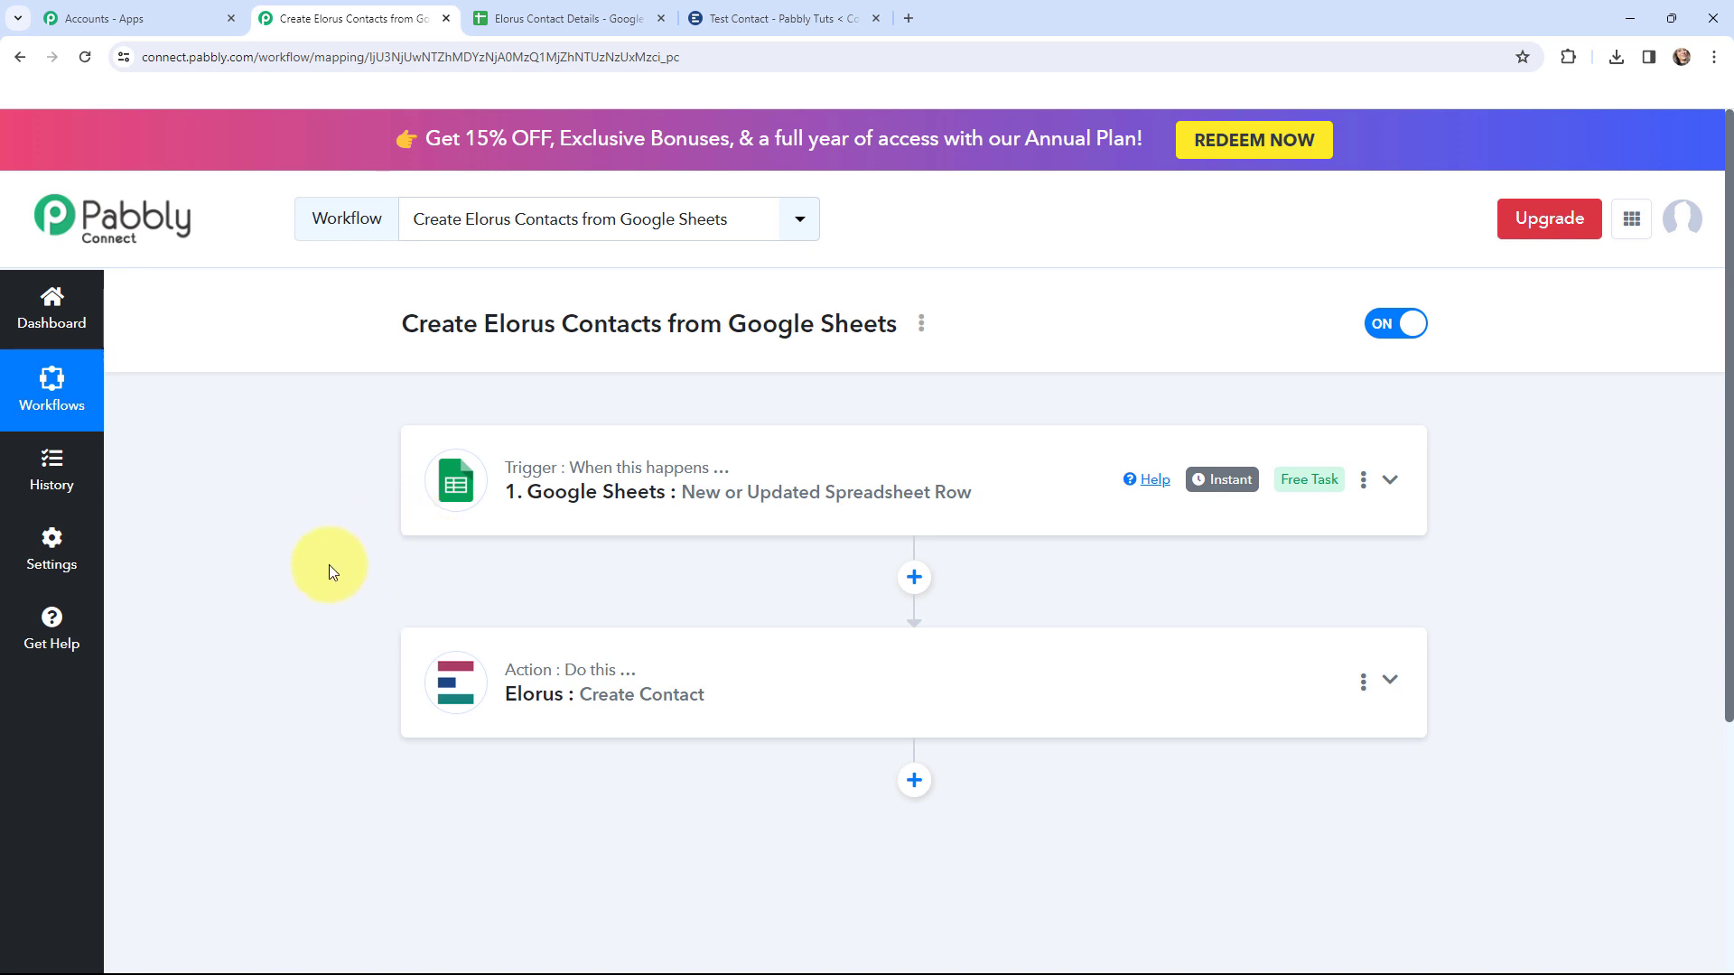
# - Look over the spreadsheet's columns and the contact details in Elorus once more, and return to the workflow
pyautogui.click(502, 16)
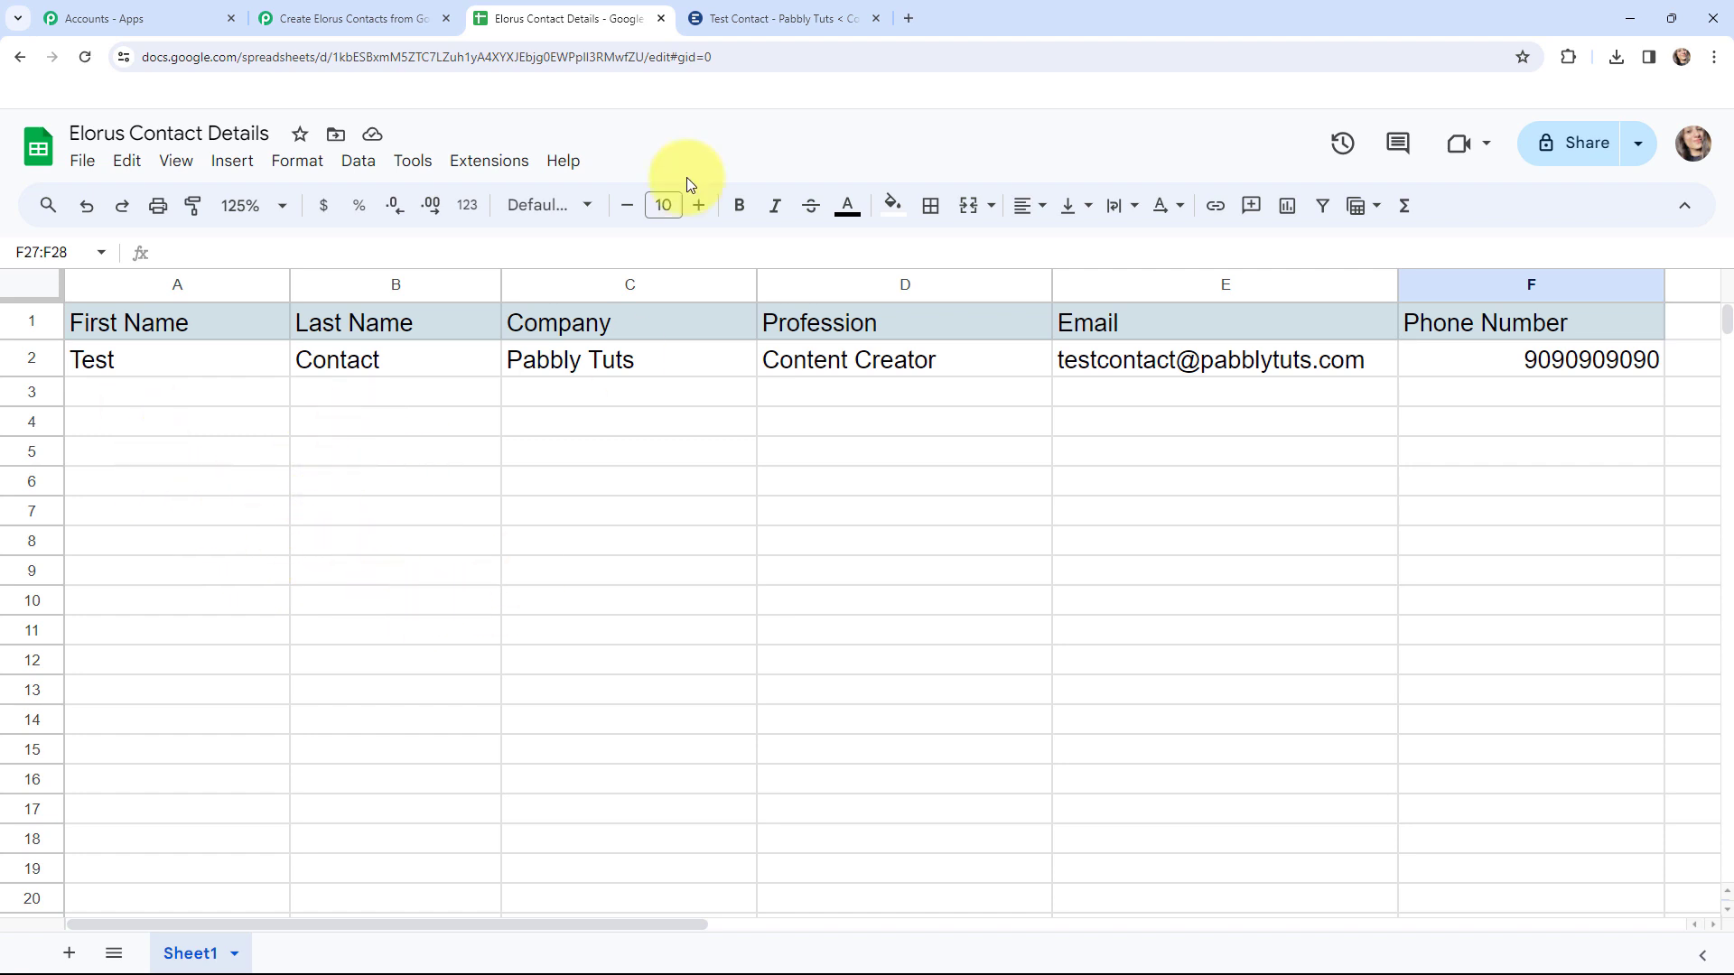
pyautogui.click(723, 18)
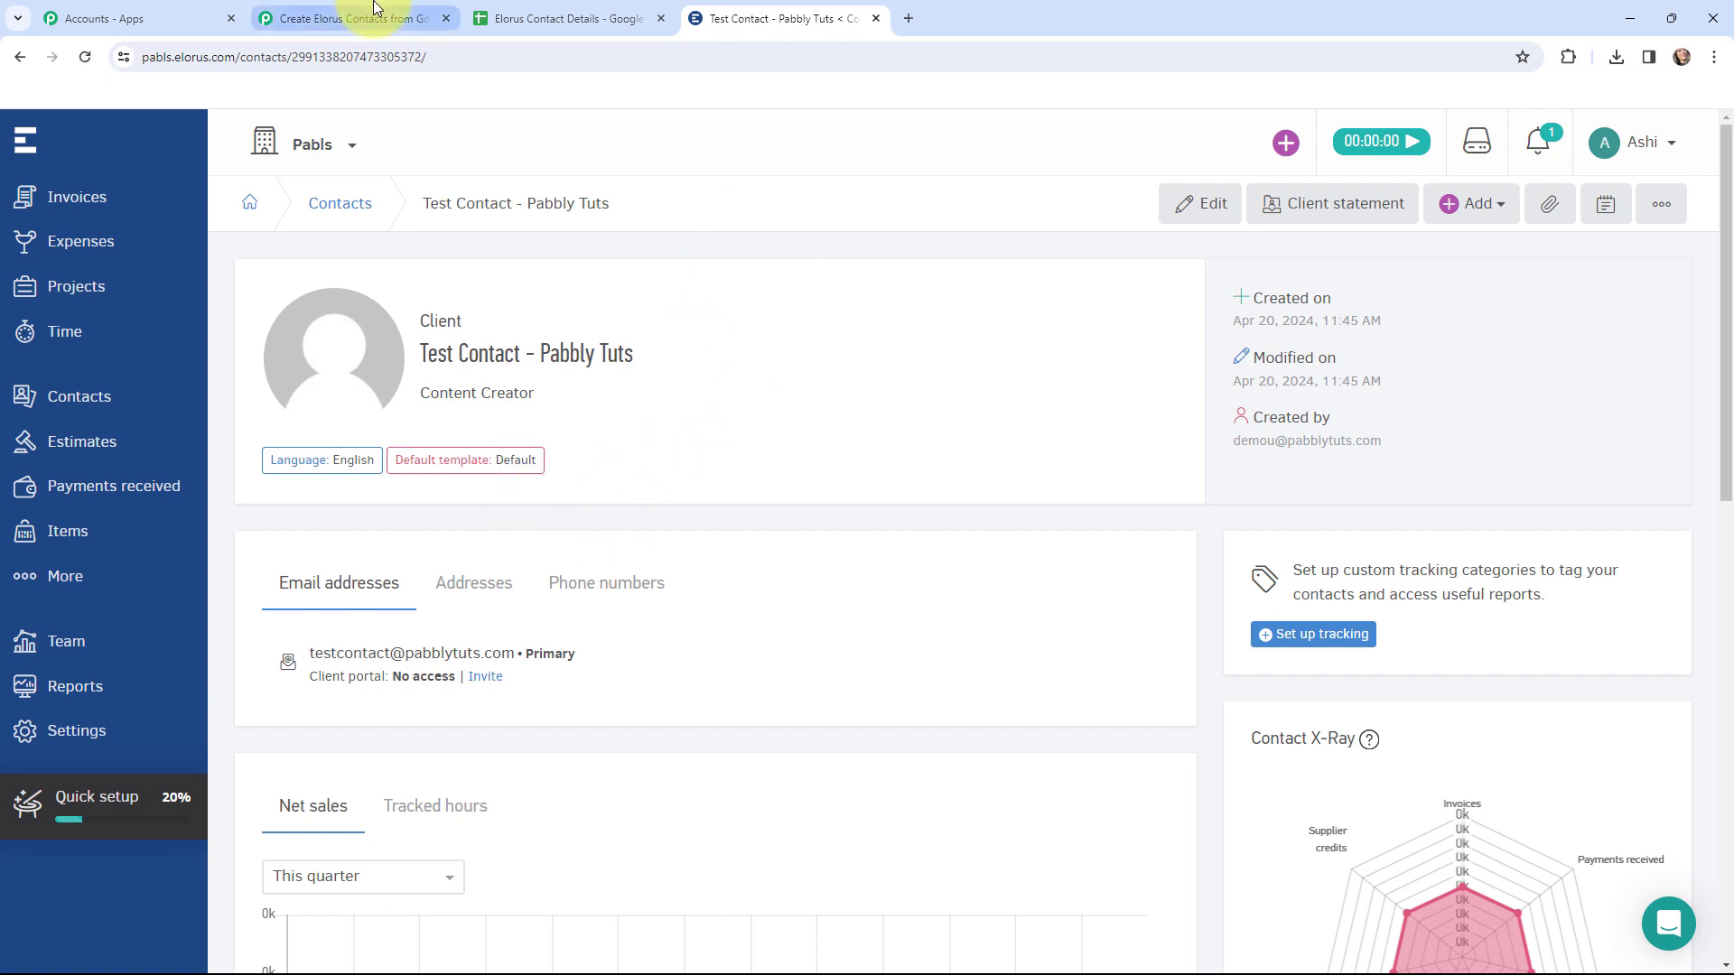
pyautogui.click(336, 19)
# - Expand the Google Sheets trigger and read the instructions for setting up its webhook
pyautogui.click(445, 464)
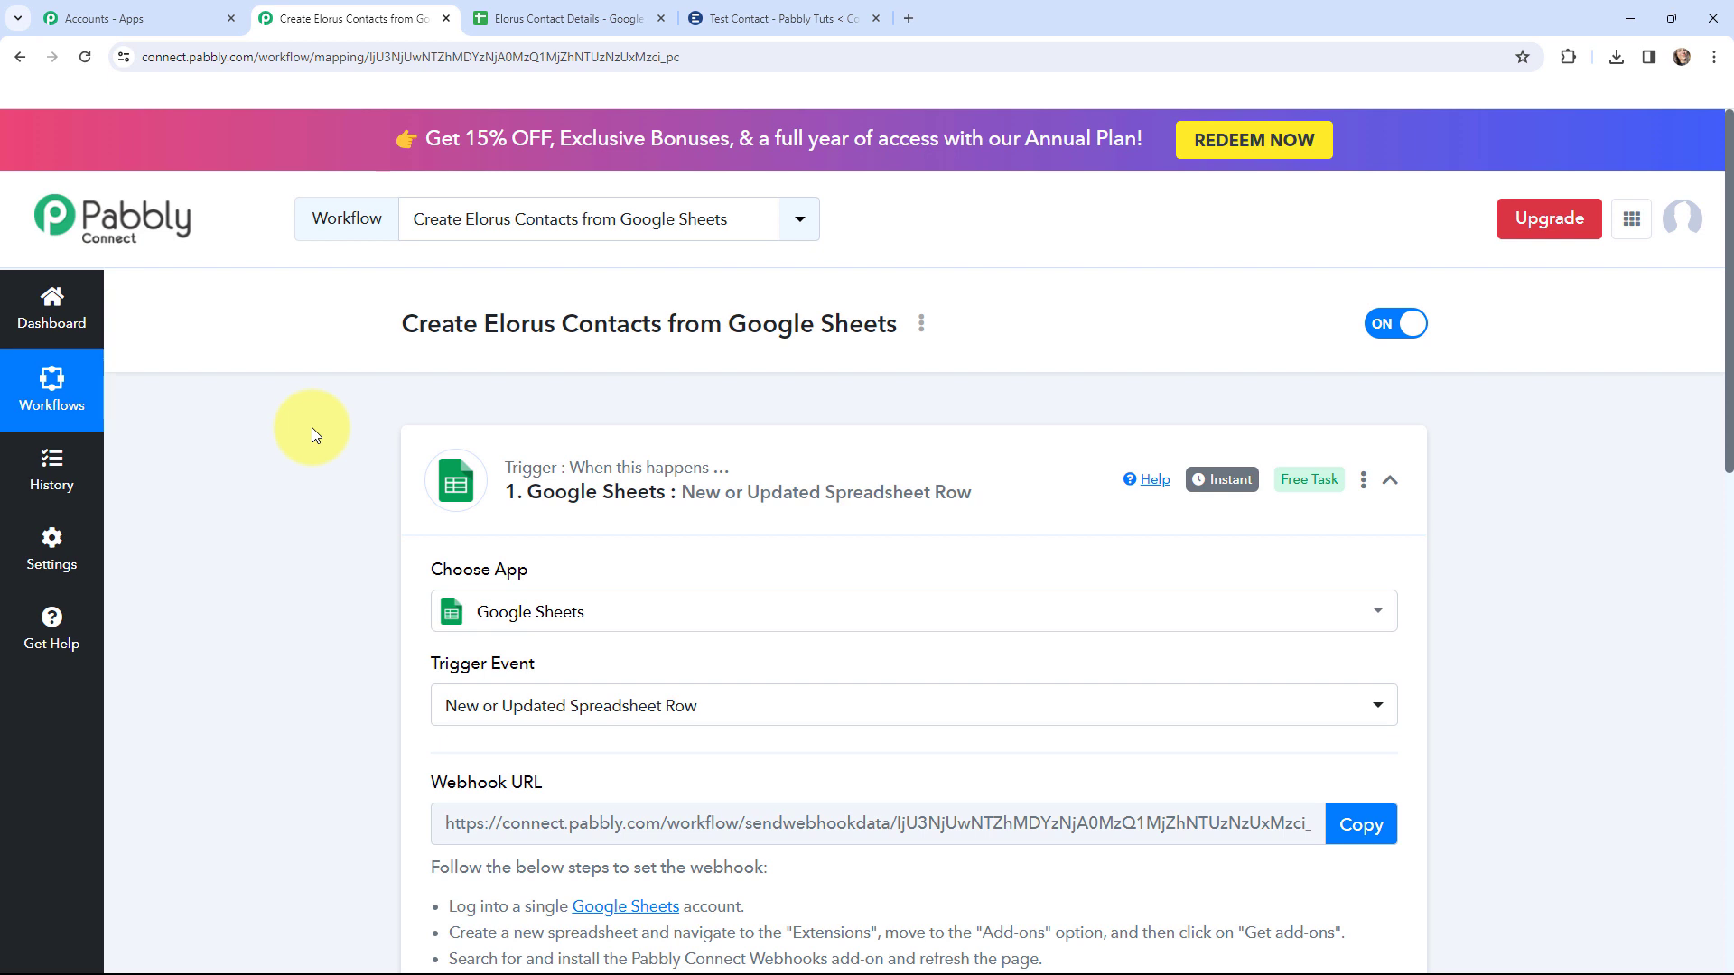
pyautogui.scroll(-5, 312, 426)
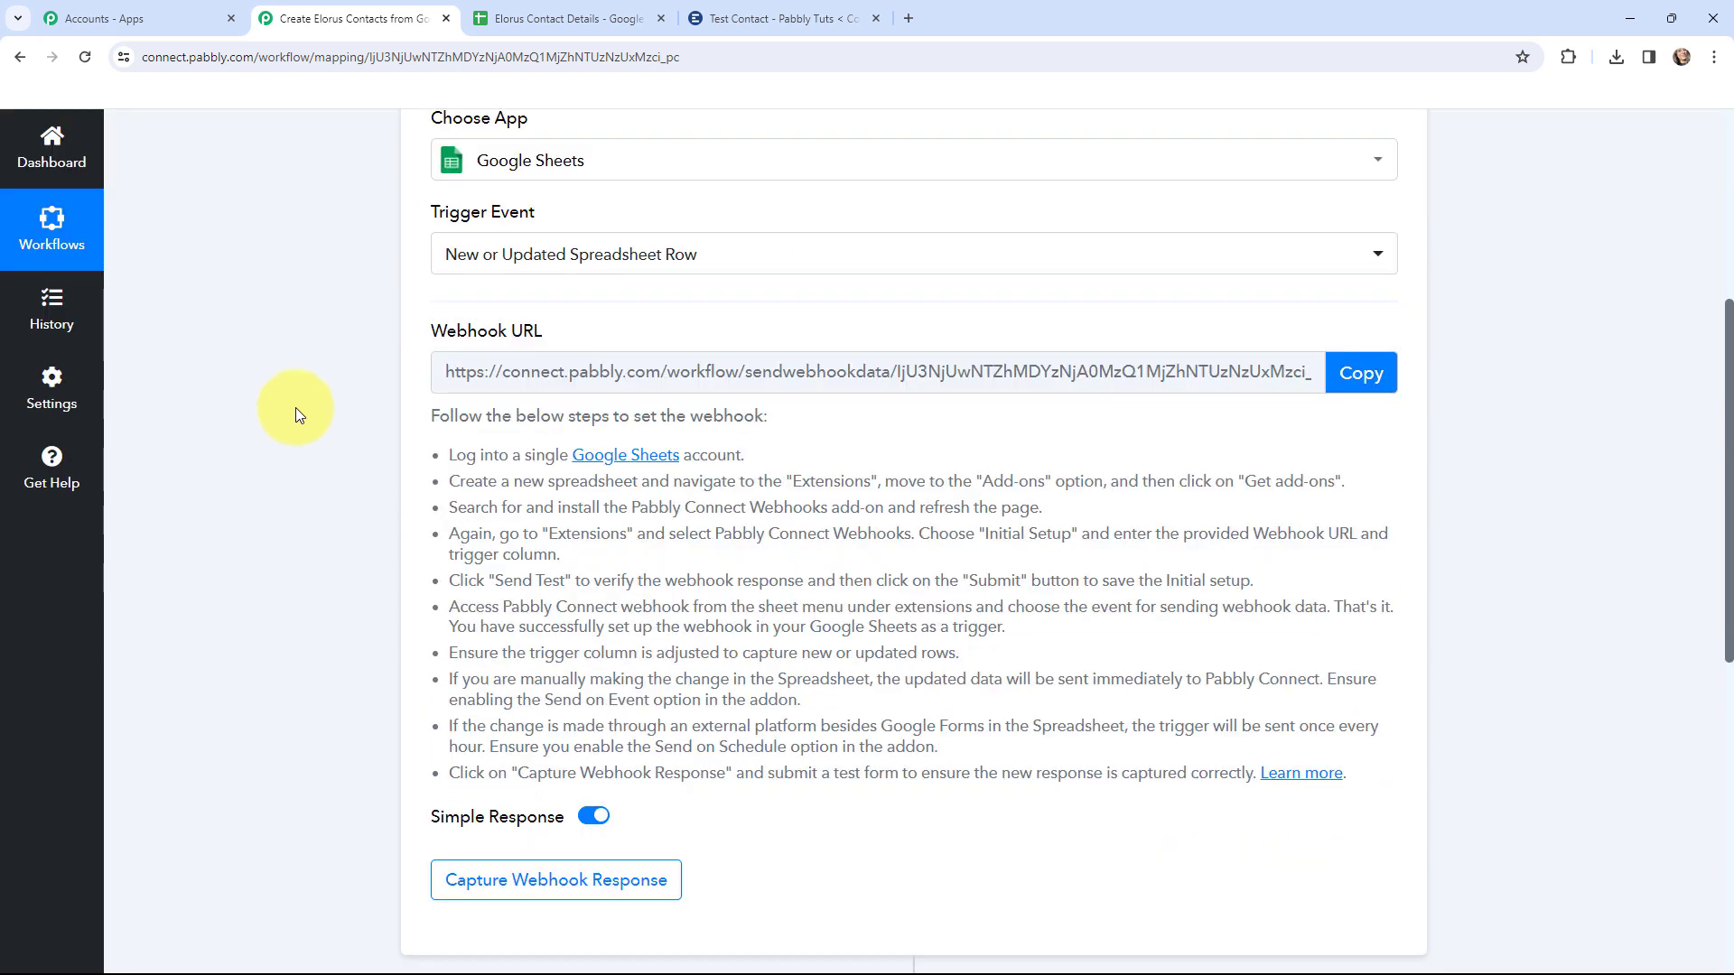
pyautogui.moveTo(429, 415); pyautogui.dragTo(957, 750)
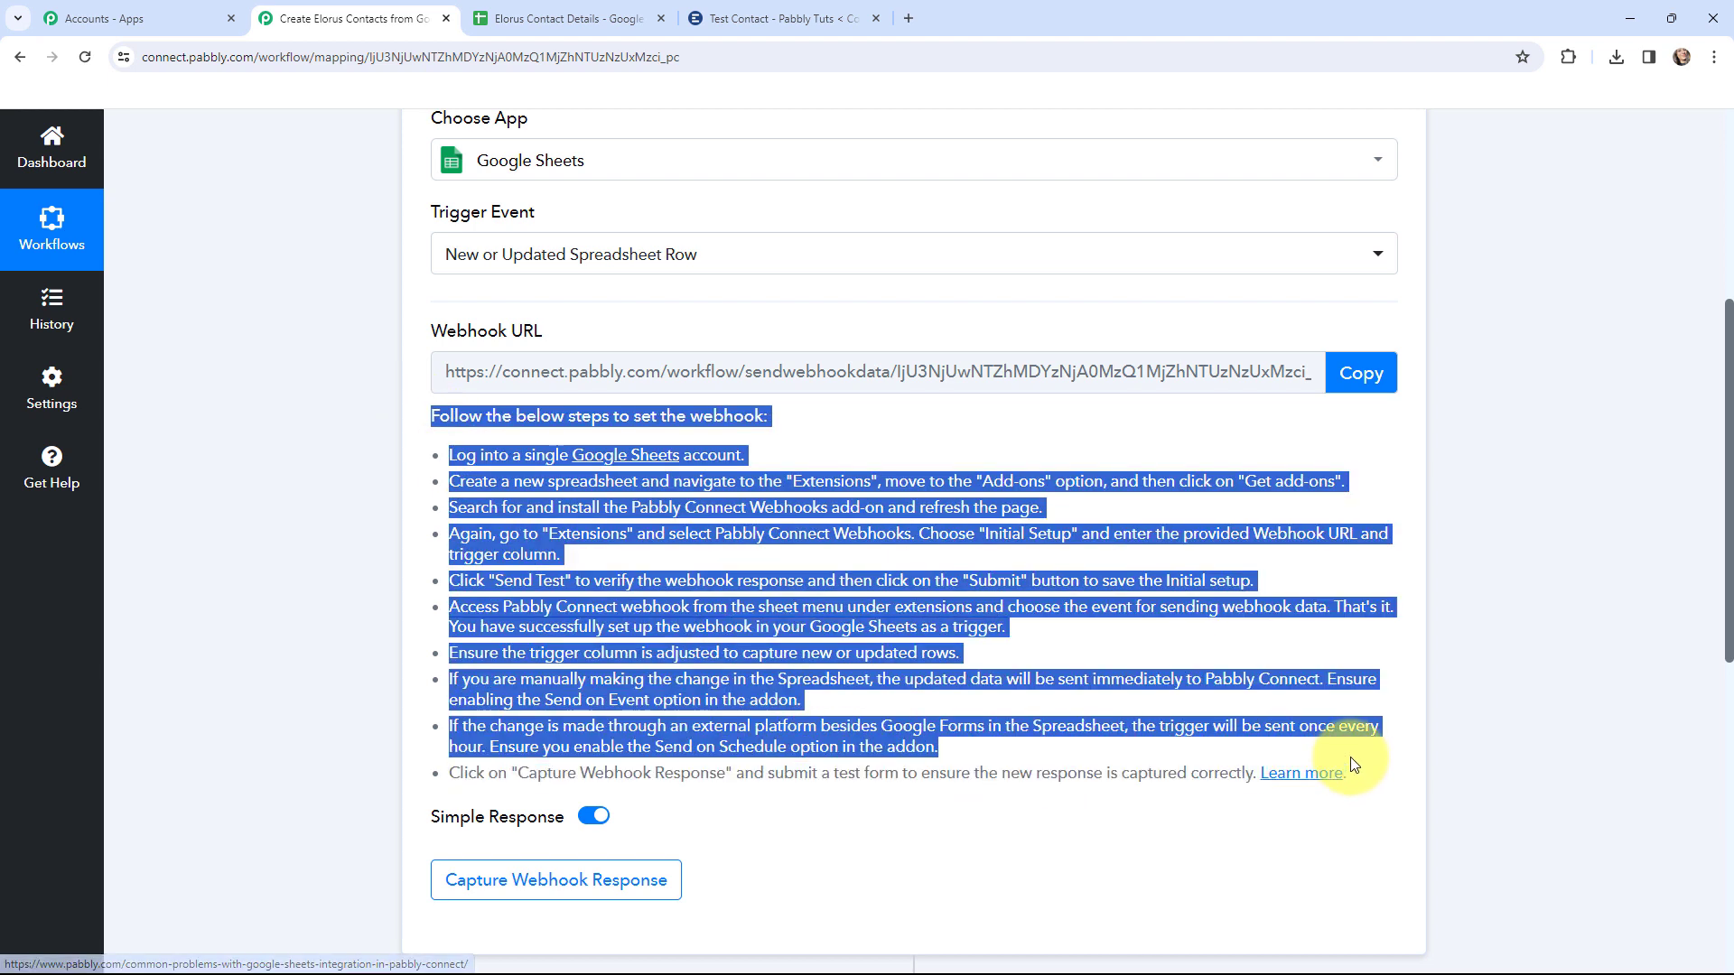
pyautogui.click(331, 532)
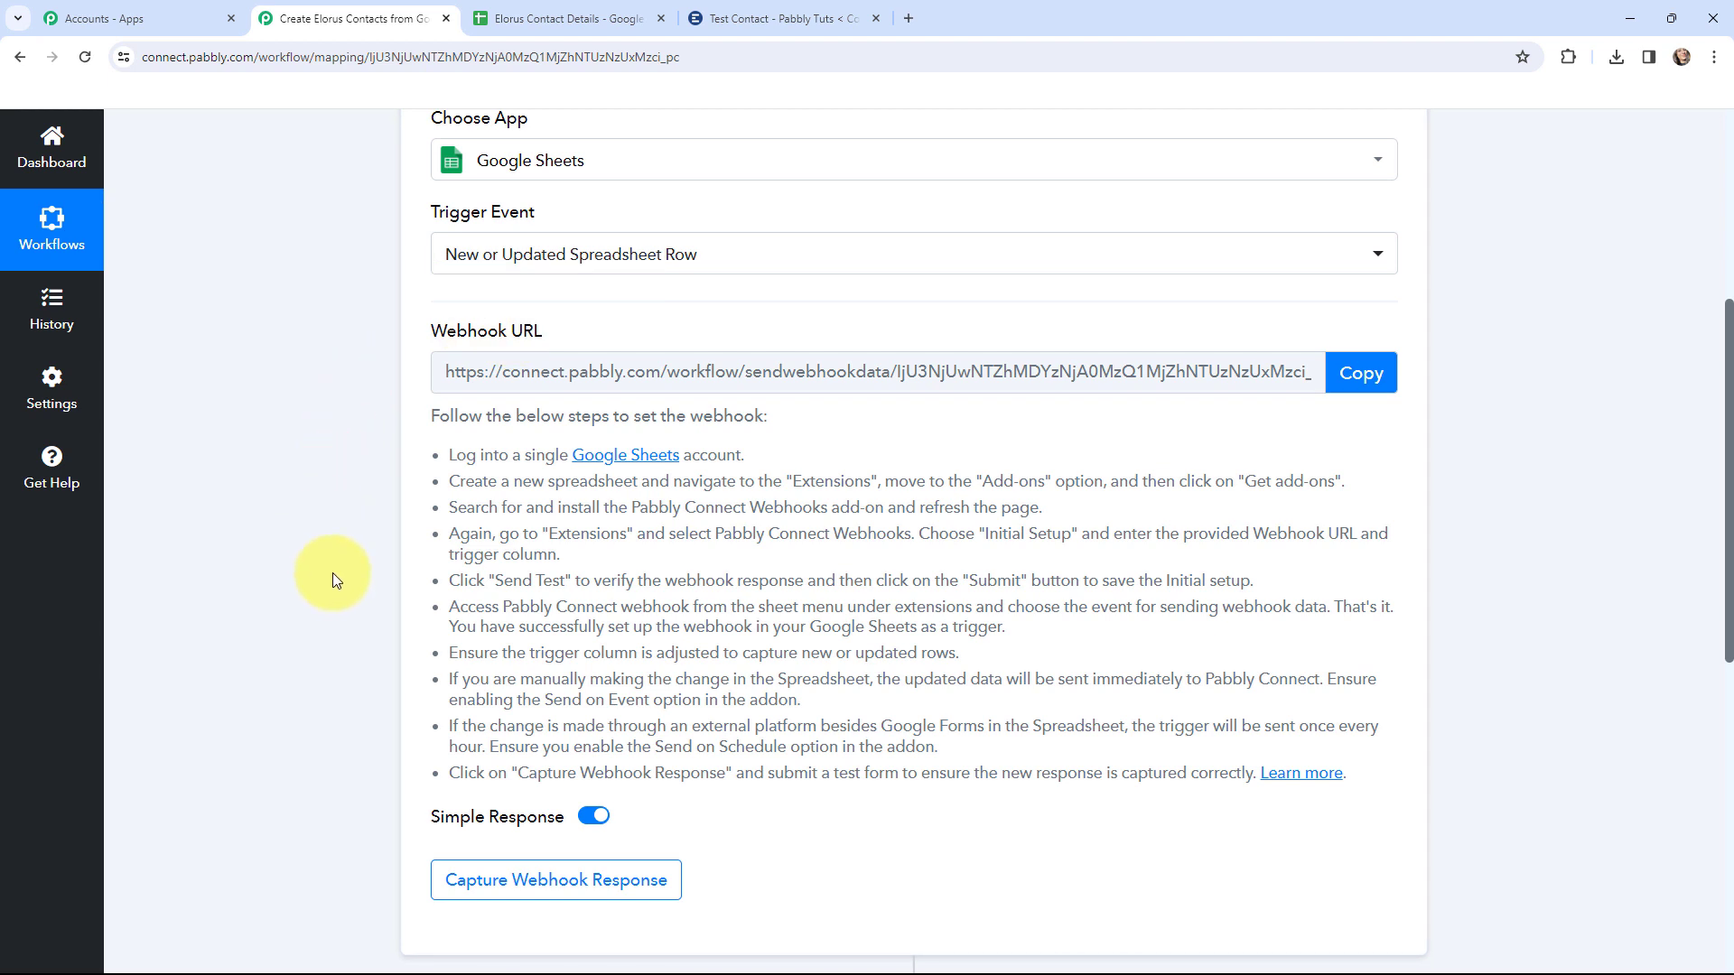
# - From the Elorus Contact Details spreadsheet, search the Google Workspace Marketplace for the Pabbly Connect Webhooks add-on, and close the marketplace
pyautogui.click(552, 18)
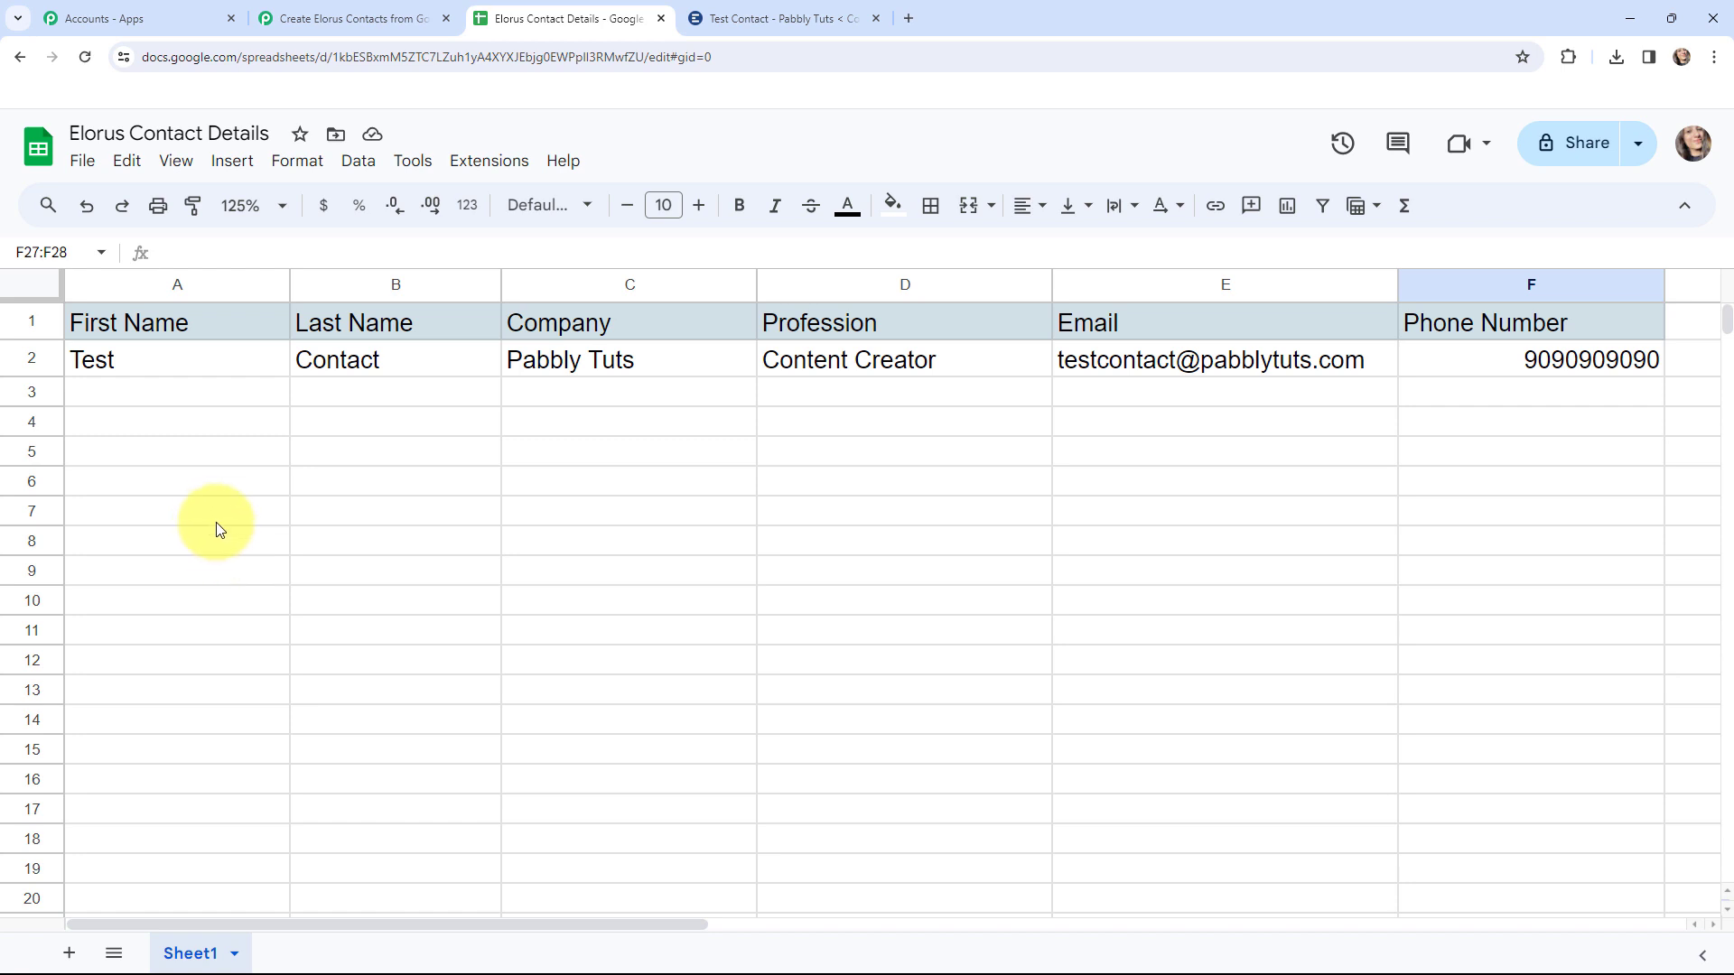
pyautogui.click(499, 163)
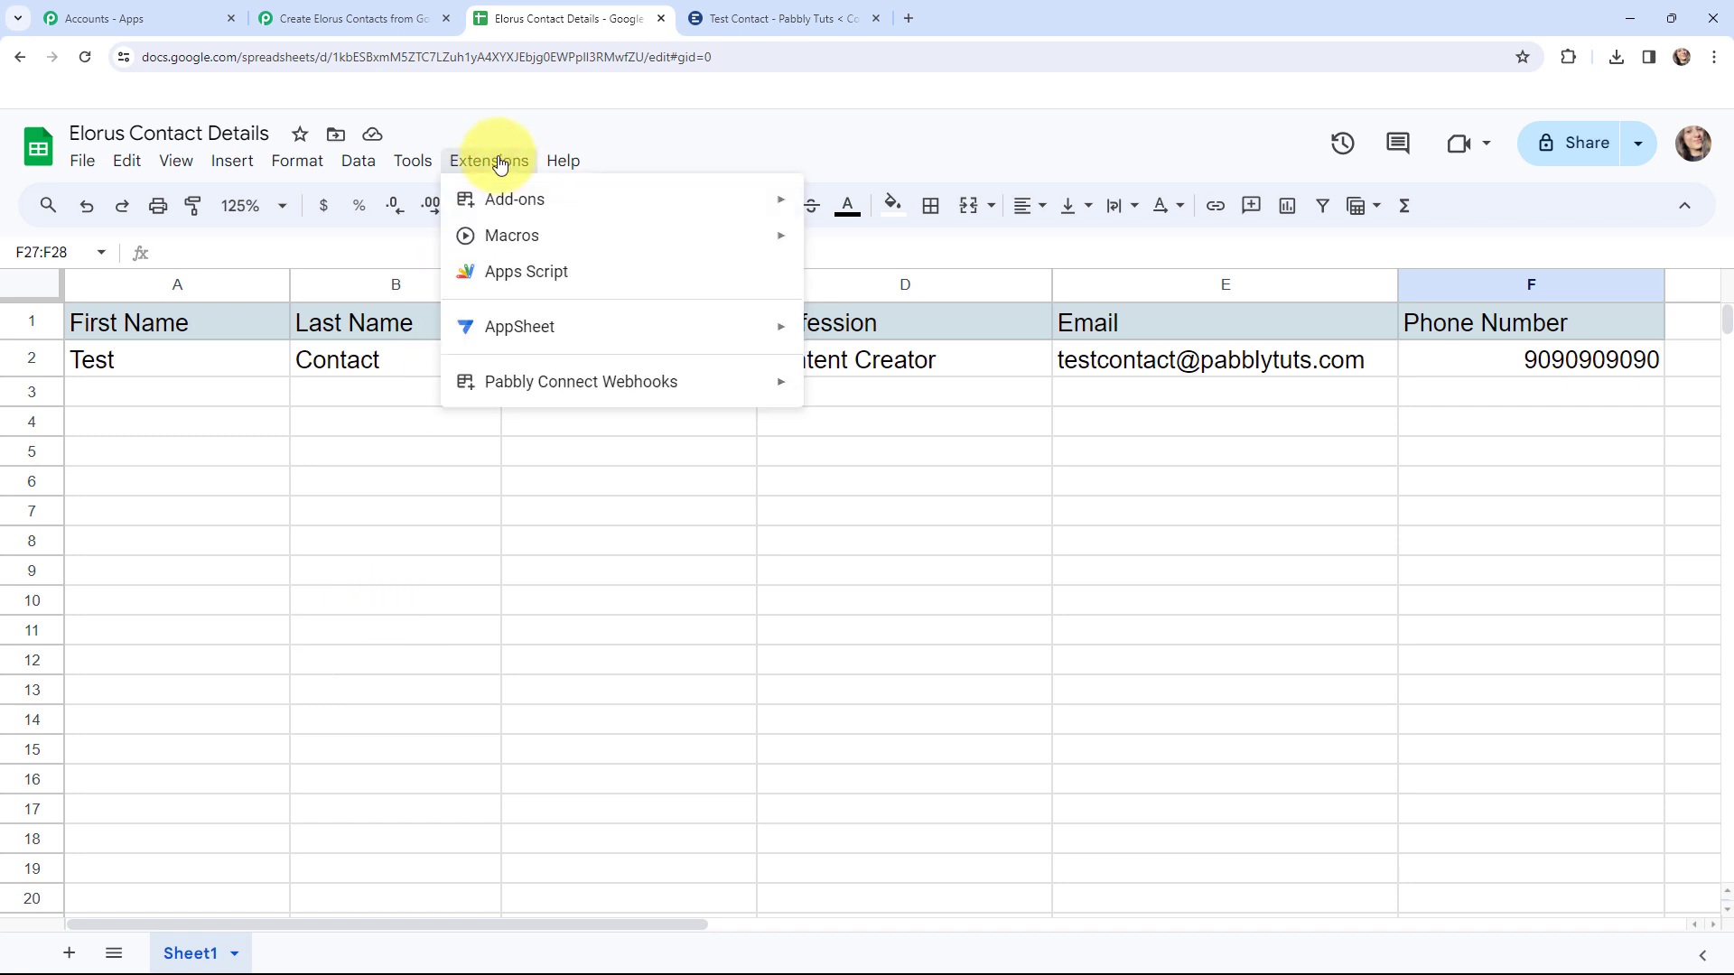
pyautogui.moveTo(503, 388)
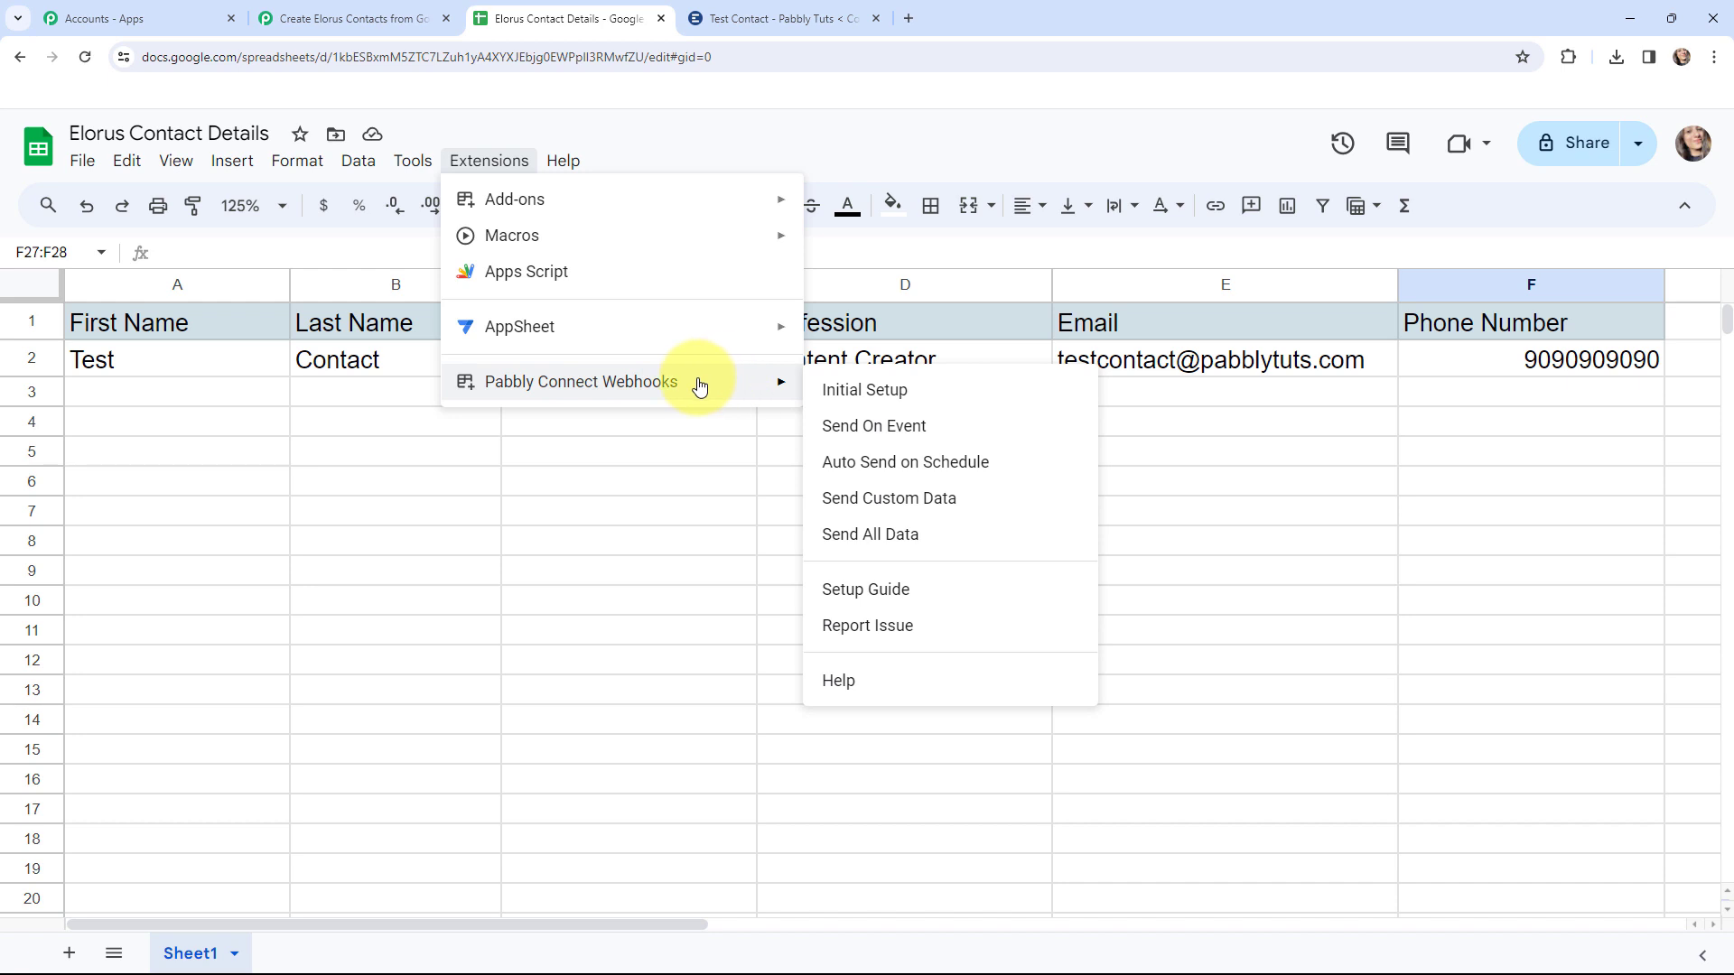
pyautogui.moveTo(722, 201)
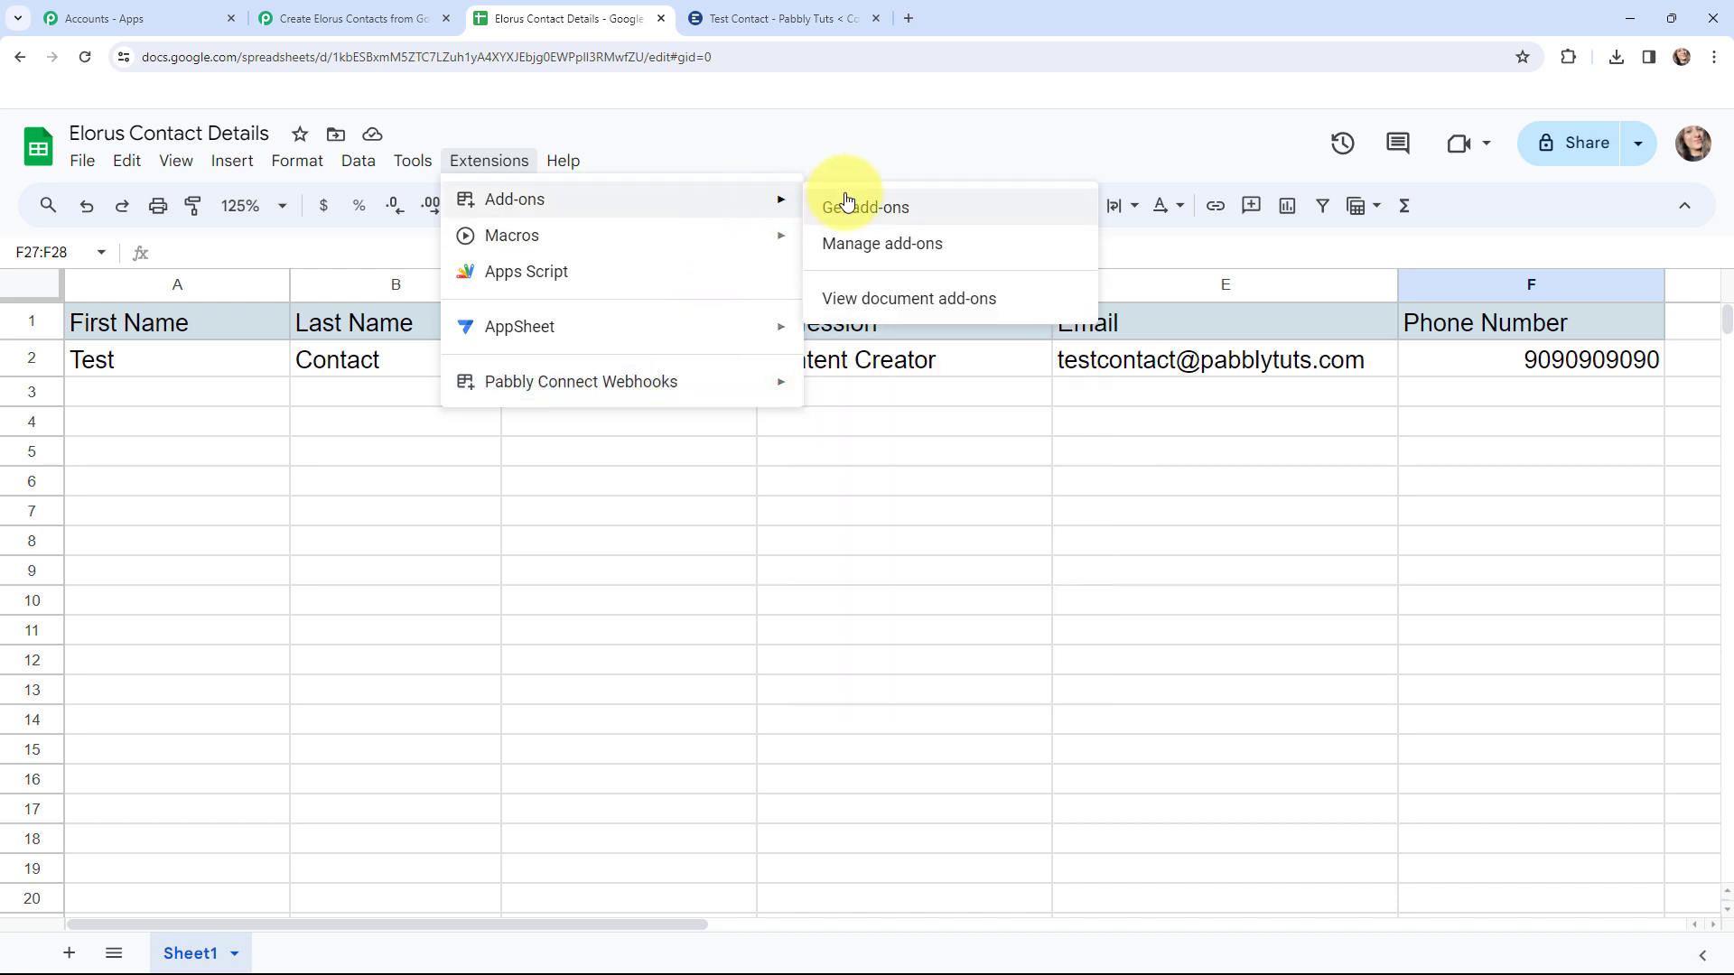
pyautogui.click(846, 201)
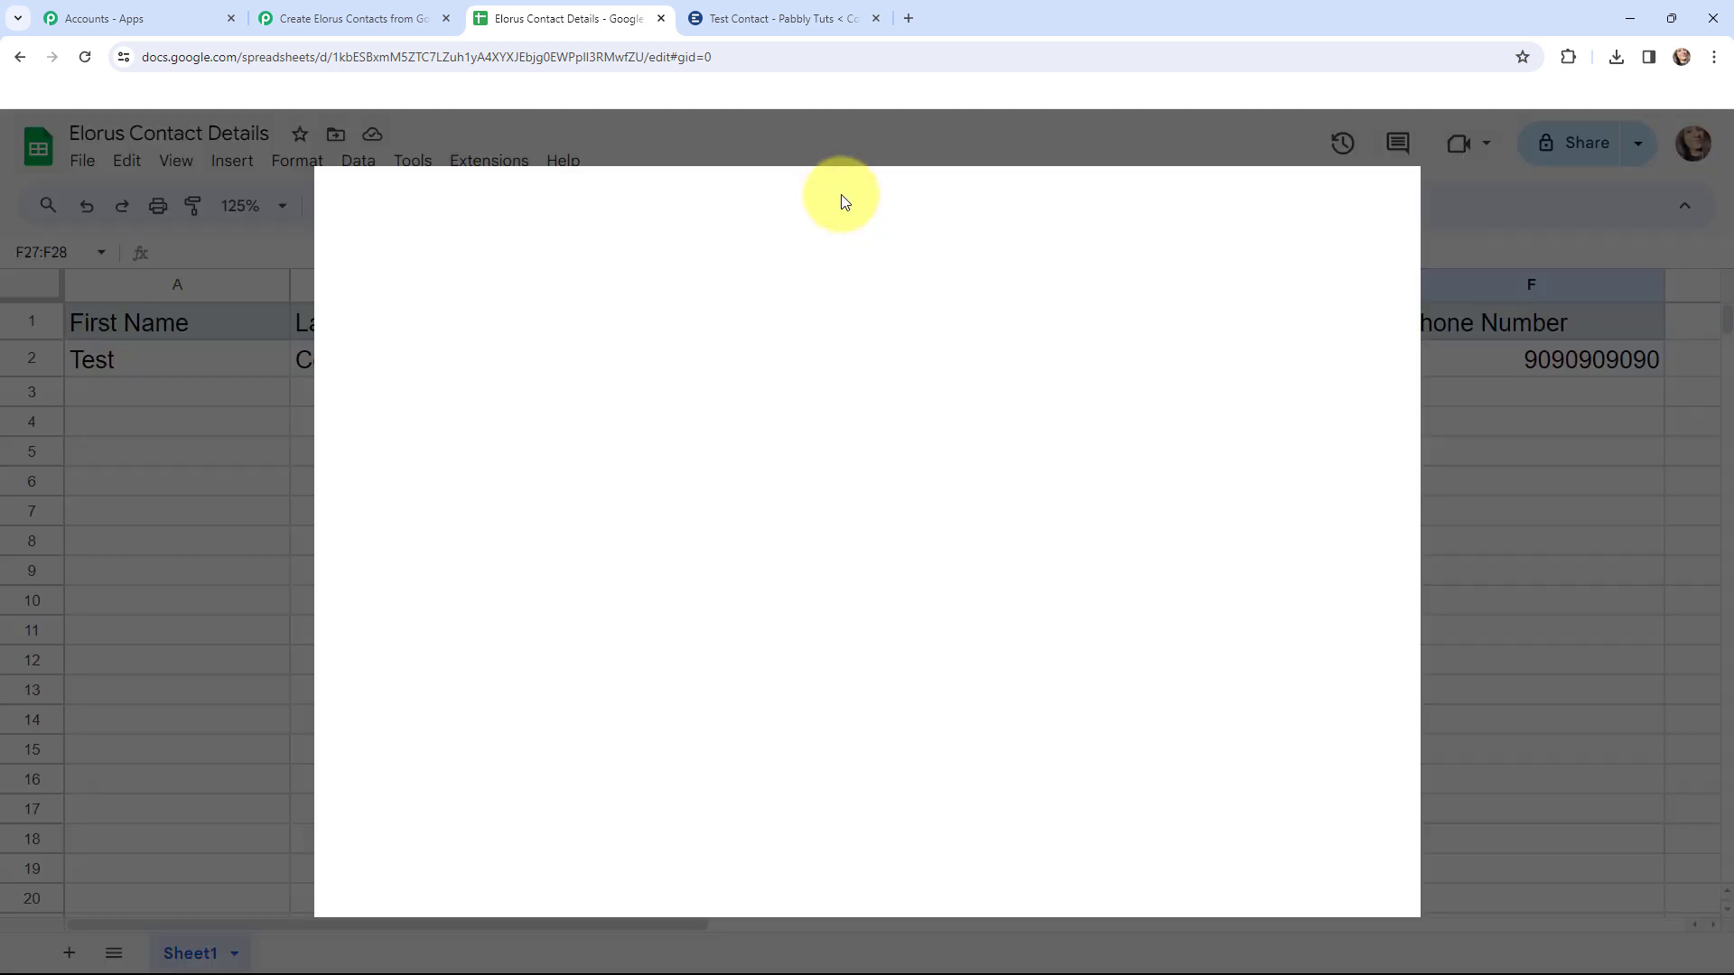
pyautogui.click(943, 205)
pyautogui.write('pabbl')
pyautogui.click(941, 231)
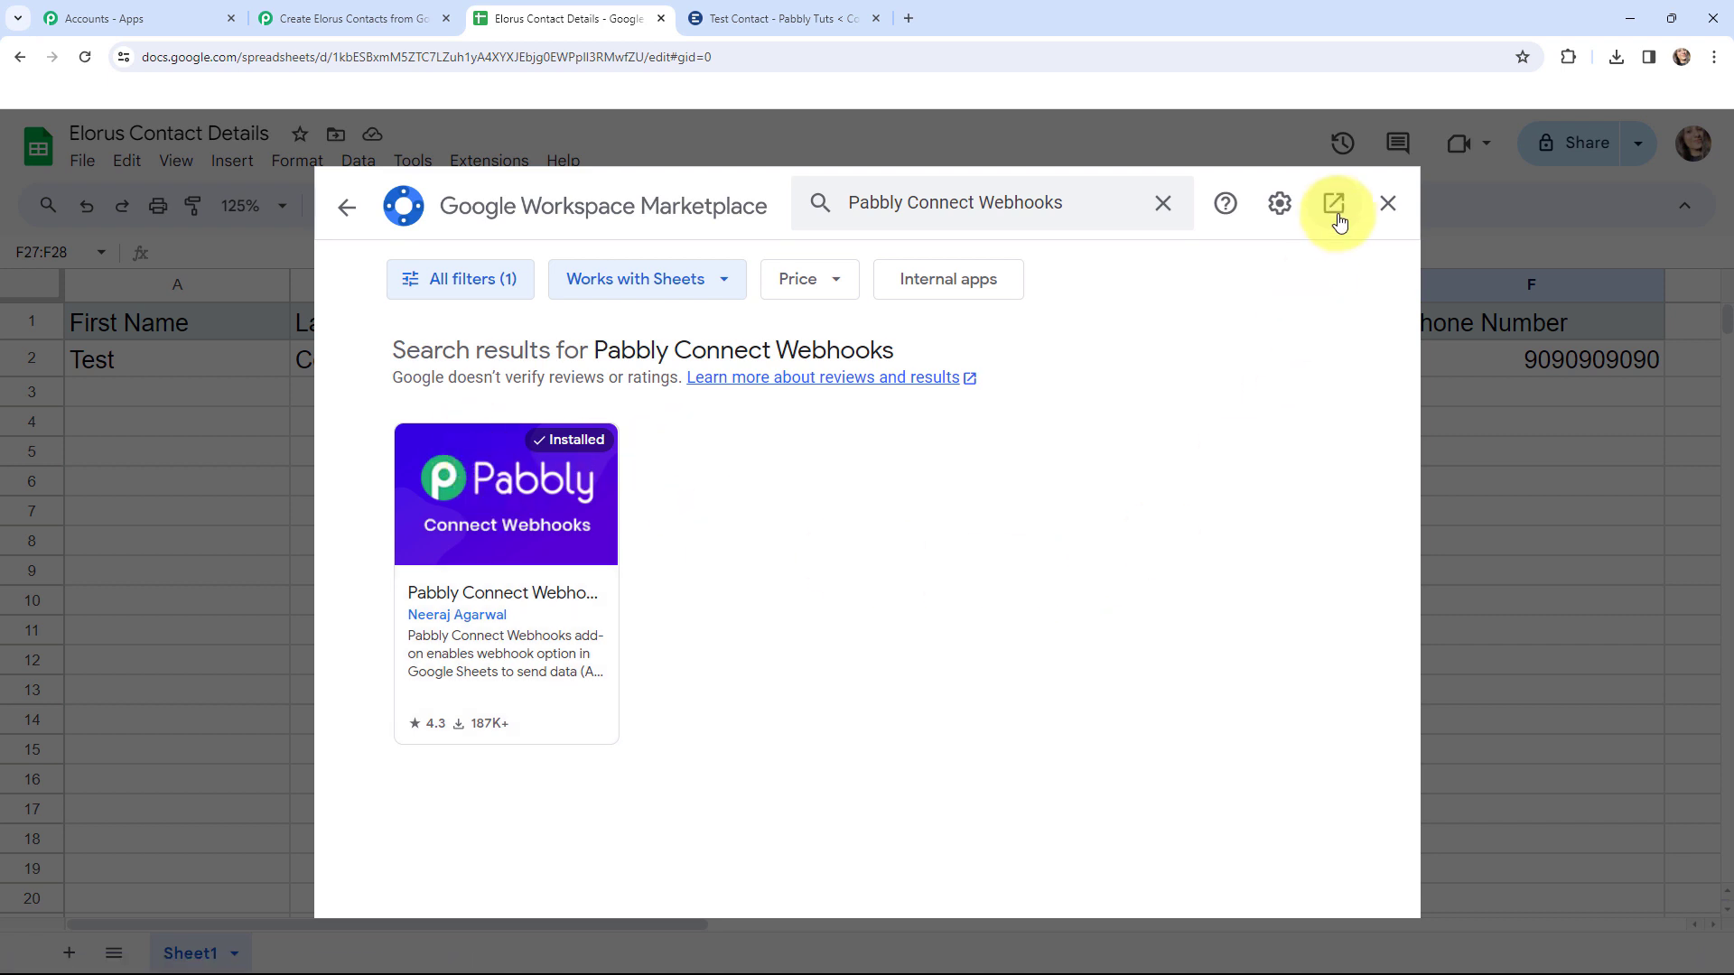
pyautogui.click(1387, 203)
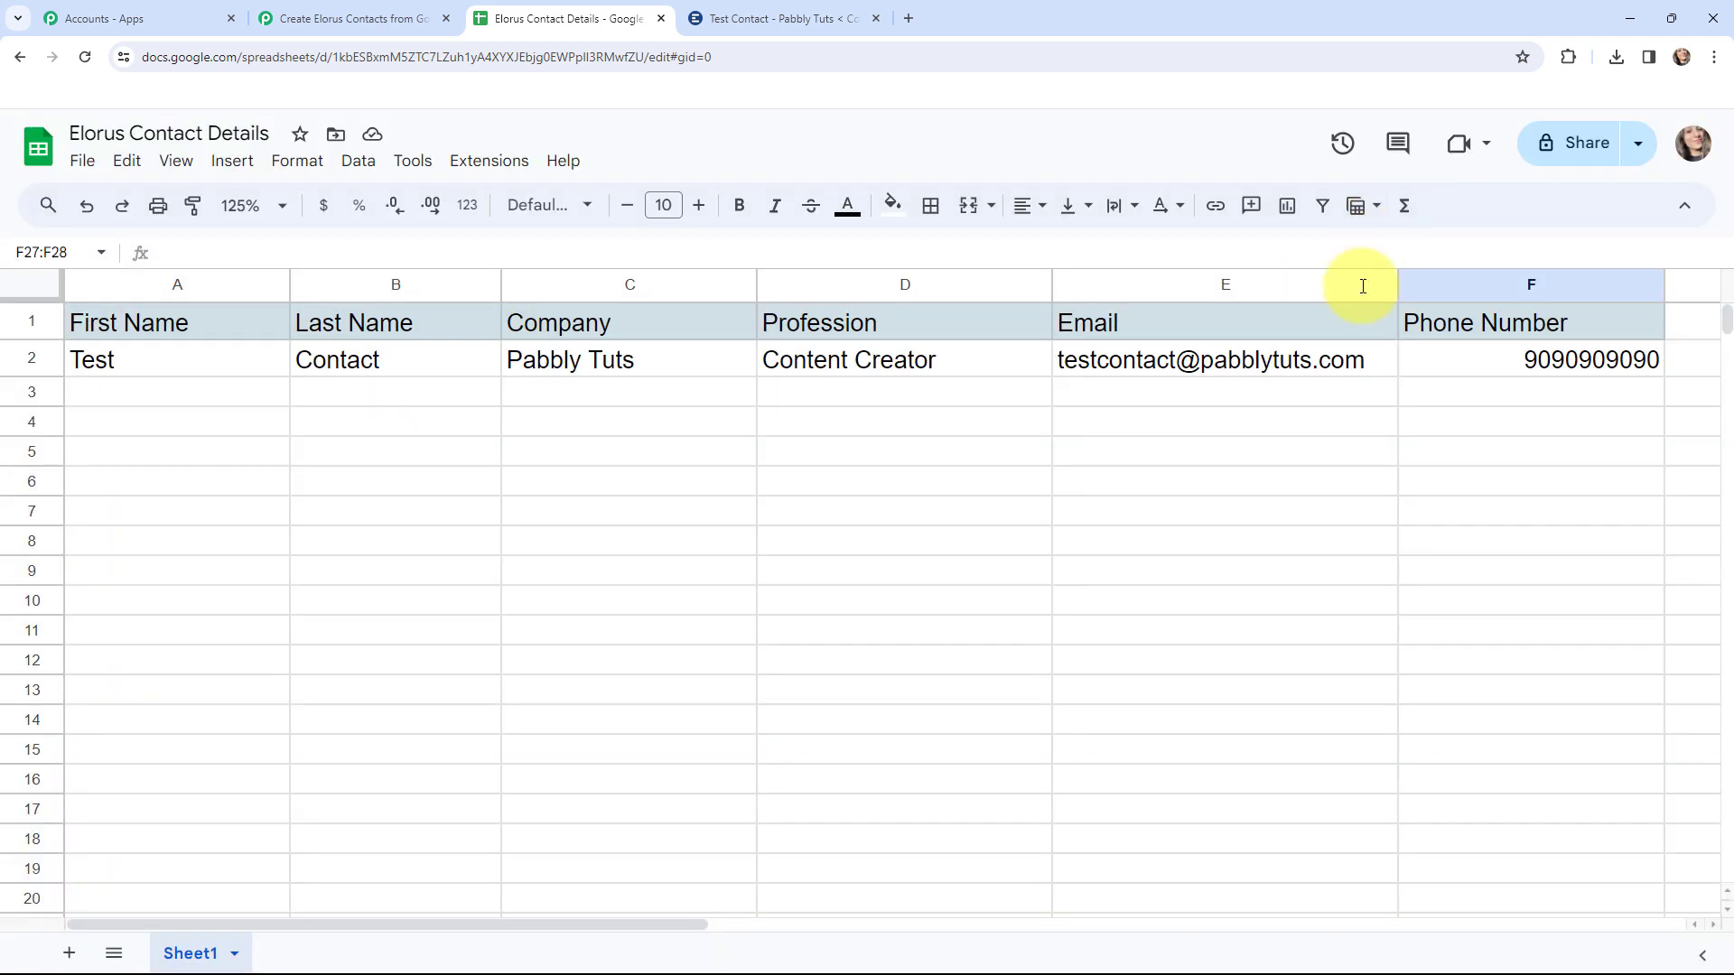
# - Open the Pabbly Connect Webhooks Initial Setup in the spreadsheet, and copy the trigger's webhook URL from the Pabbly Connect workflow
pyautogui.click(482, 171)
pyautogui.moveTo(516, 387)
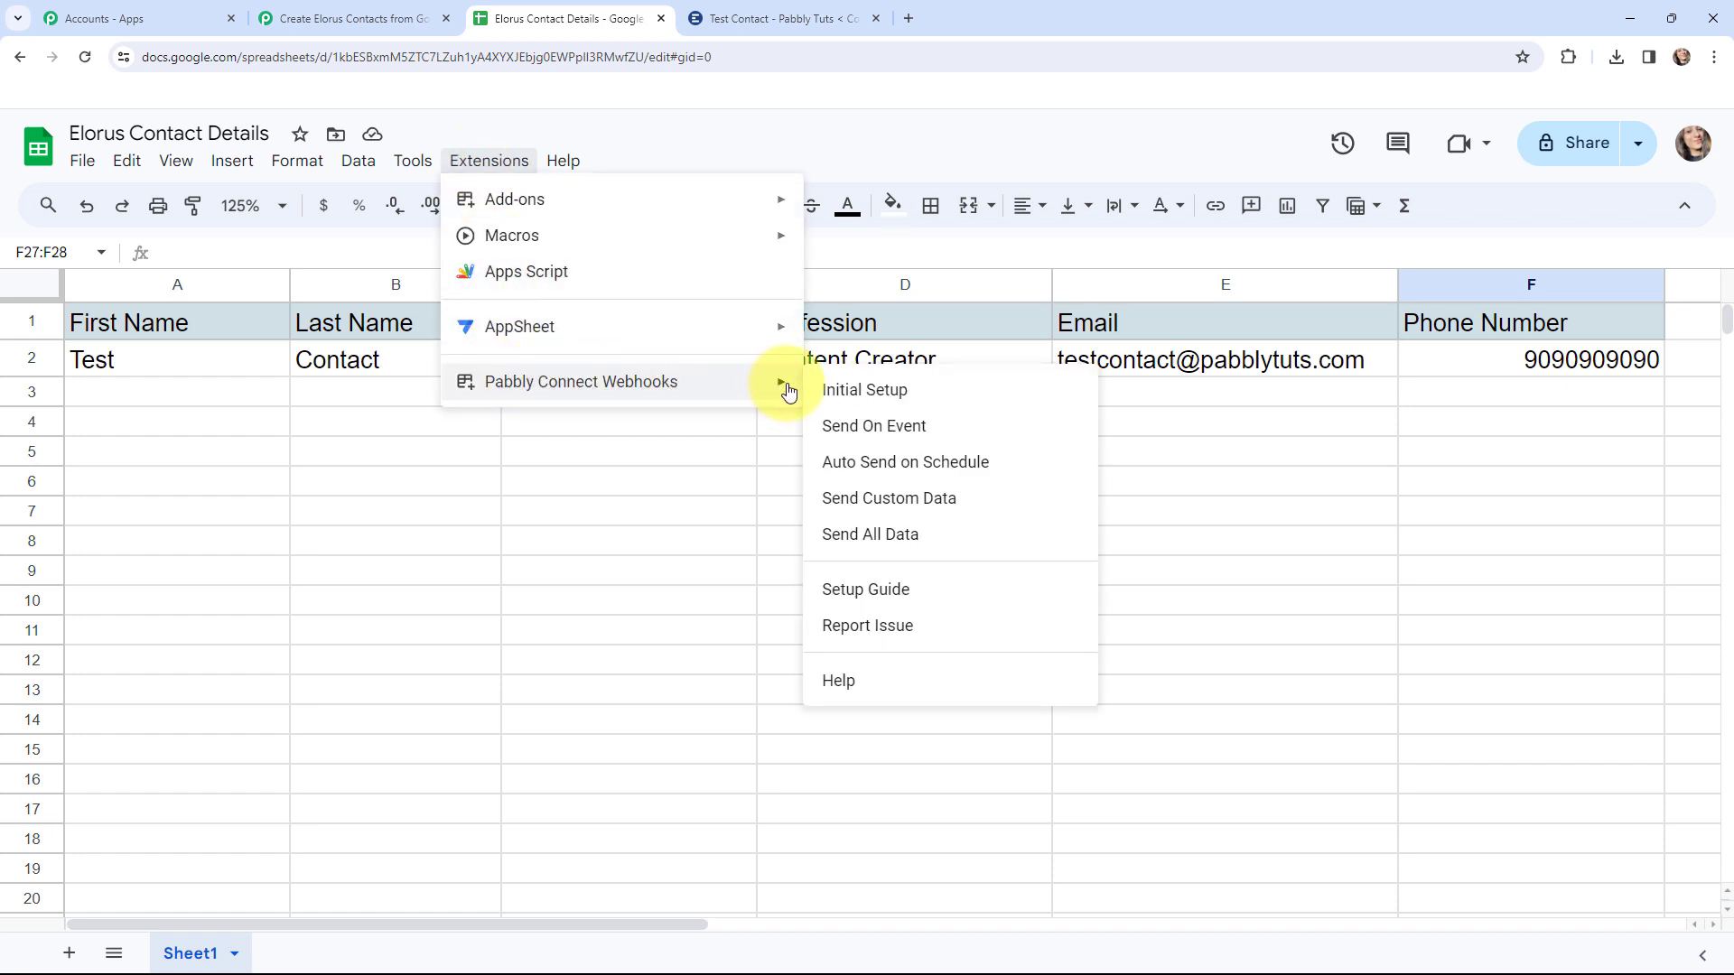
pyautogui.click(998, 389)
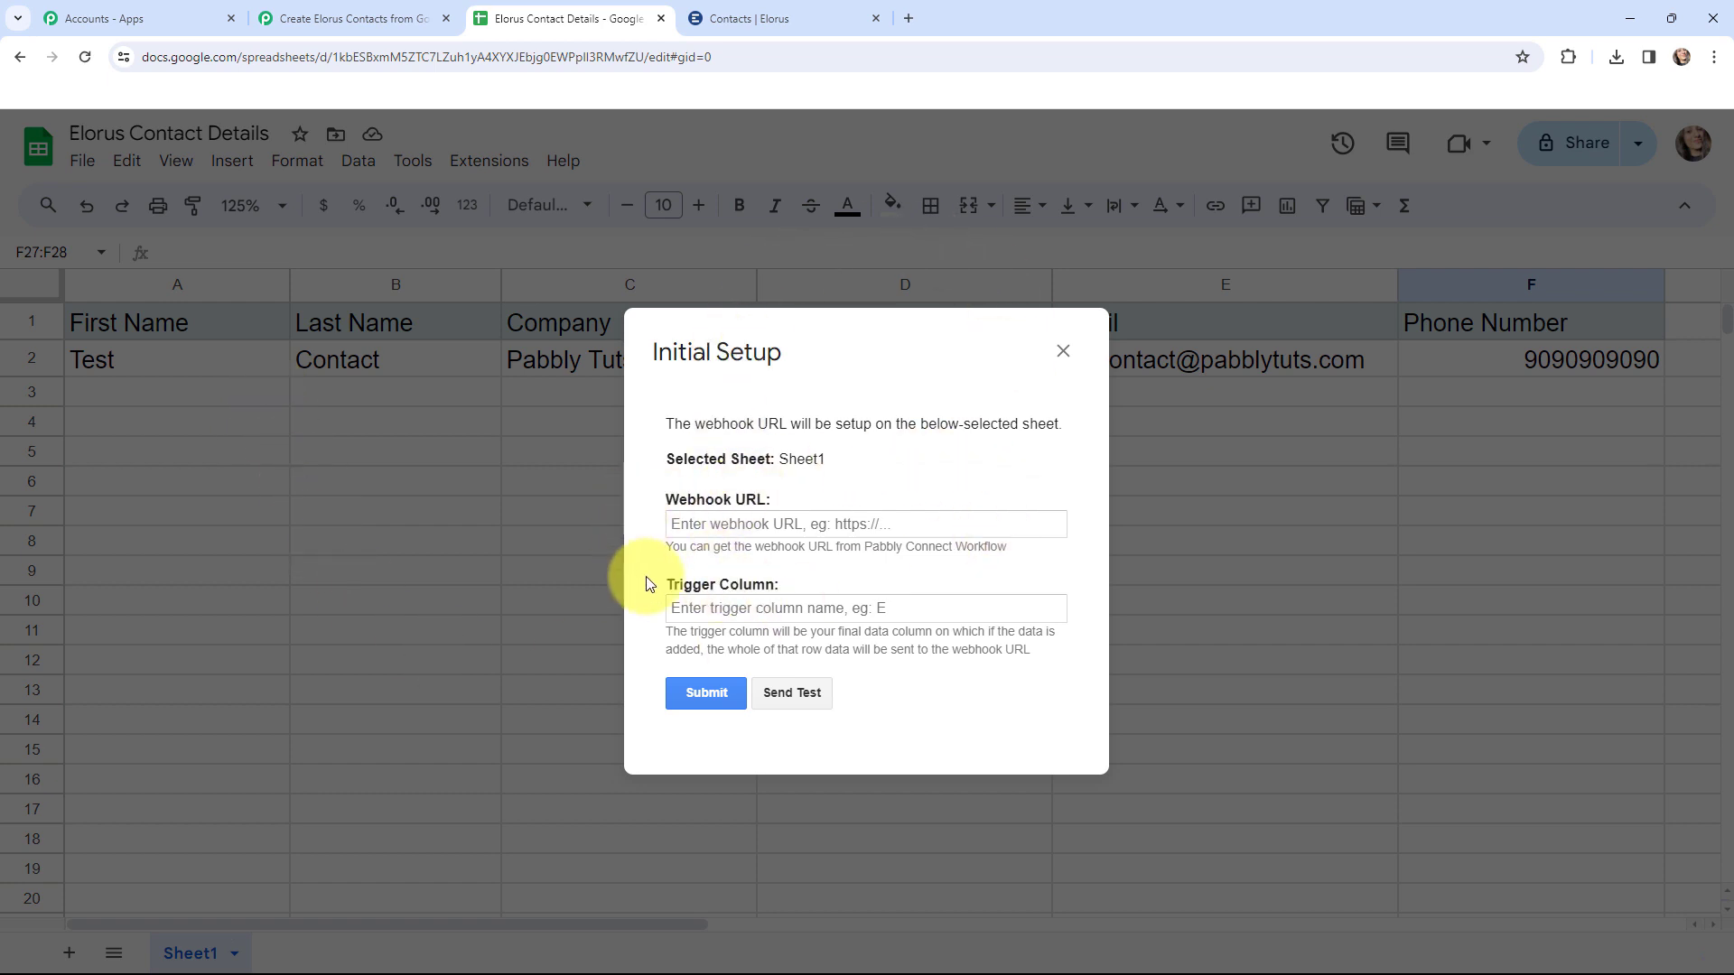
pyautogui.click(352, 18)
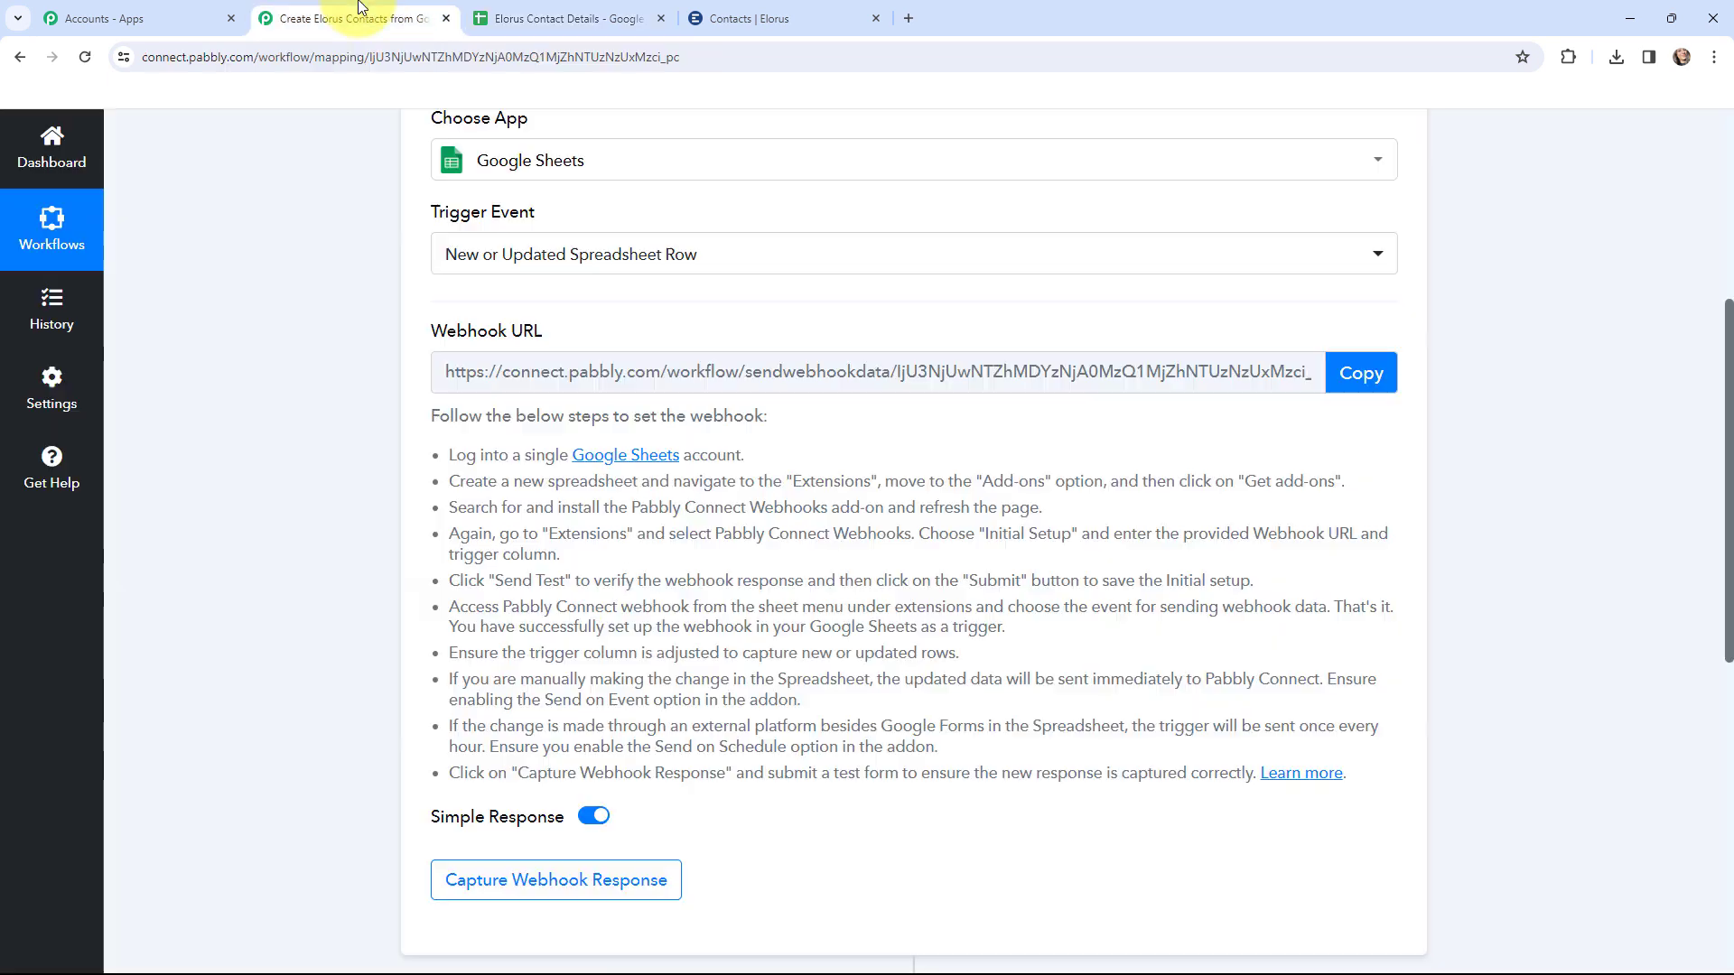
pyautogui.click(1350, 372)
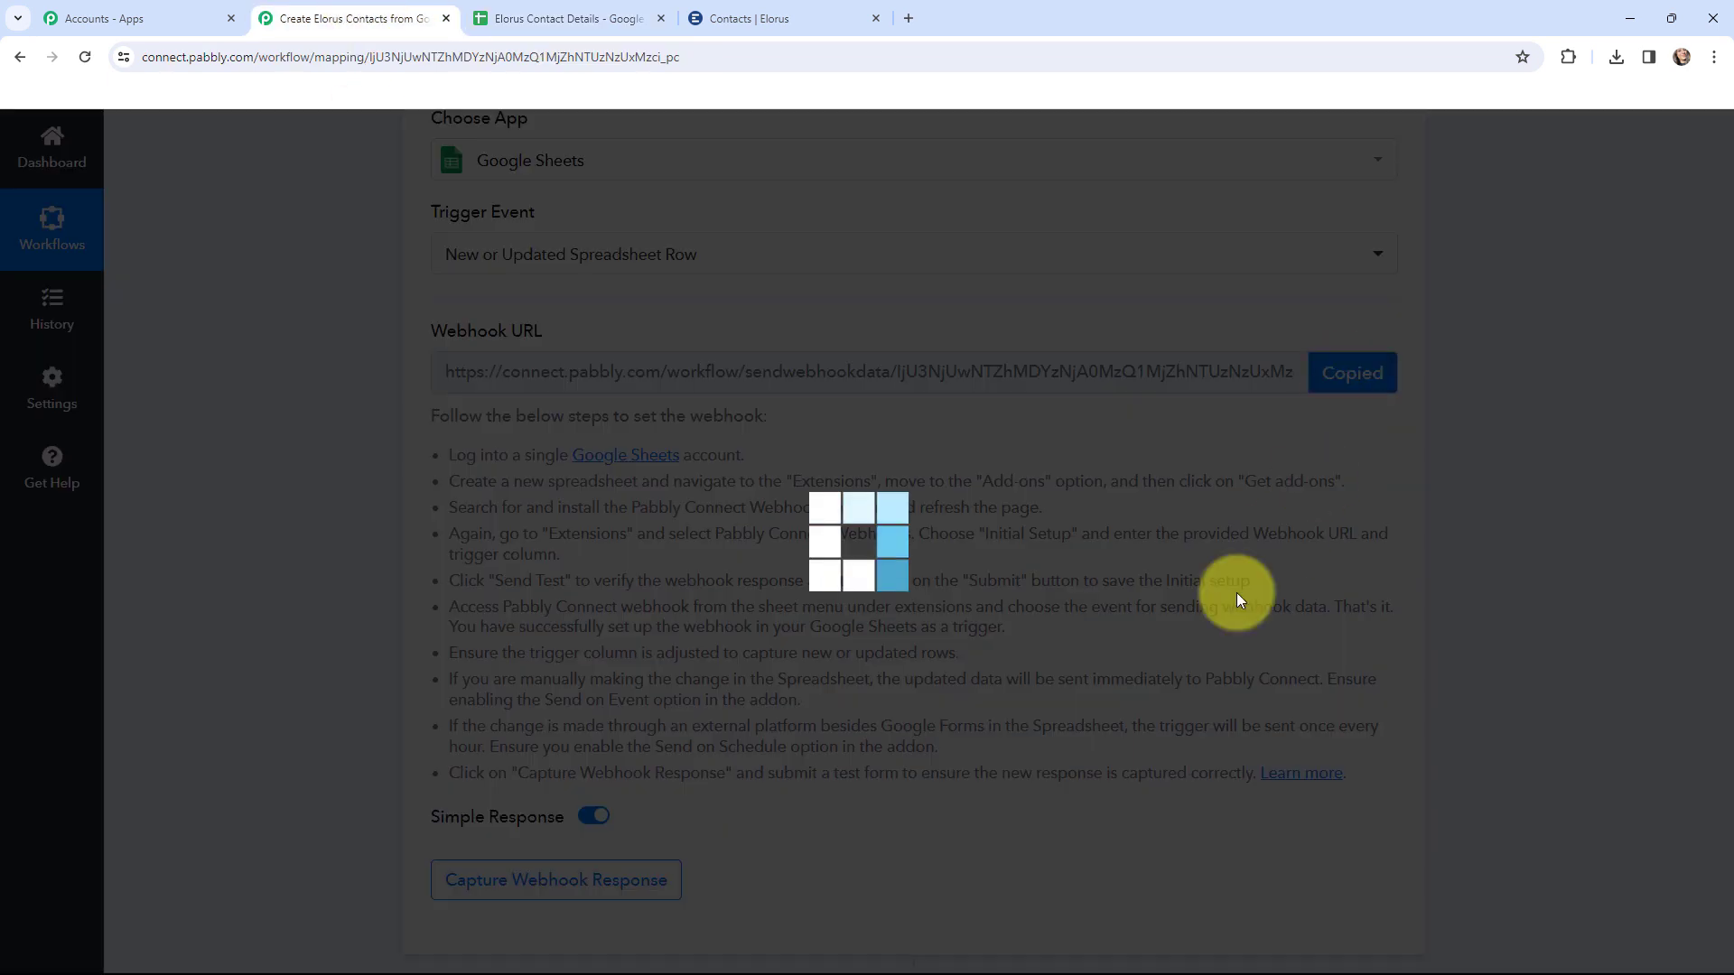
# - Paste the webhook URL into the spreadsheet's Initial Setup, set the trigger column to F, submit the setup and close it
pyautogui.click(555, 19)
pyautogui.click(739, 531)
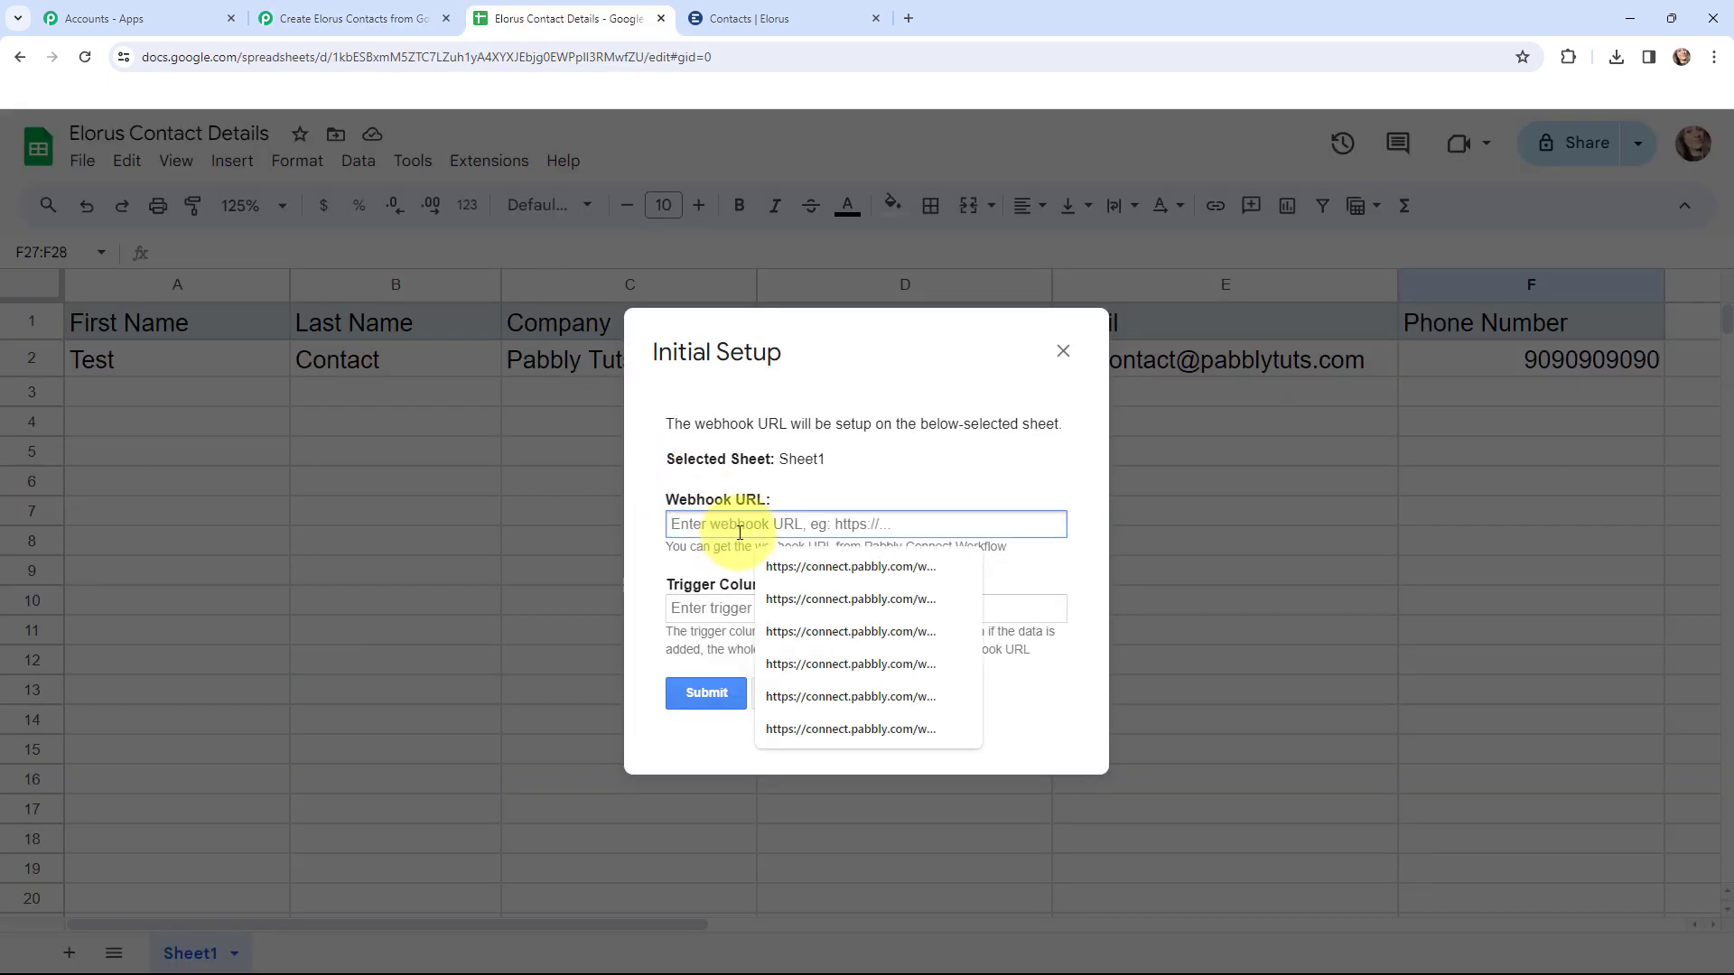
pyautogui.hotkey('ctrl', 'v')
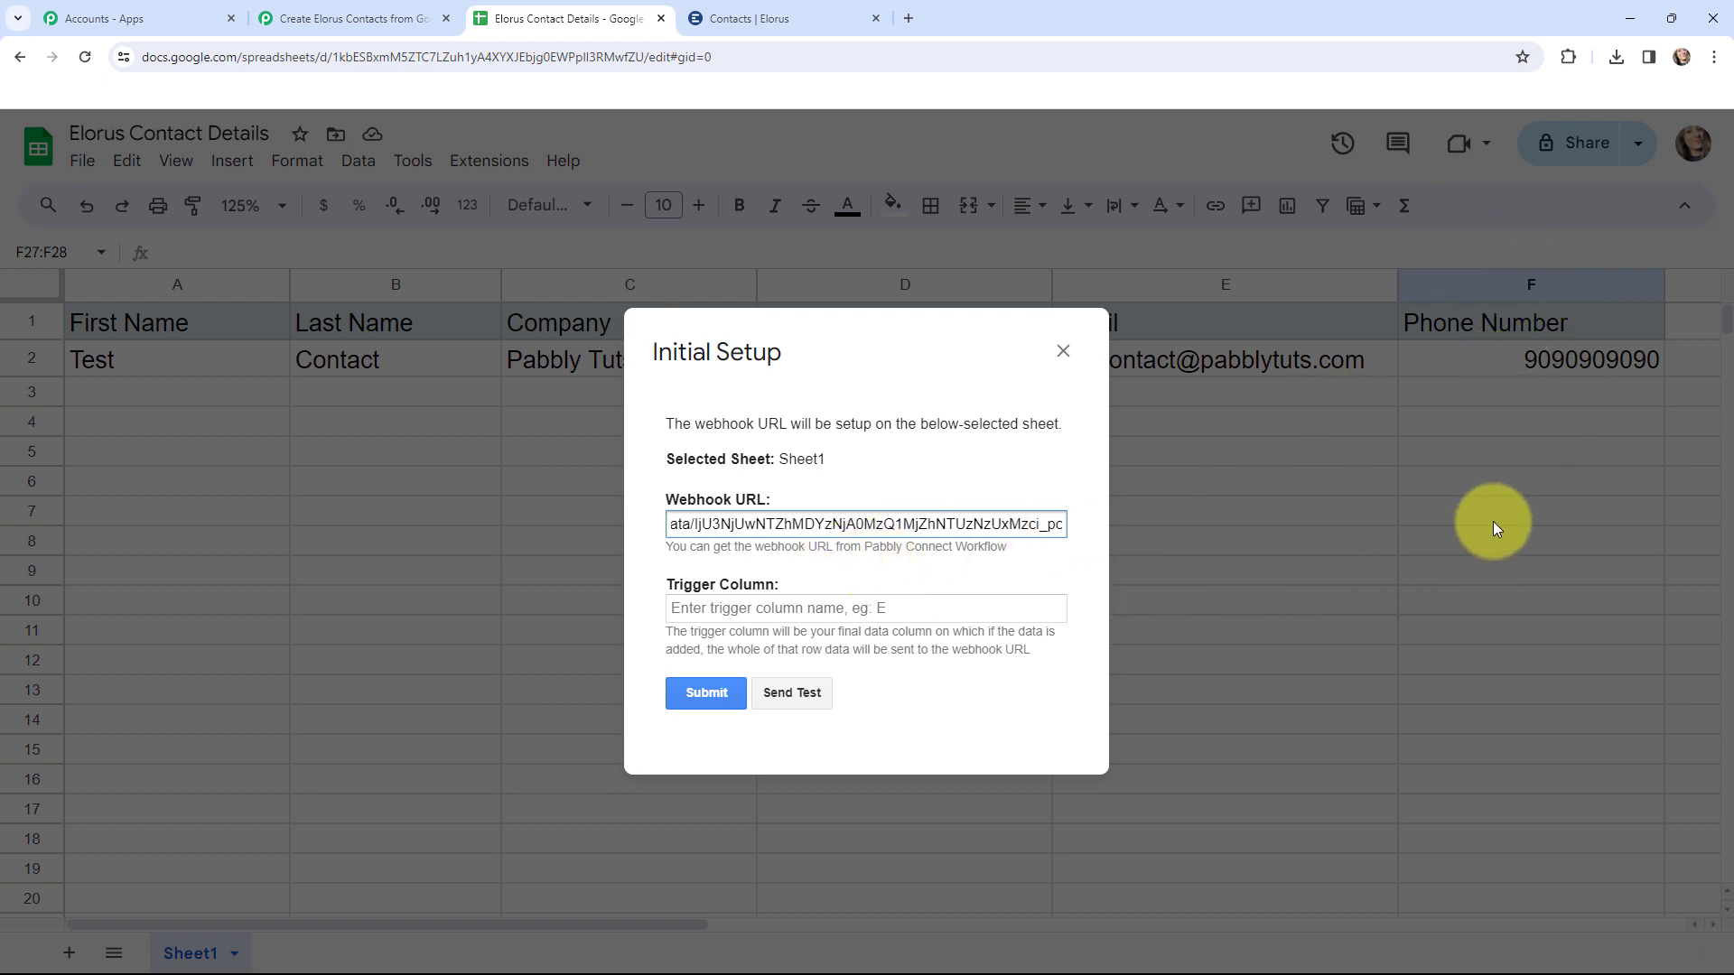
pyautogui.click(785, 599)
pyautogui.write('F')
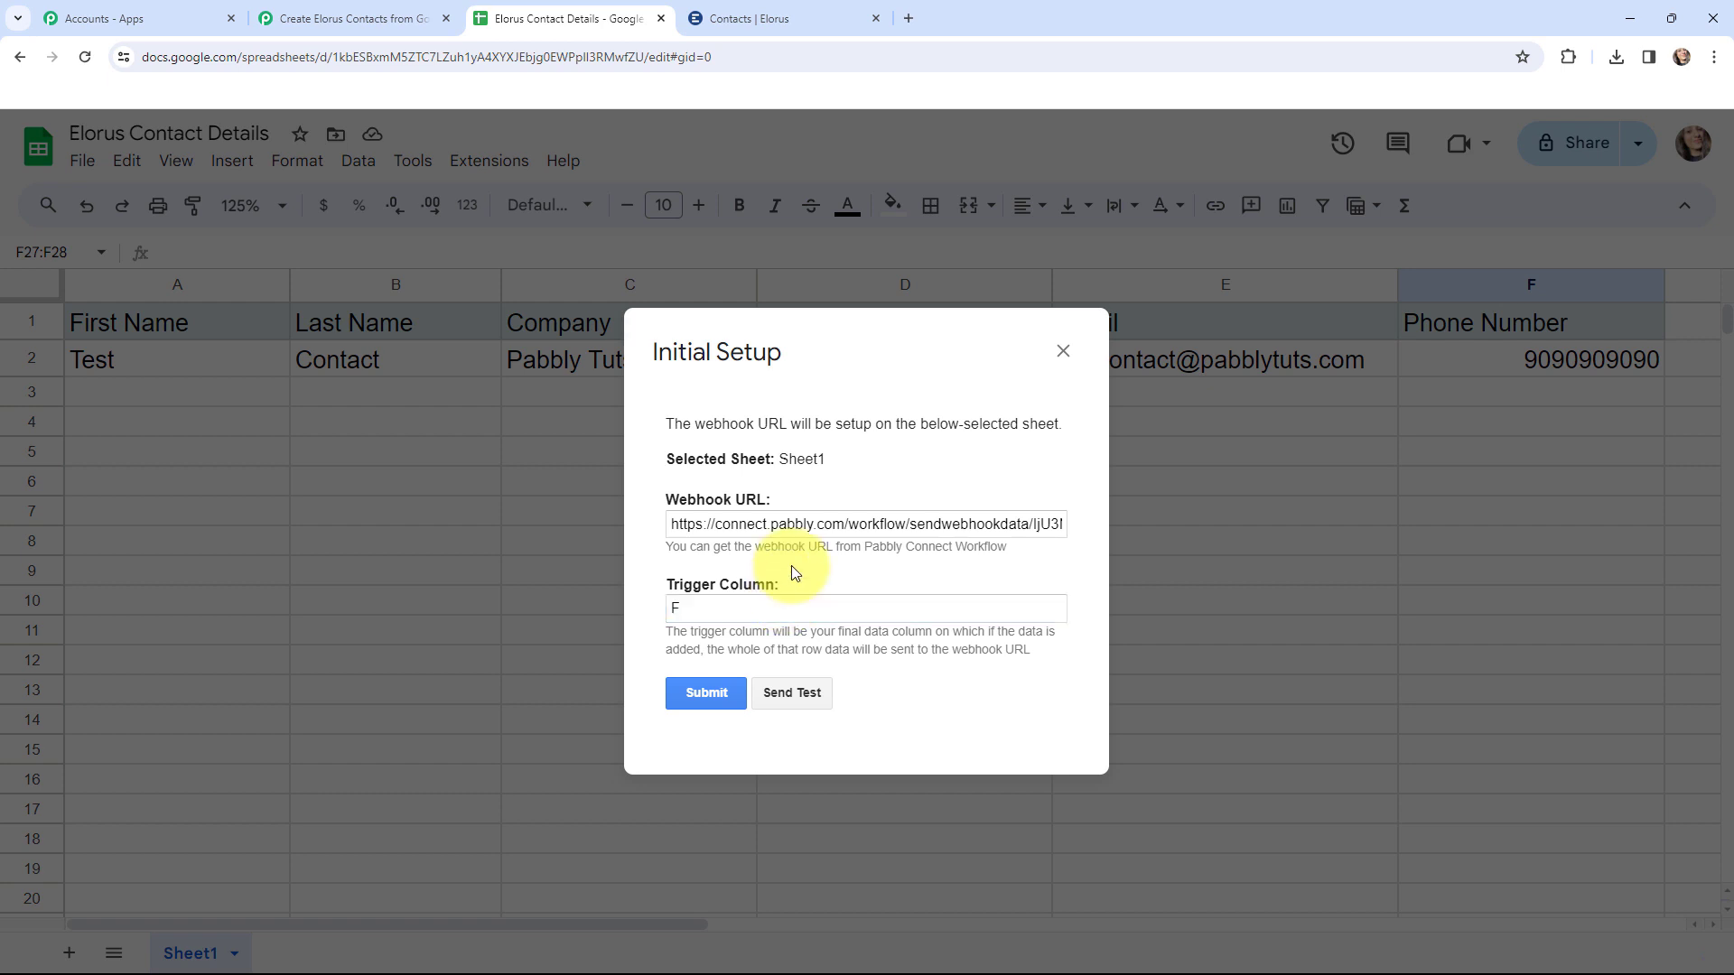
pyautogui.click(705, 696)
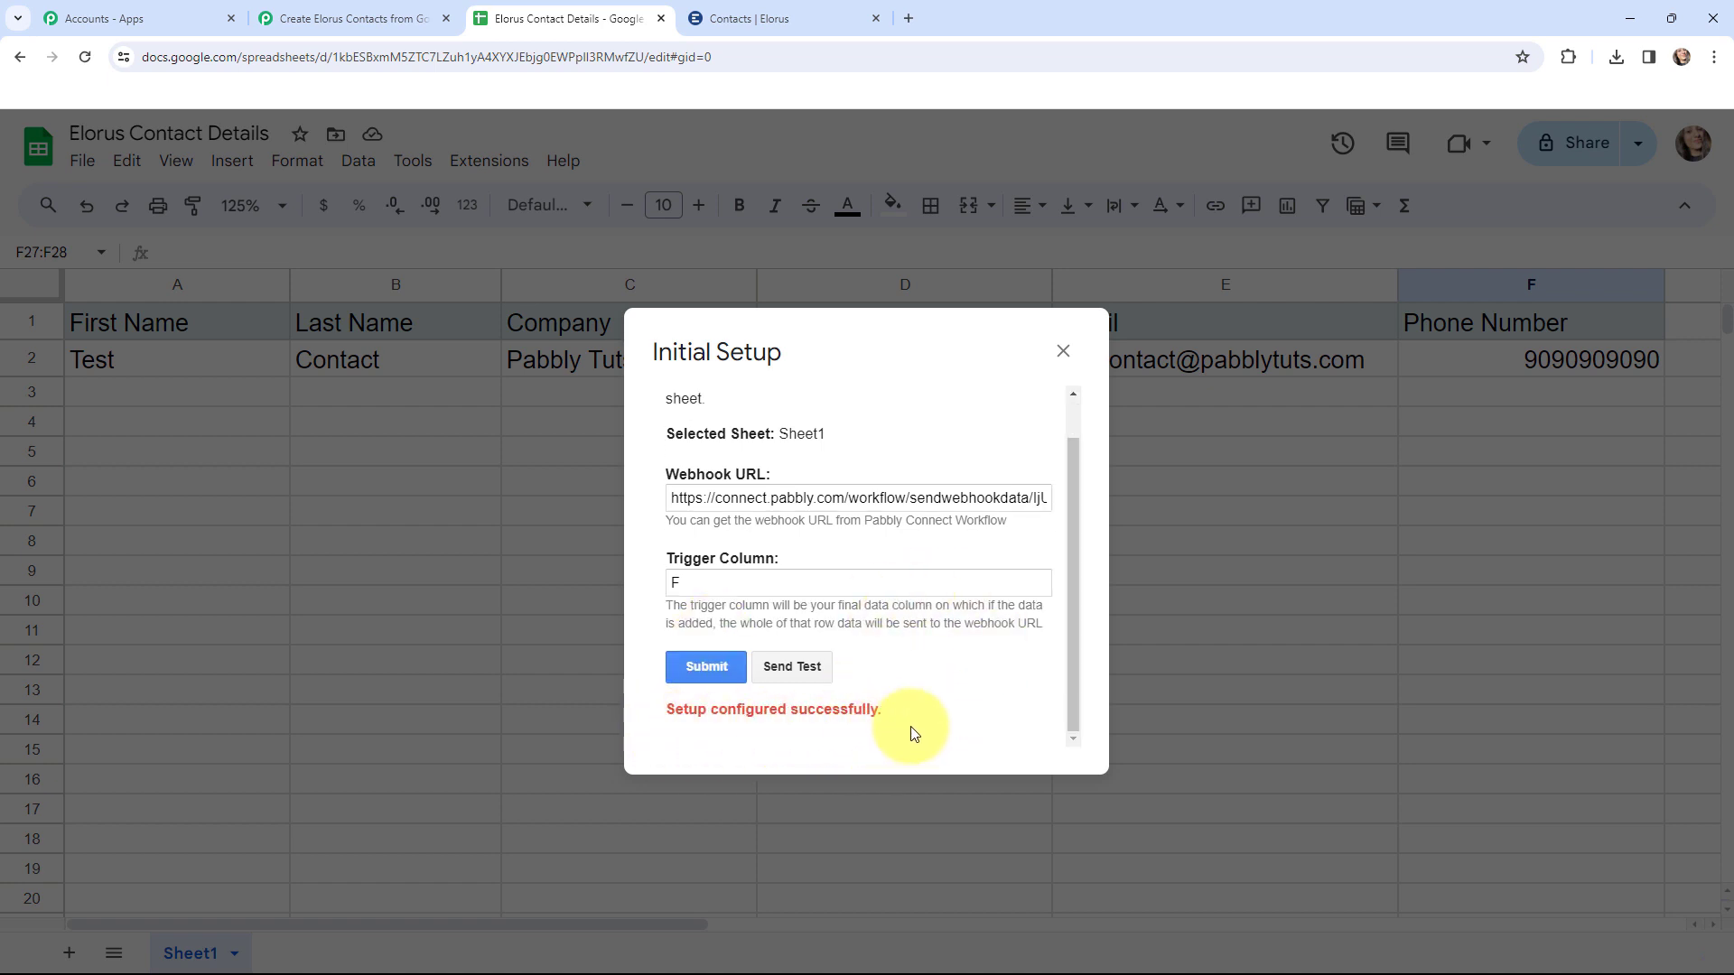
pyautogui.click(1066, 349)
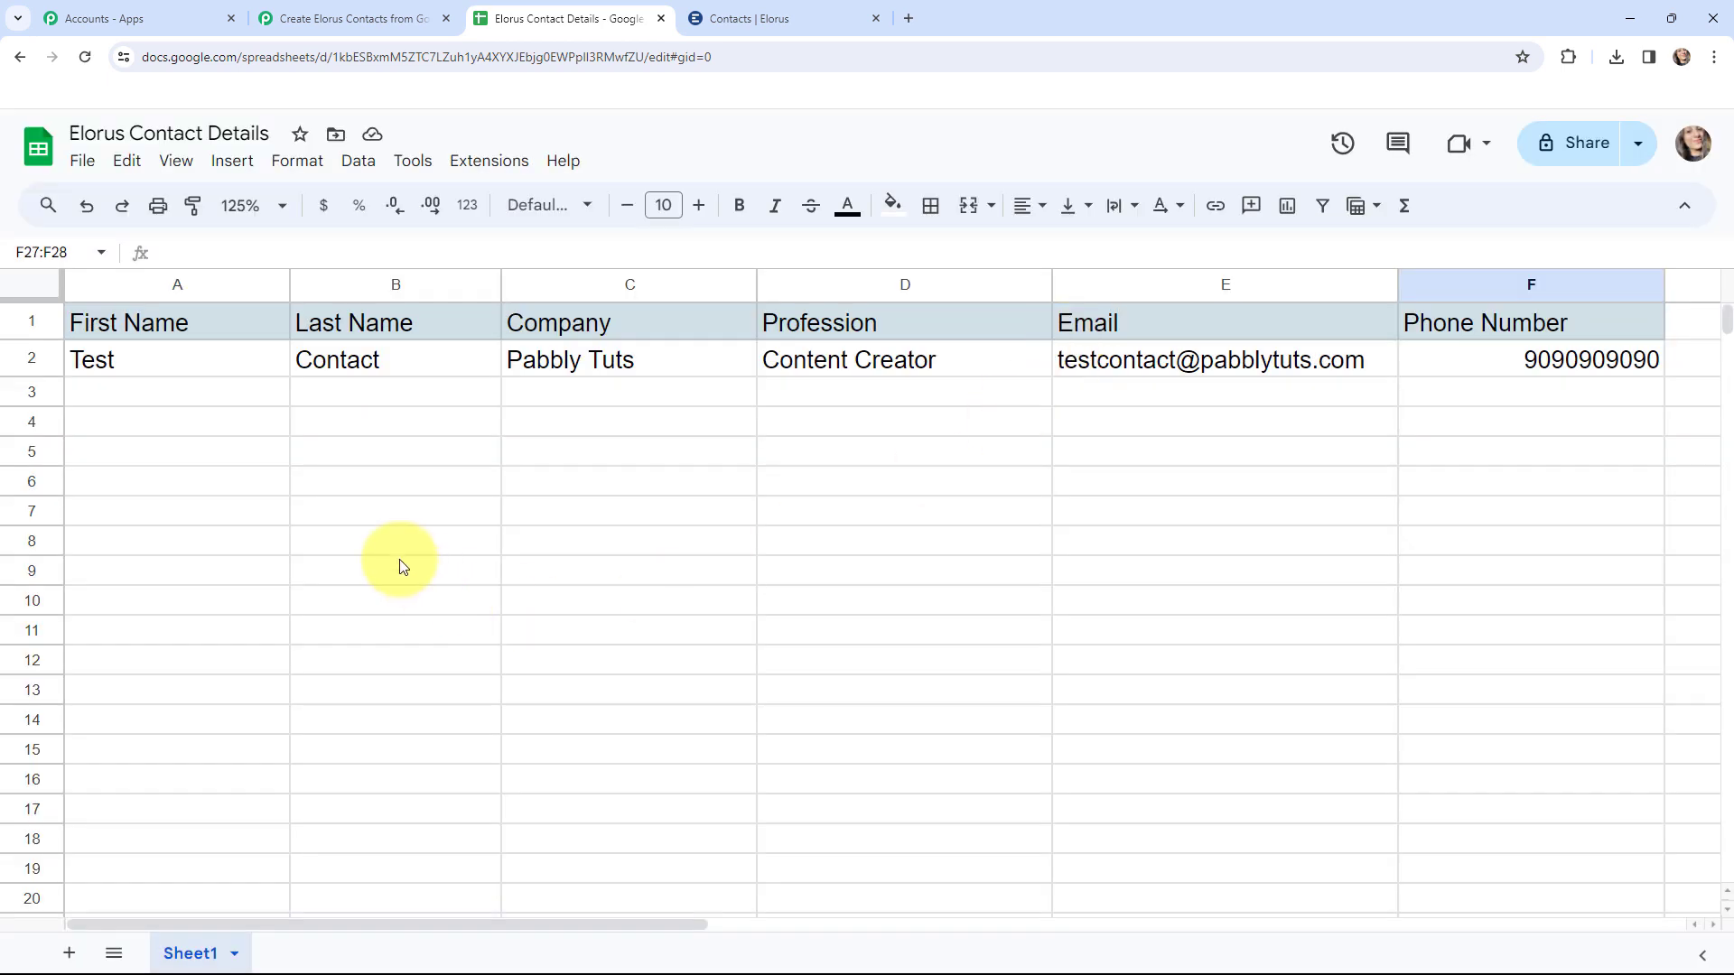
# - Enable Send On Event for the Pabbly Connect Webhooks add-on and reload the Elorus Contact Details spreadsheet
pyautogui.click(490, 161)
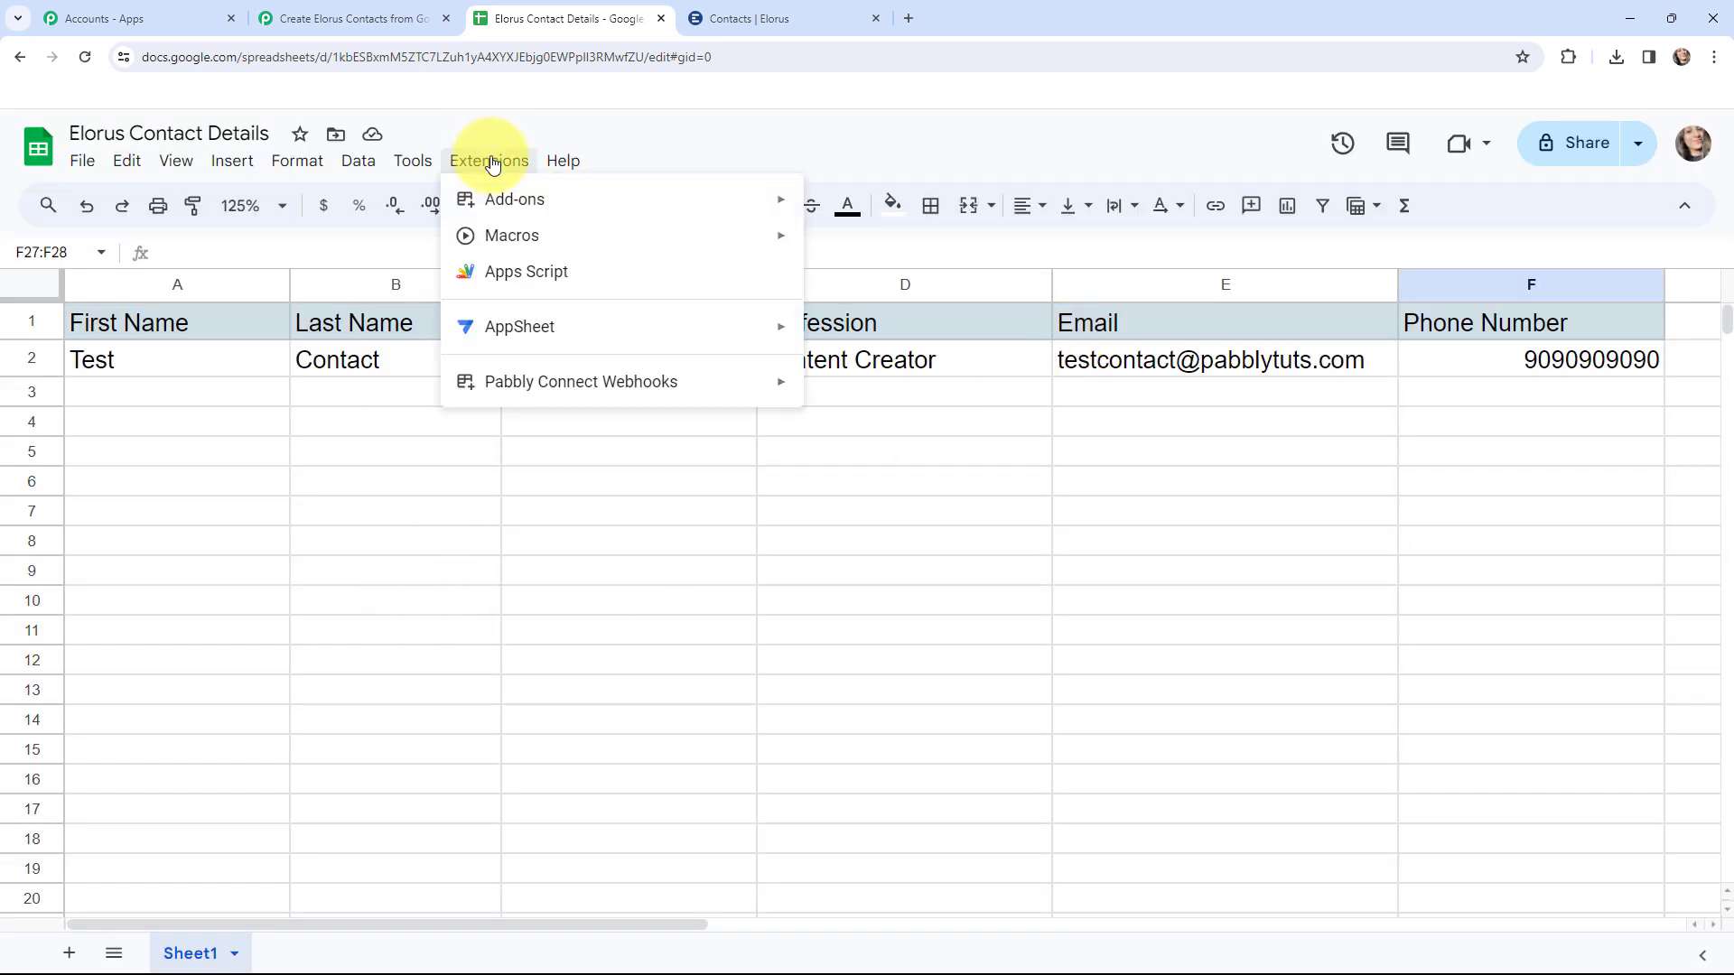
pyautogui.moveTo(503, 379)
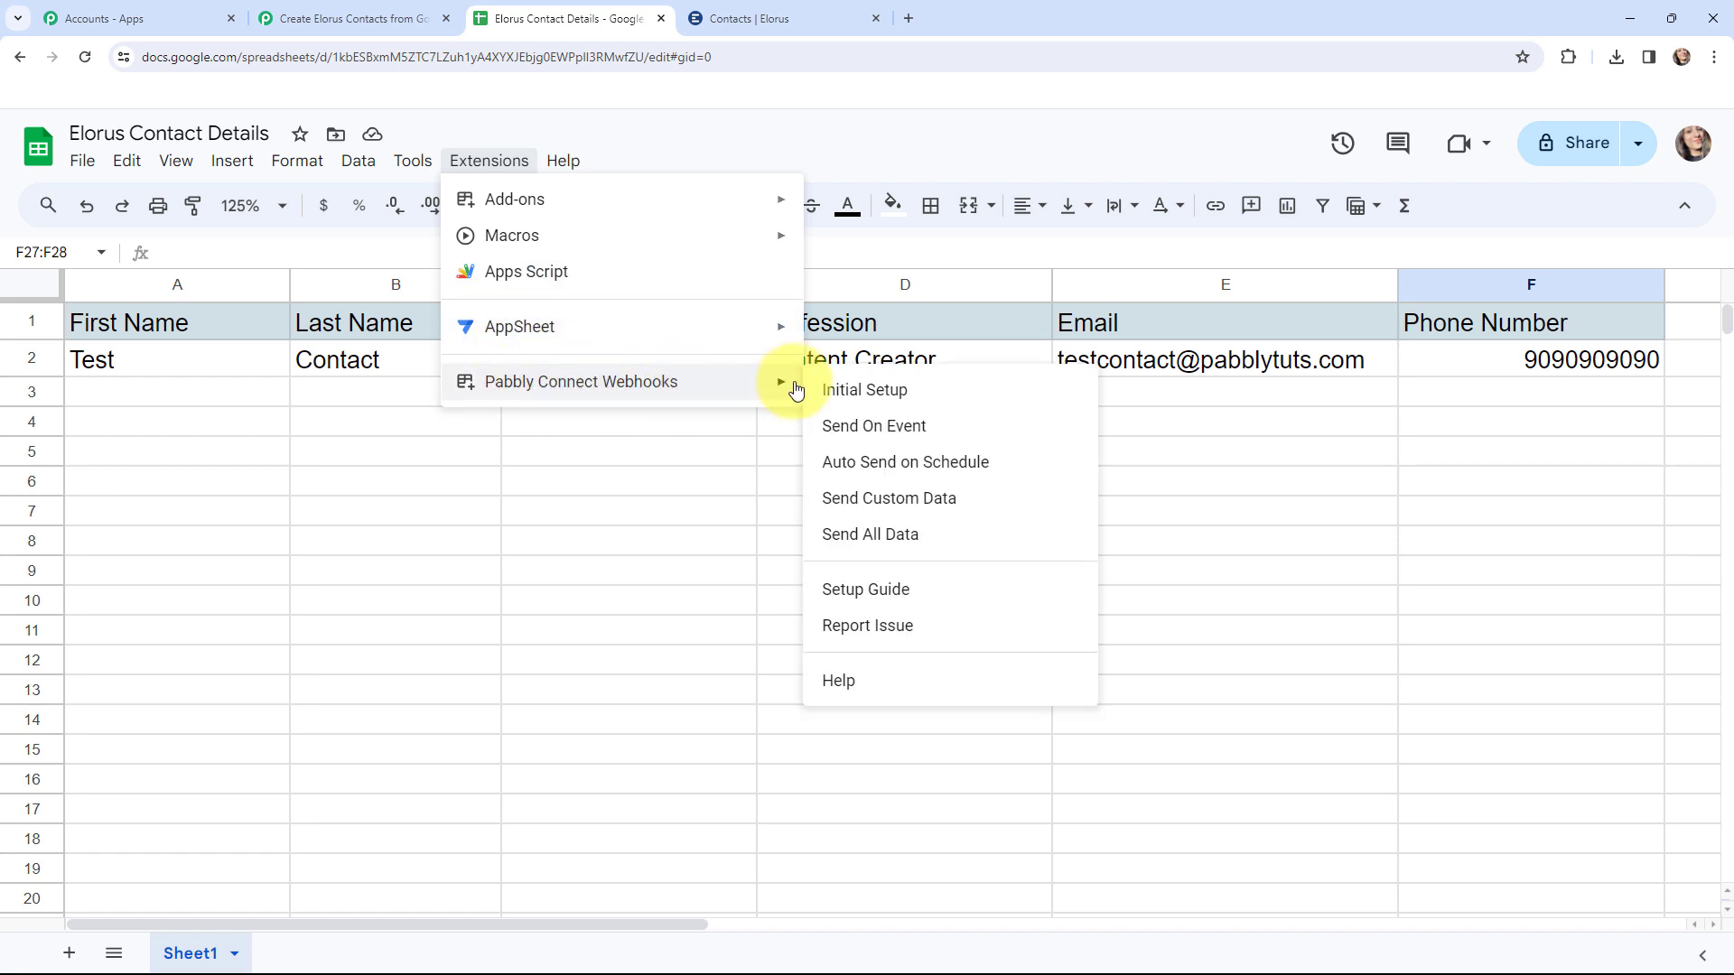
pyautogui.click(945, 430)
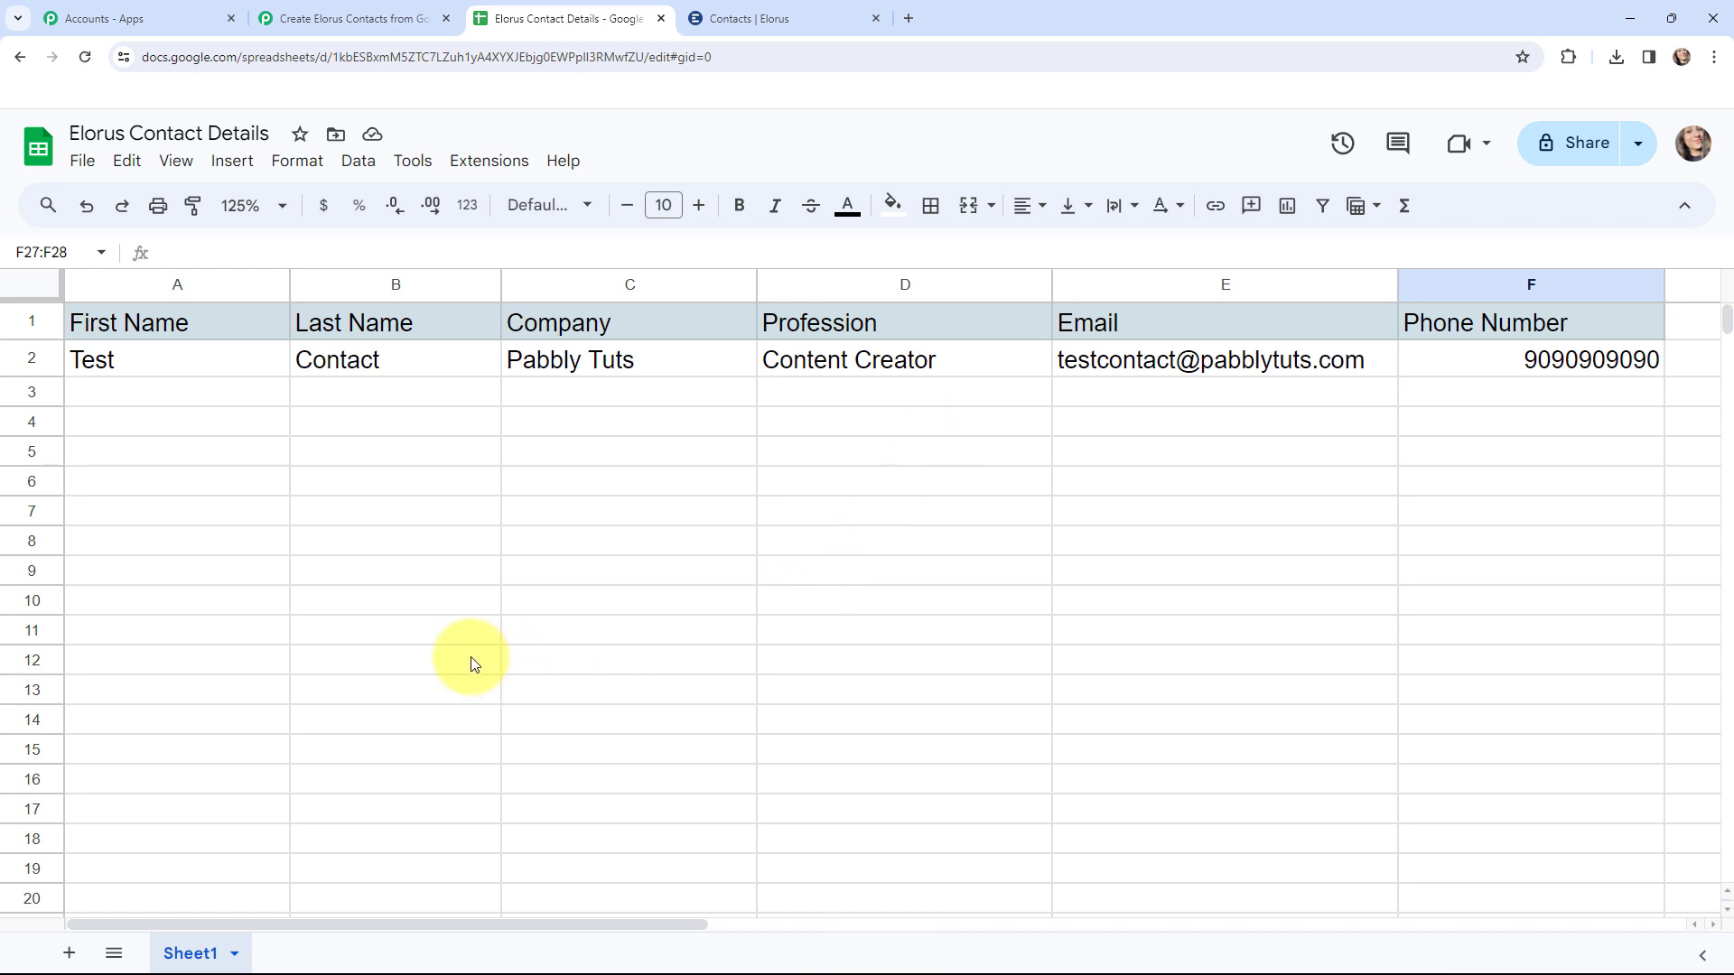
pyautogui.click(86, 58)
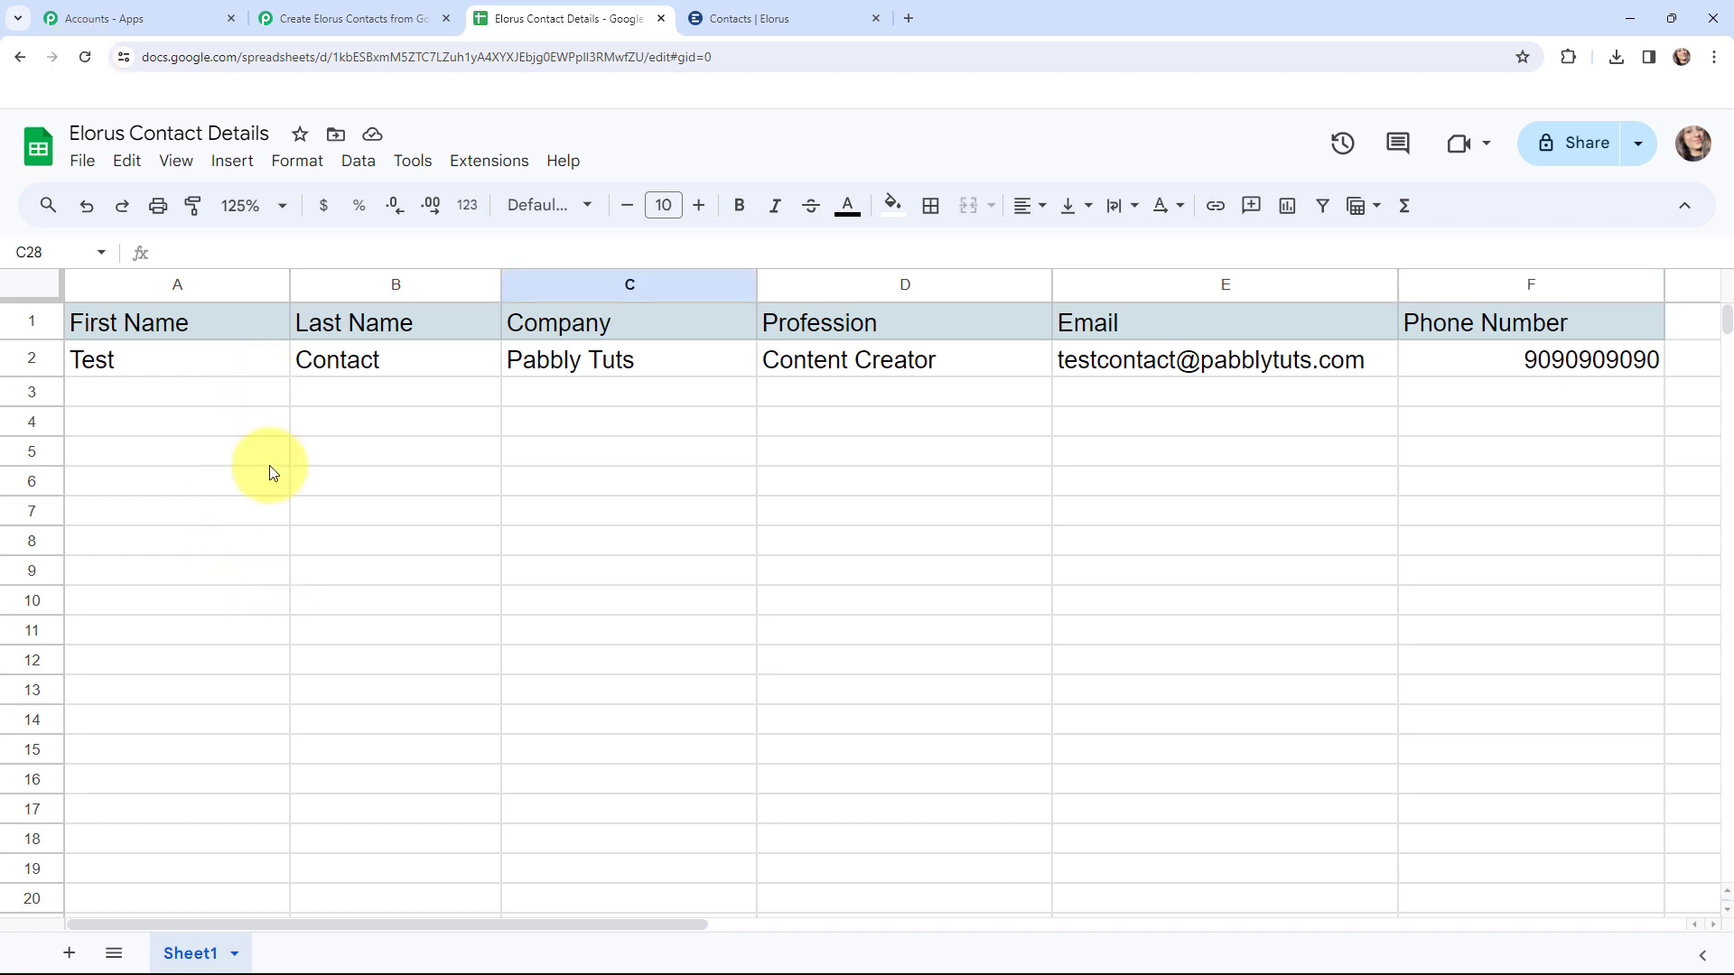
# - Check the trigger's webhook capture in the workflow, and paste a new Pabbly Tuts contact with profession Software Instructor into row 3 of the spreadsheet
pyautogui.click(349, 18)
pyautogui.scroll(-3, 311, 570)
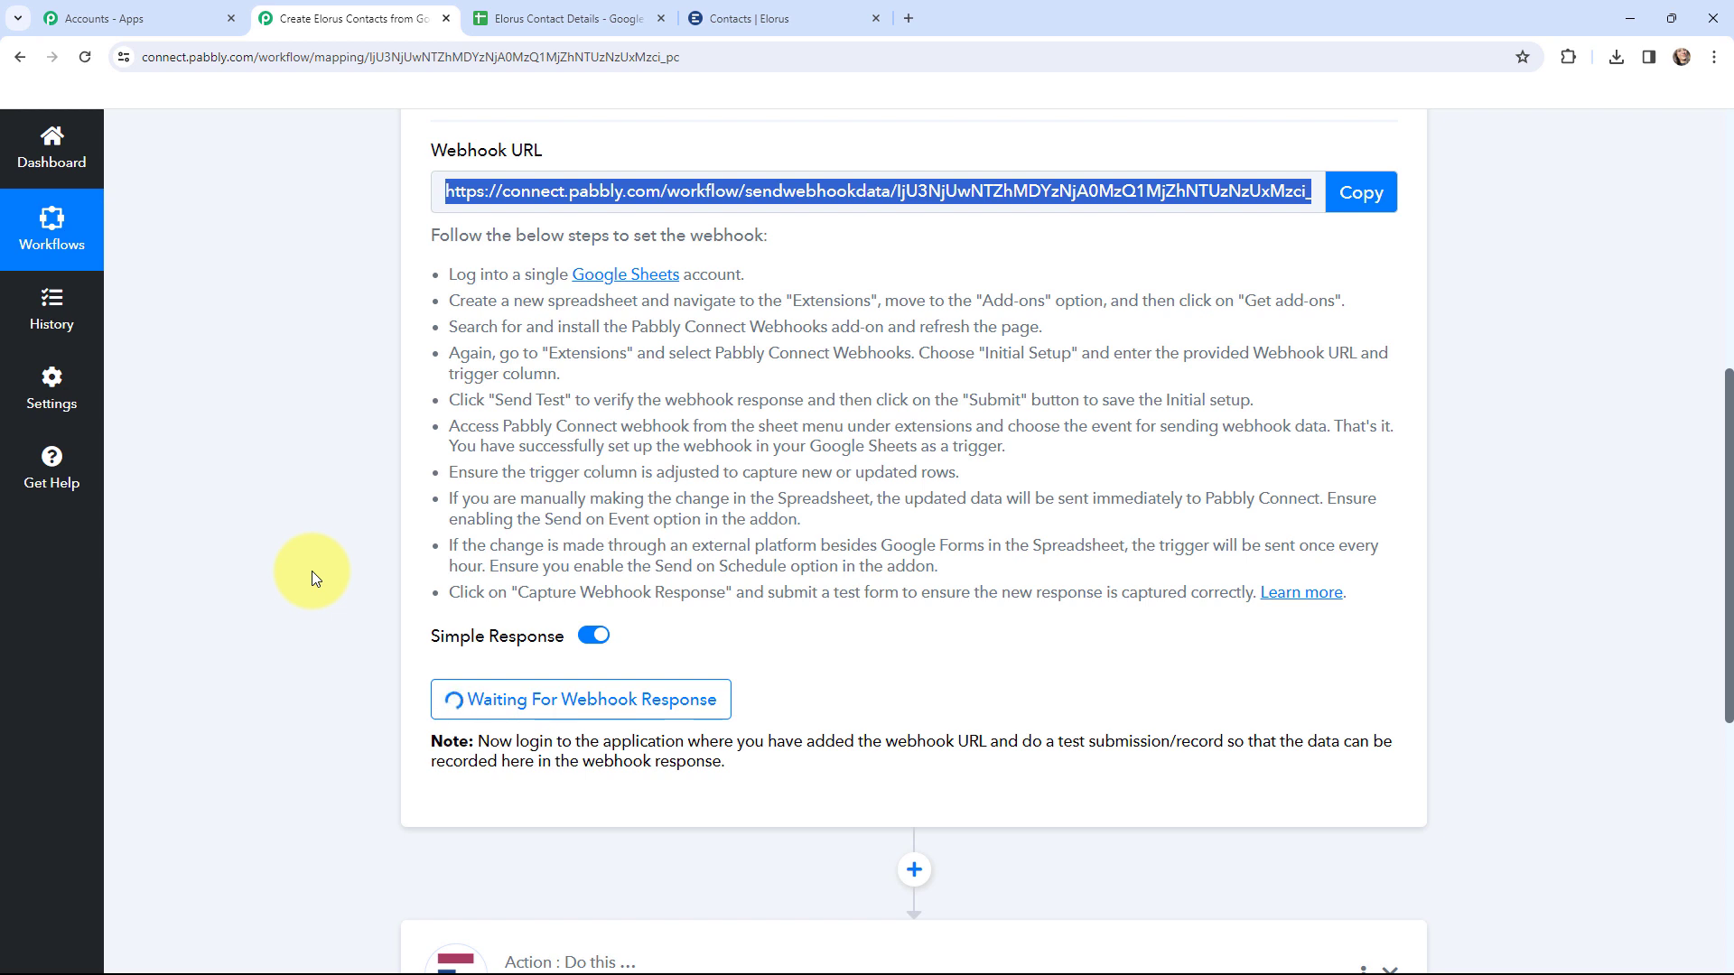
pyautogui.scroll(2, 312, 570)
pyautogui.click(533, 7)
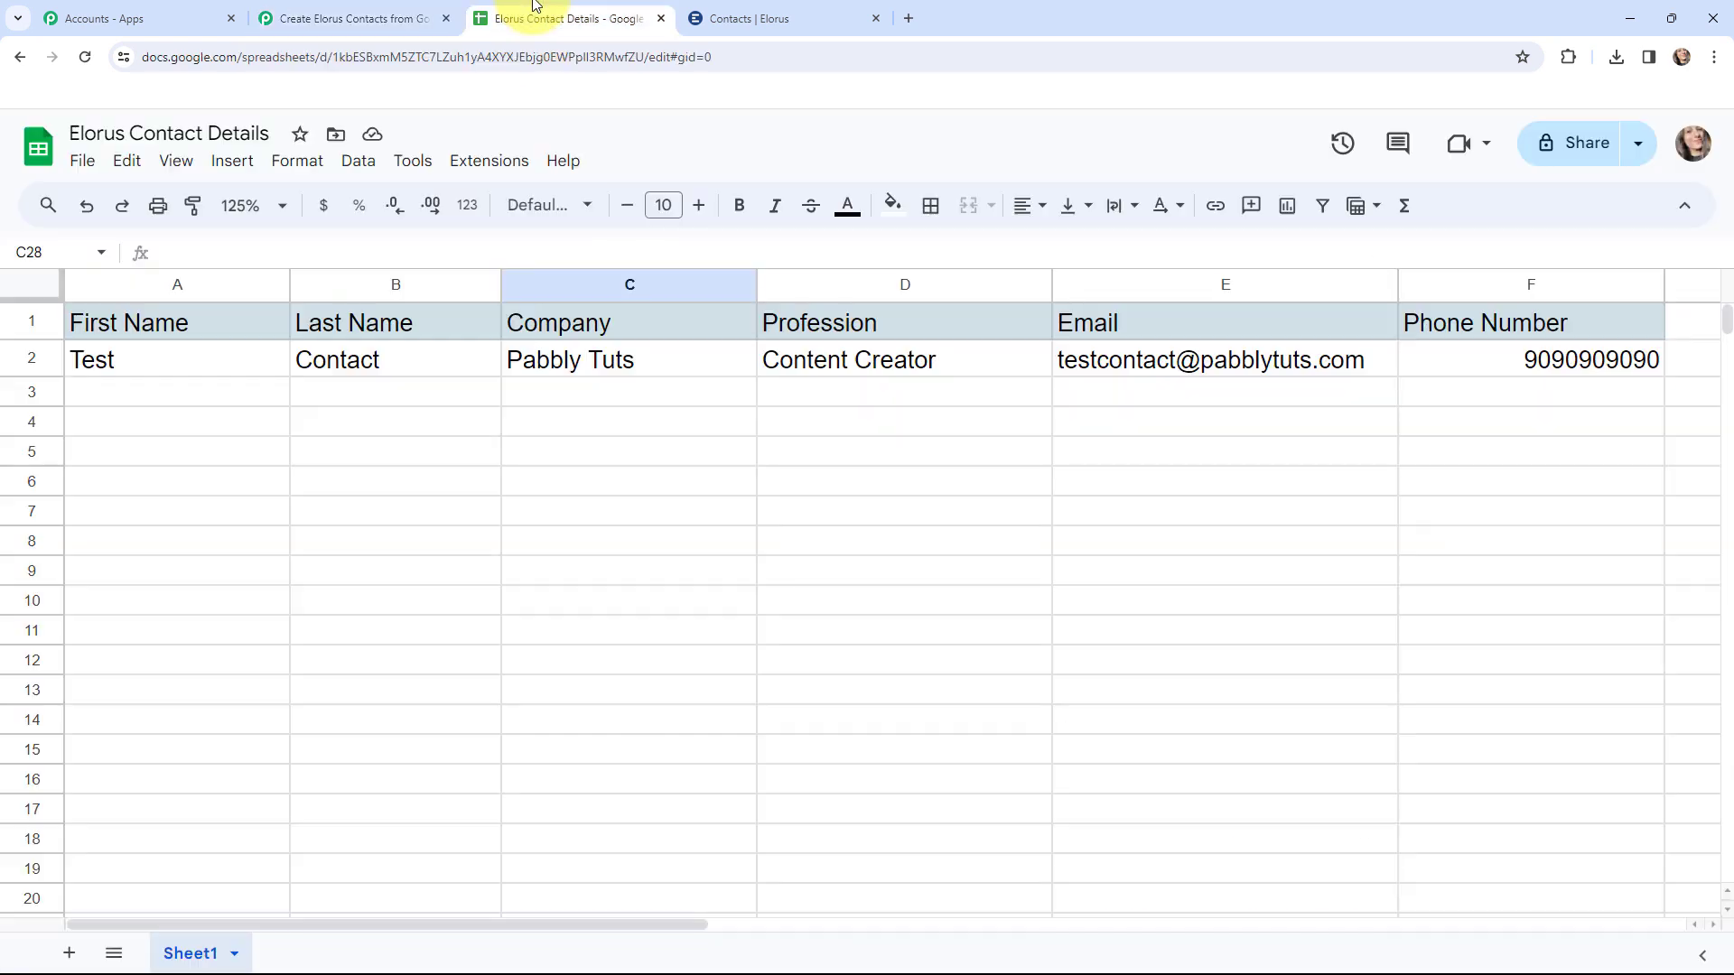
pyautogui.click(164, 392)
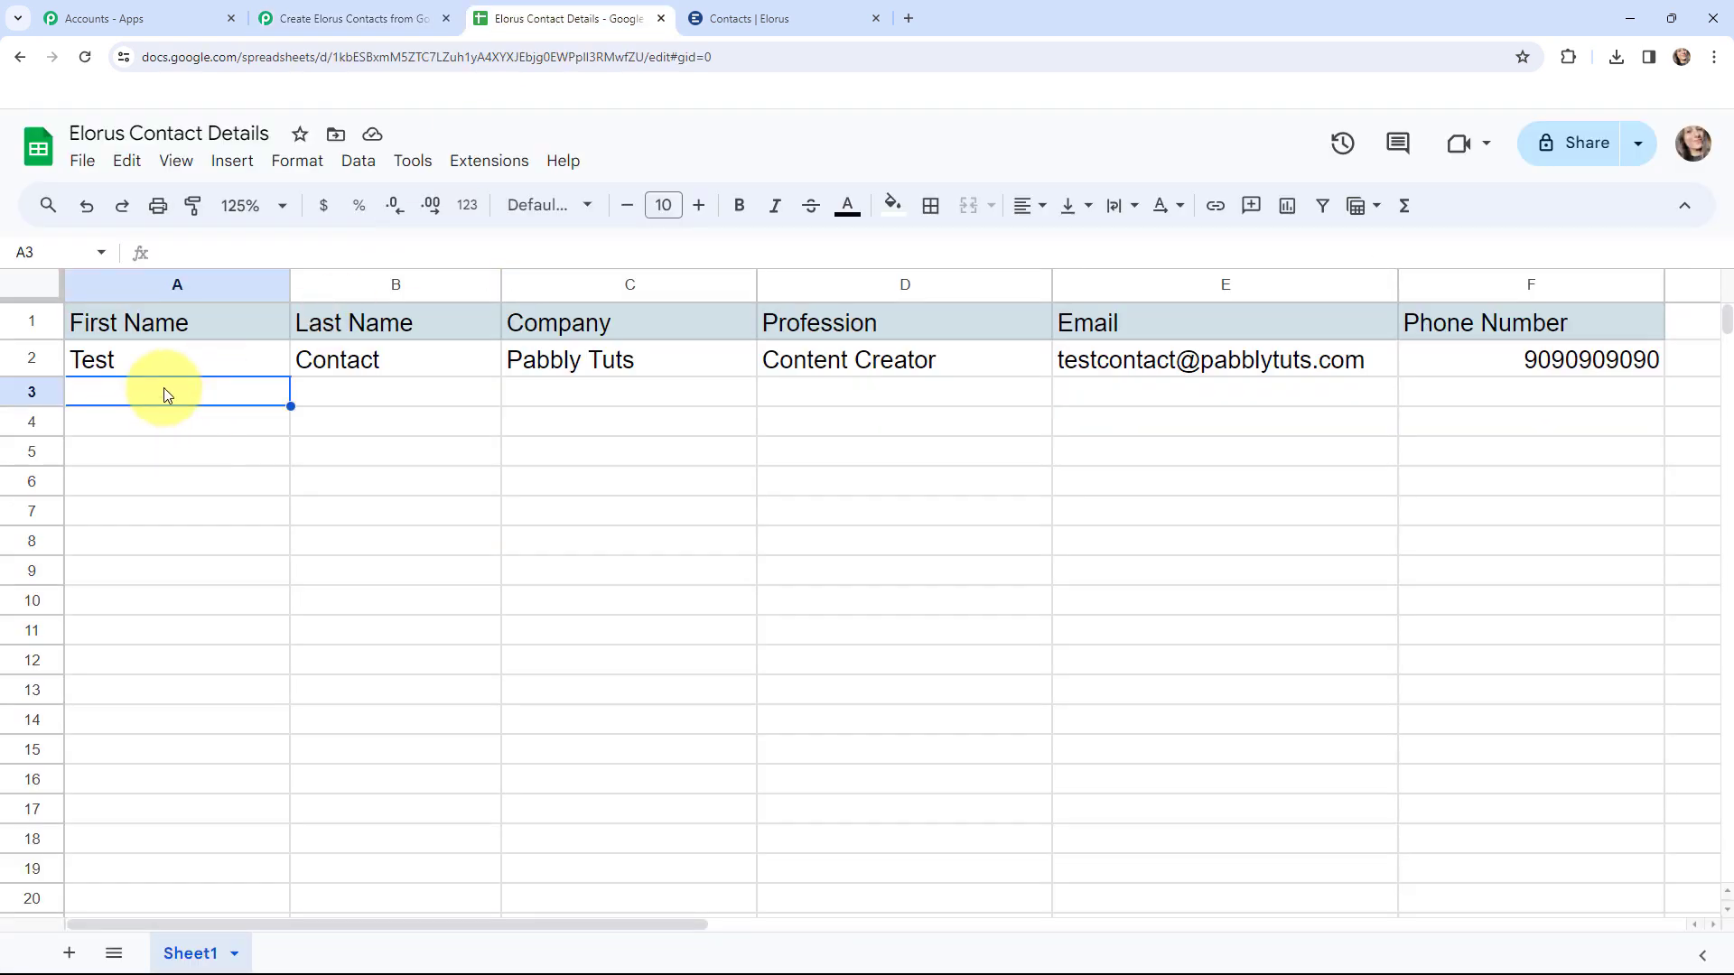
pyautogui.hotkey('ctrl', 'v')
pyautogui.click(213, 577)
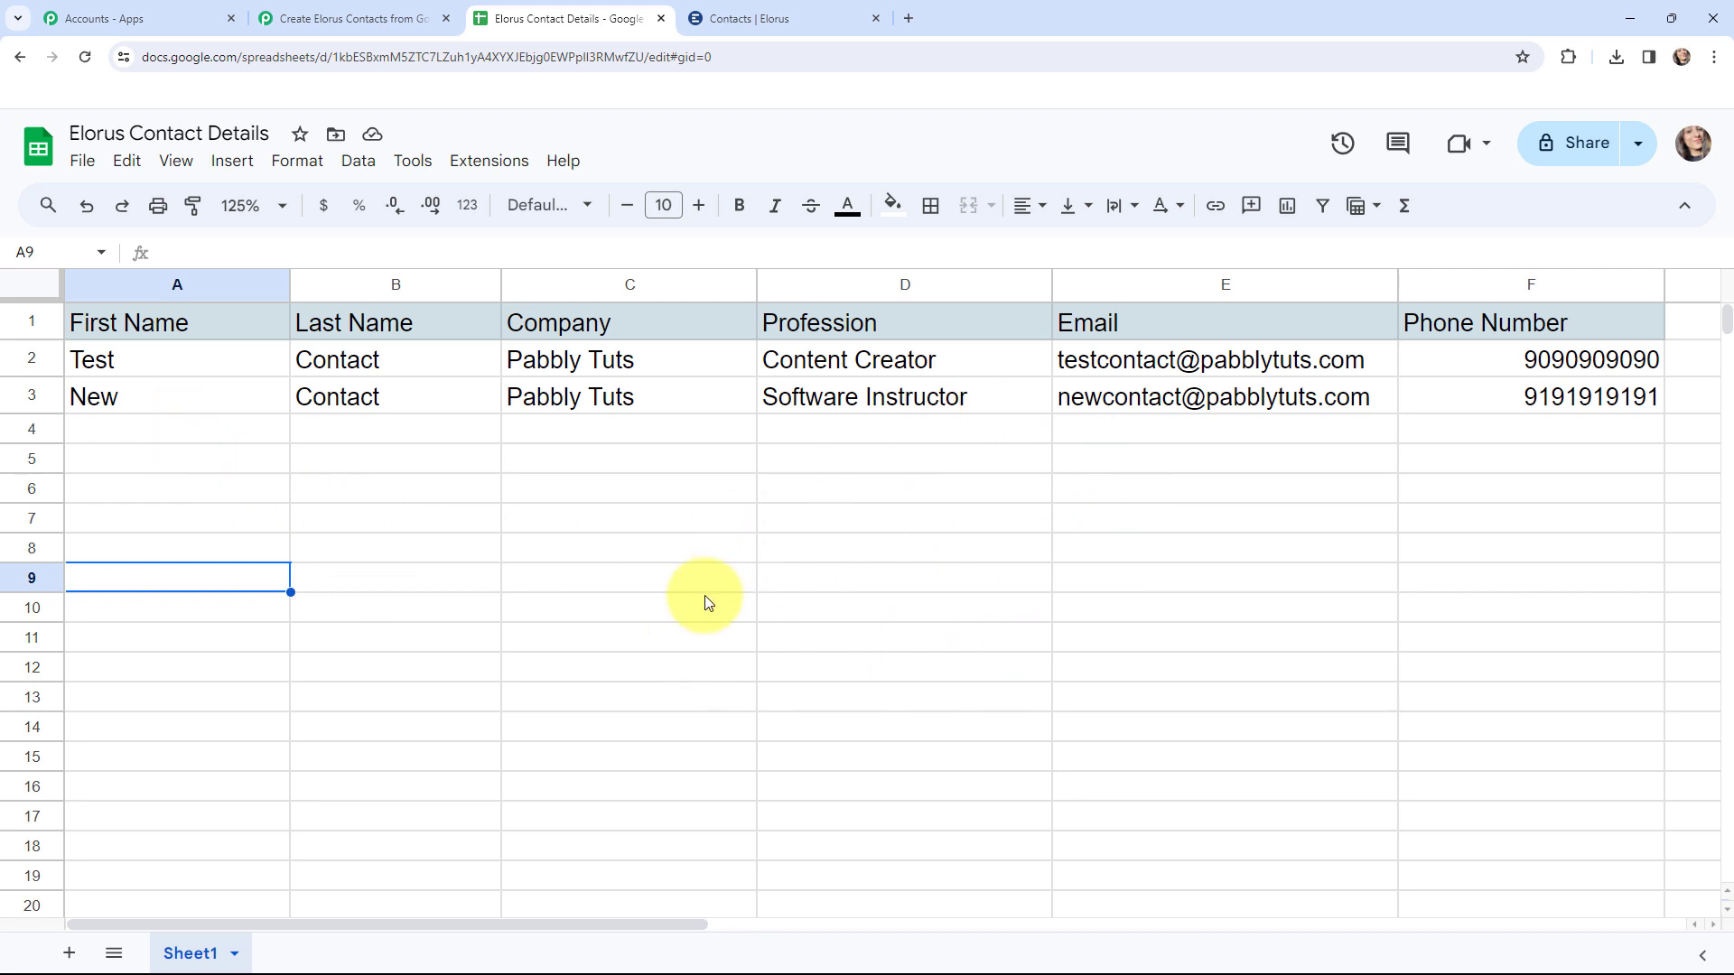
# - In the workflow, examine the trigger column, spreadsheet name and ID, sheet name and ID, and row index in the captured webhook response
pyautogui.click(289, 18)
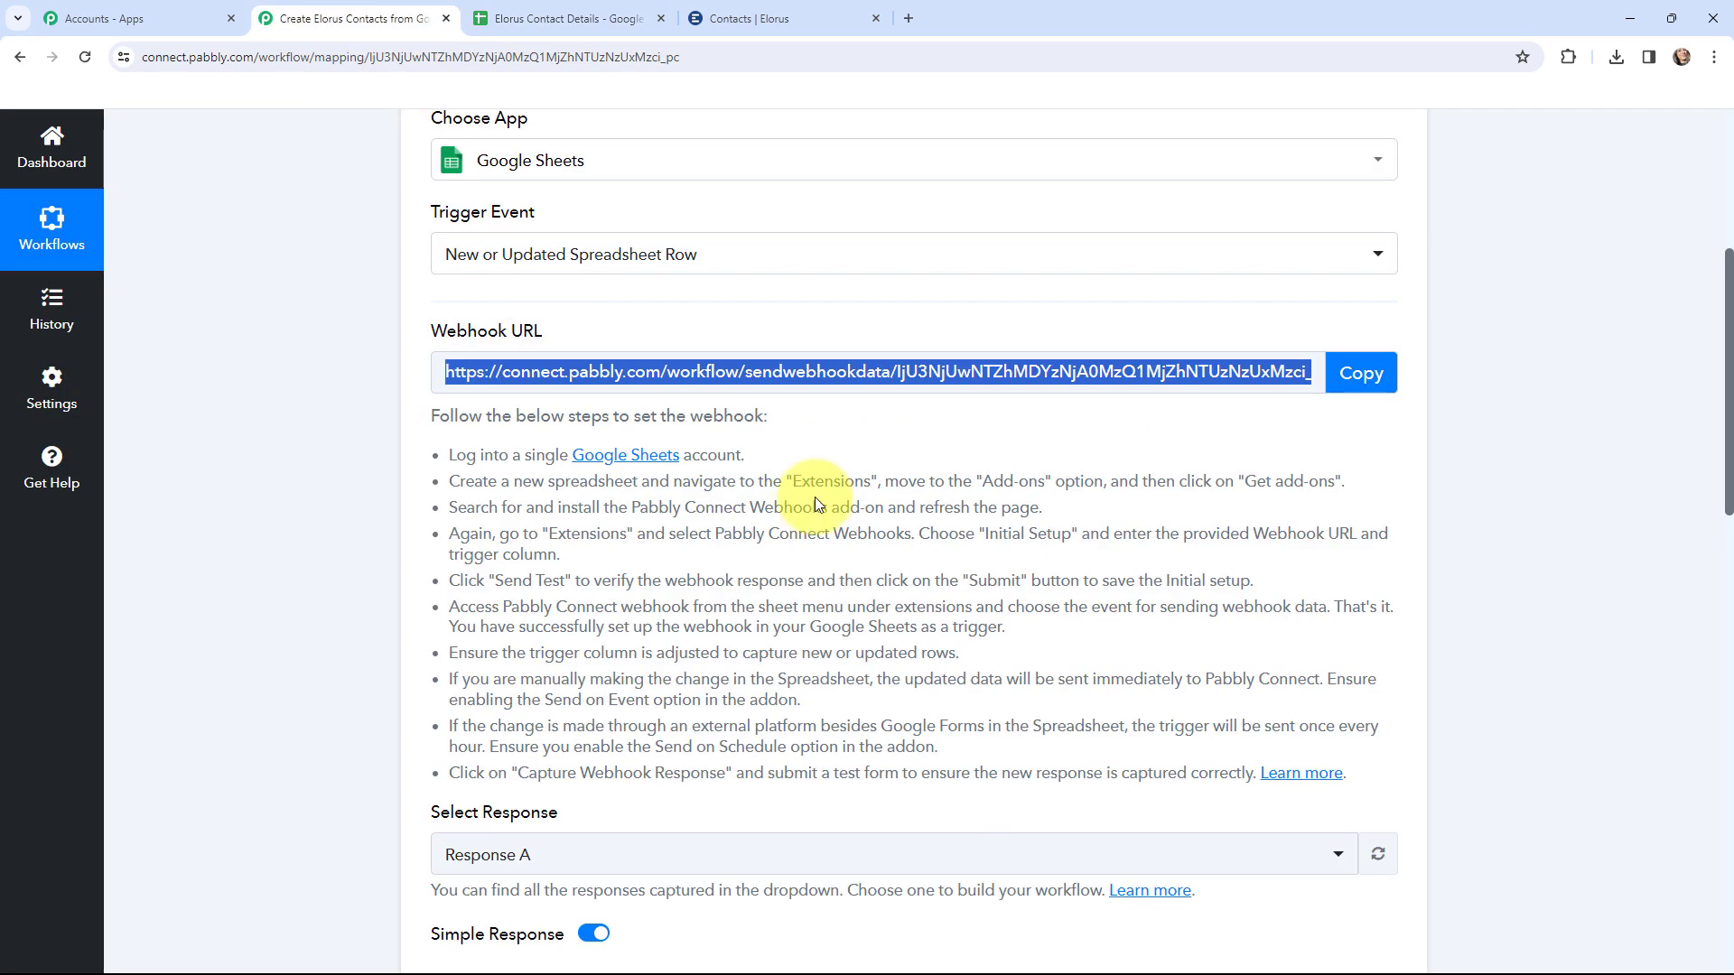
pyautogui.scroll(-5, 768, 470)
pyautogui.scroll(-2, 891, 442)
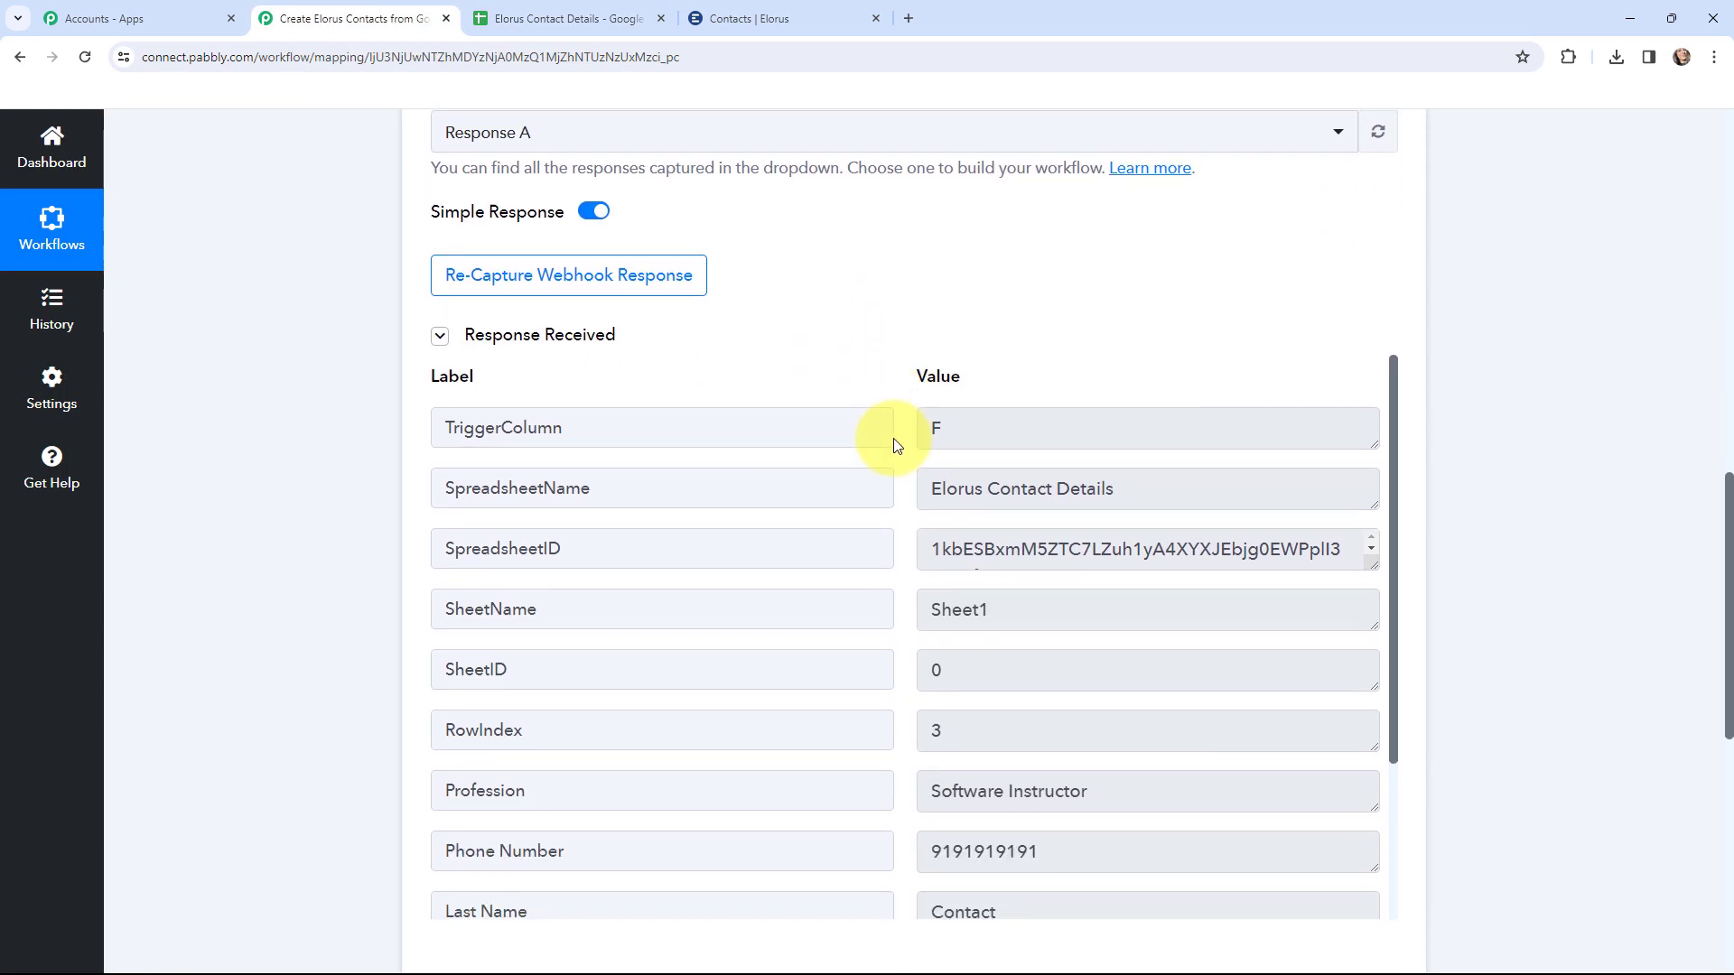
pyautogui.scroll(-1, 898, 283)
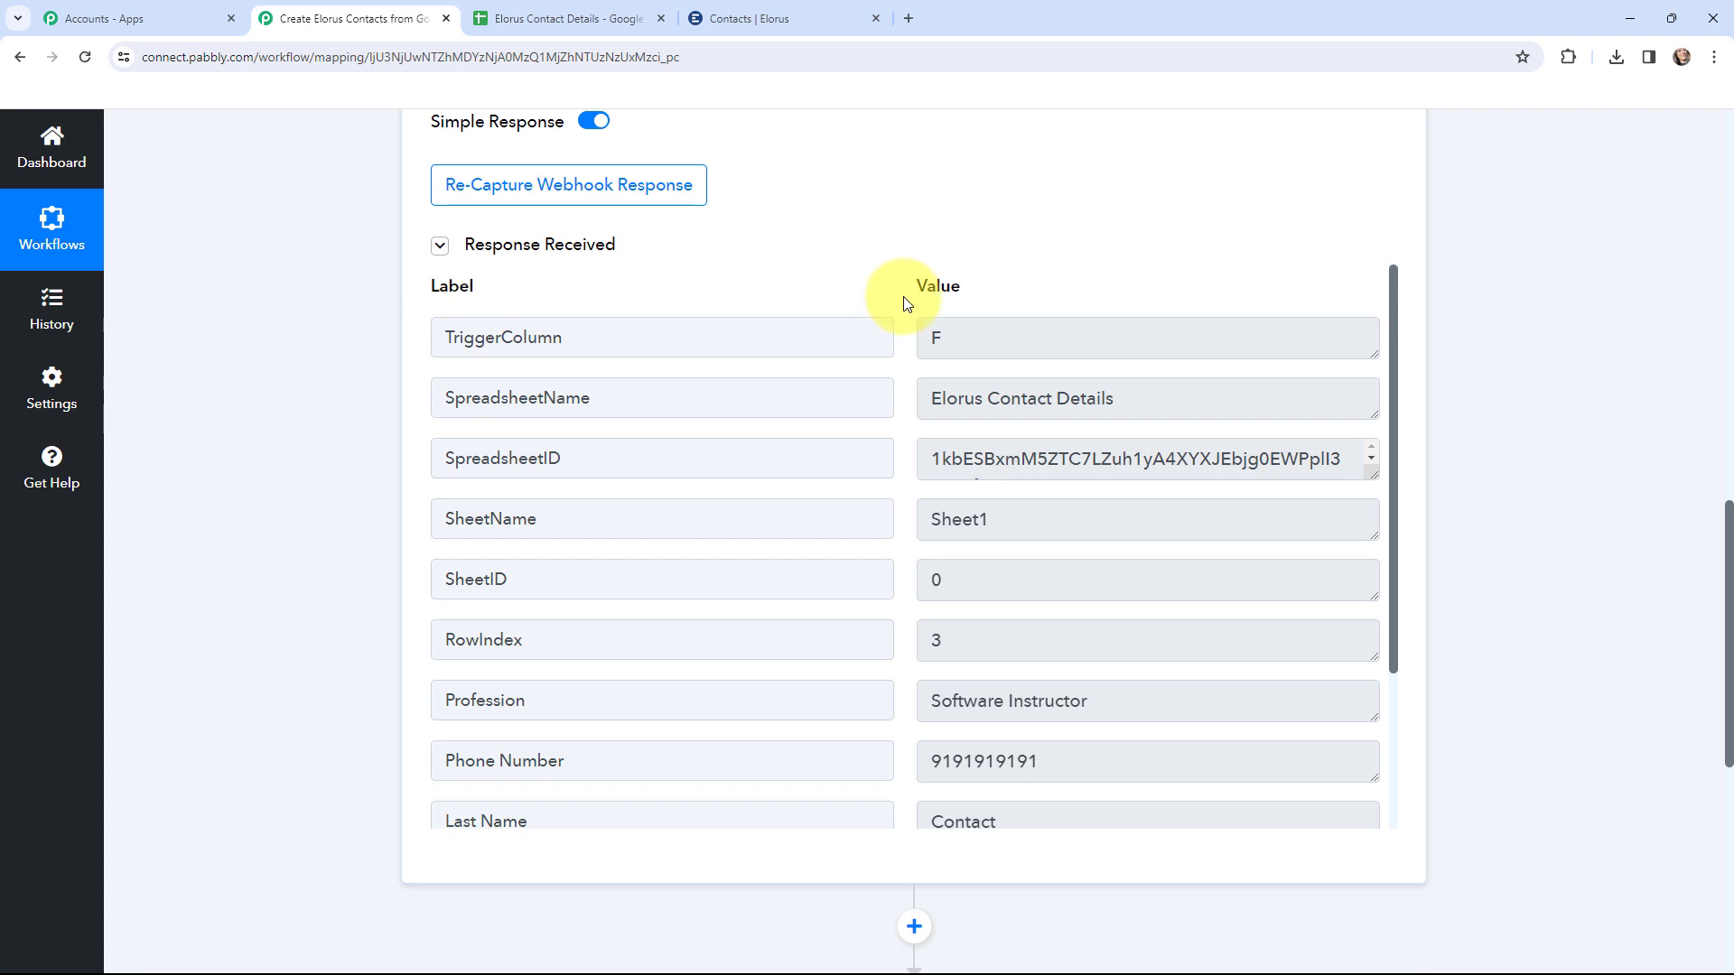
pyautogui.click(928, 338)
pyautogui.doubleClick(932, 339)
pyautogui.click(939, 398)
pyautogui.tripleClick(949, 402)
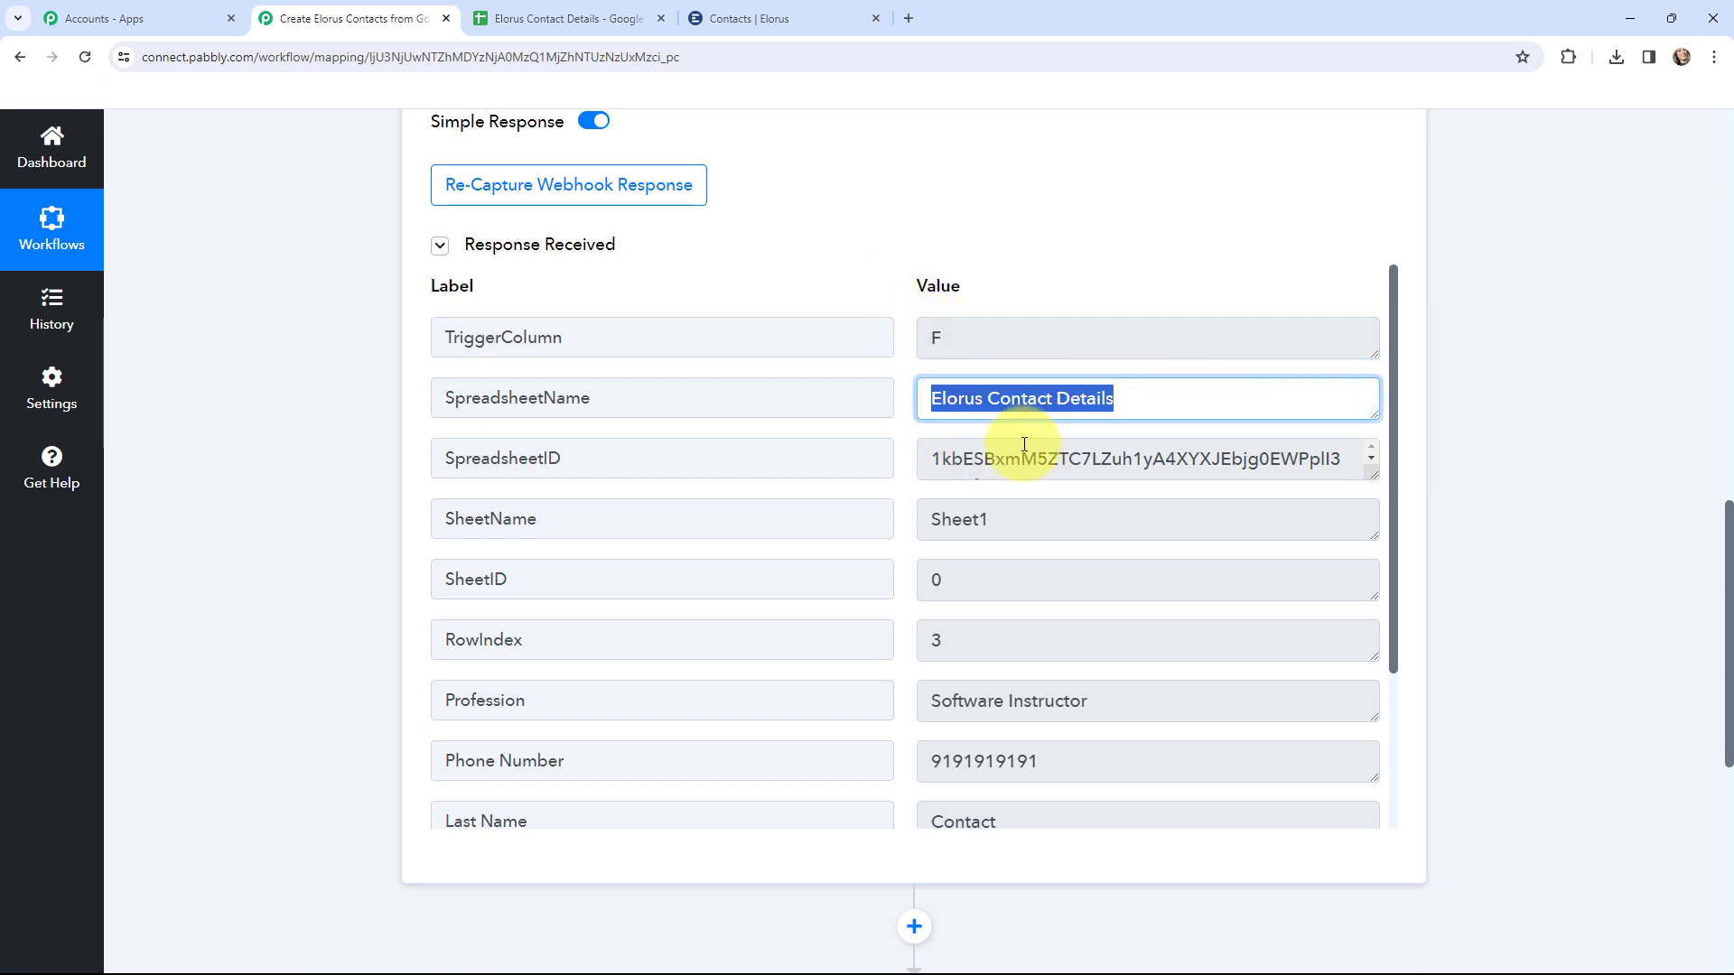
pyautogui.tripleClick(967, 460)
pyautogui.click(940, 516)
pyautogui.tripleClick(940, 516)
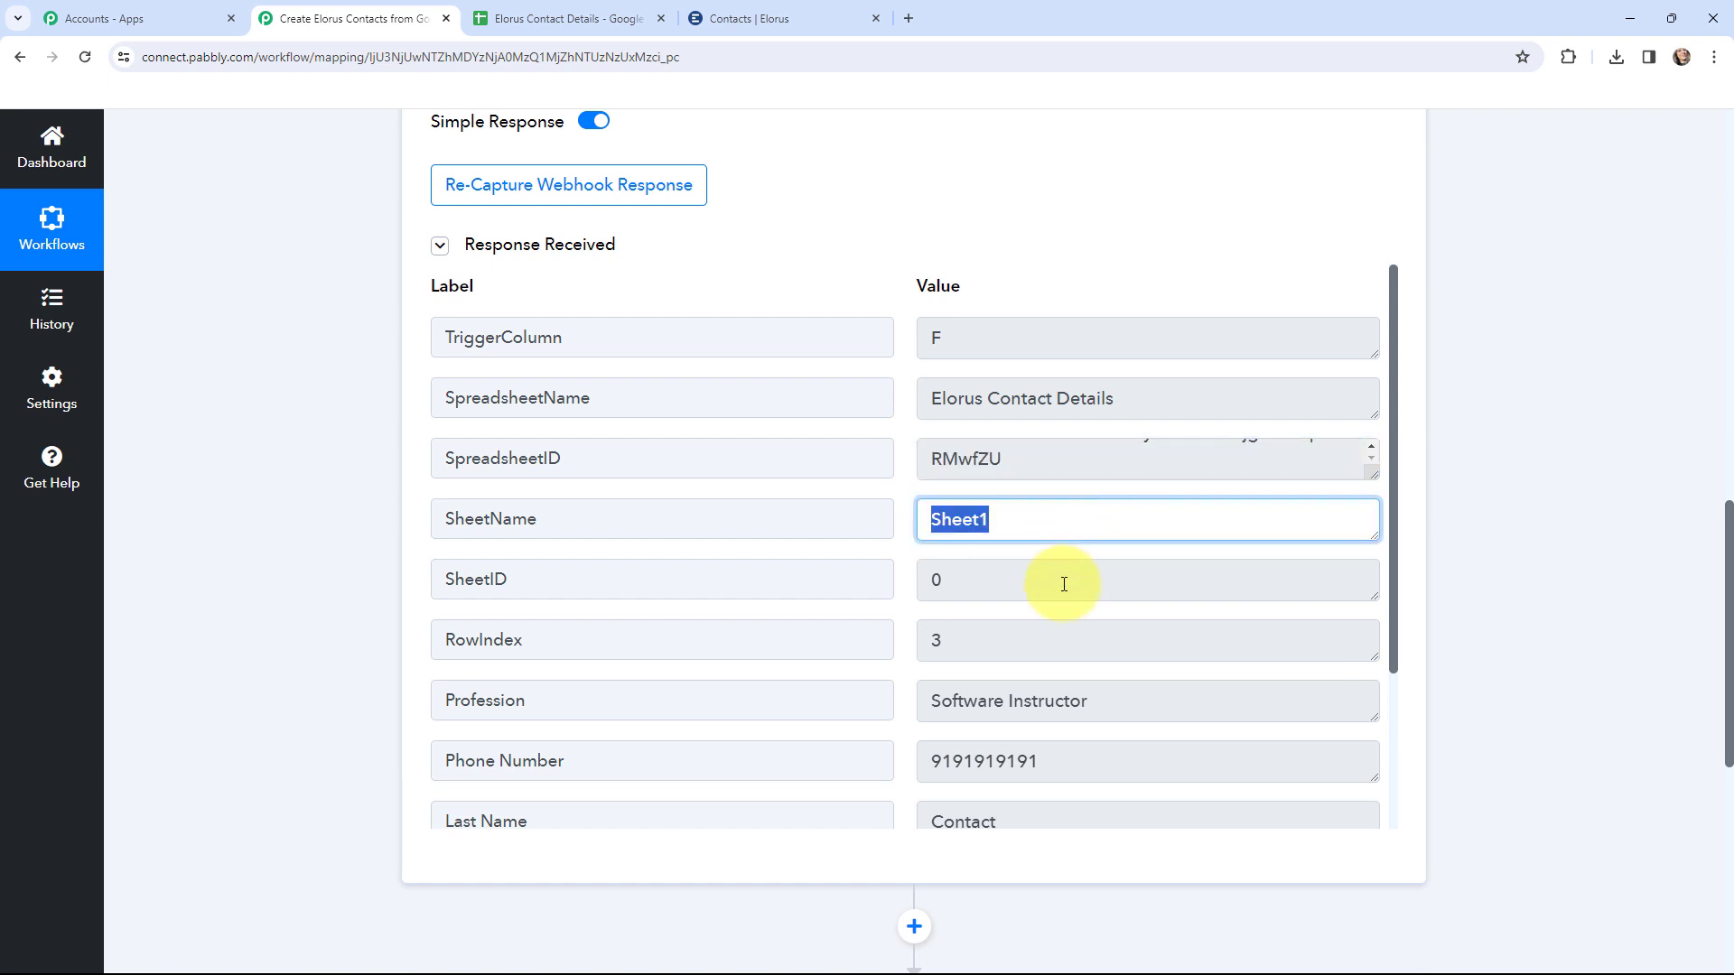
pyautogui.tripleClick(1064, 581)
pyautogui.tripleClick(921, 641)
pyautogui.click(902, 584)
# - Examine the contact's profession, phone number, last name, first name, email and company in the captured response
pyautogui.scroll(-3, 894, 465)
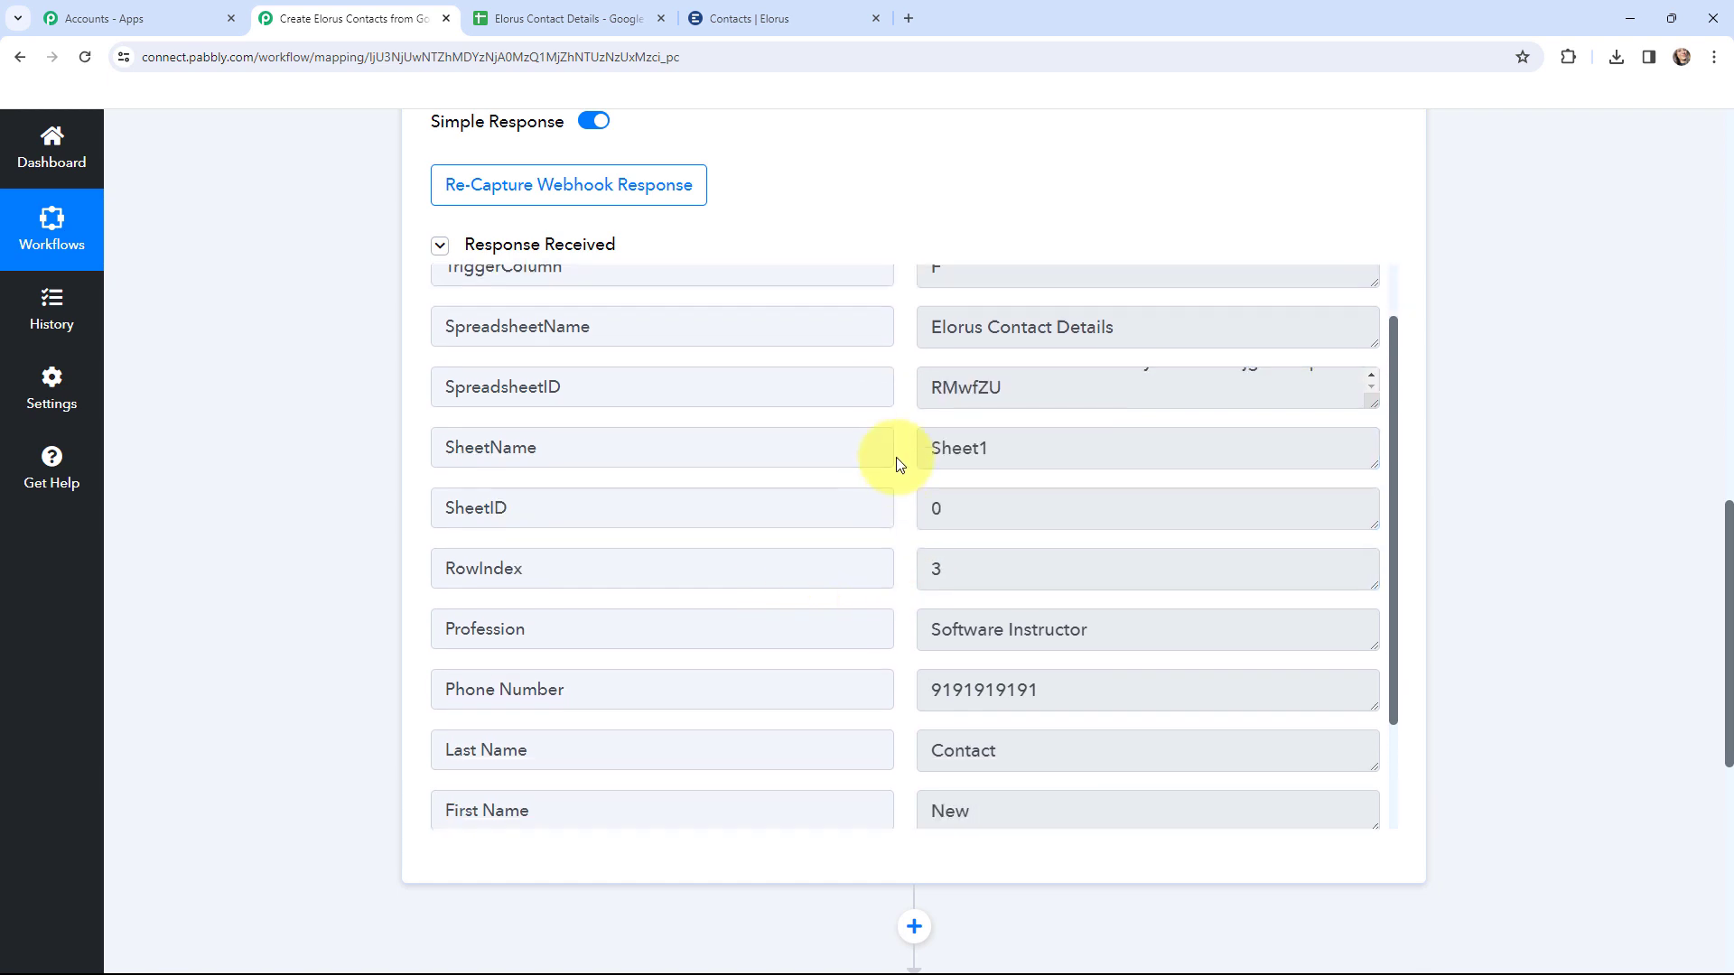
pyautogui.click(932, 500)
pyautogui.tripleClick(1145, 488)
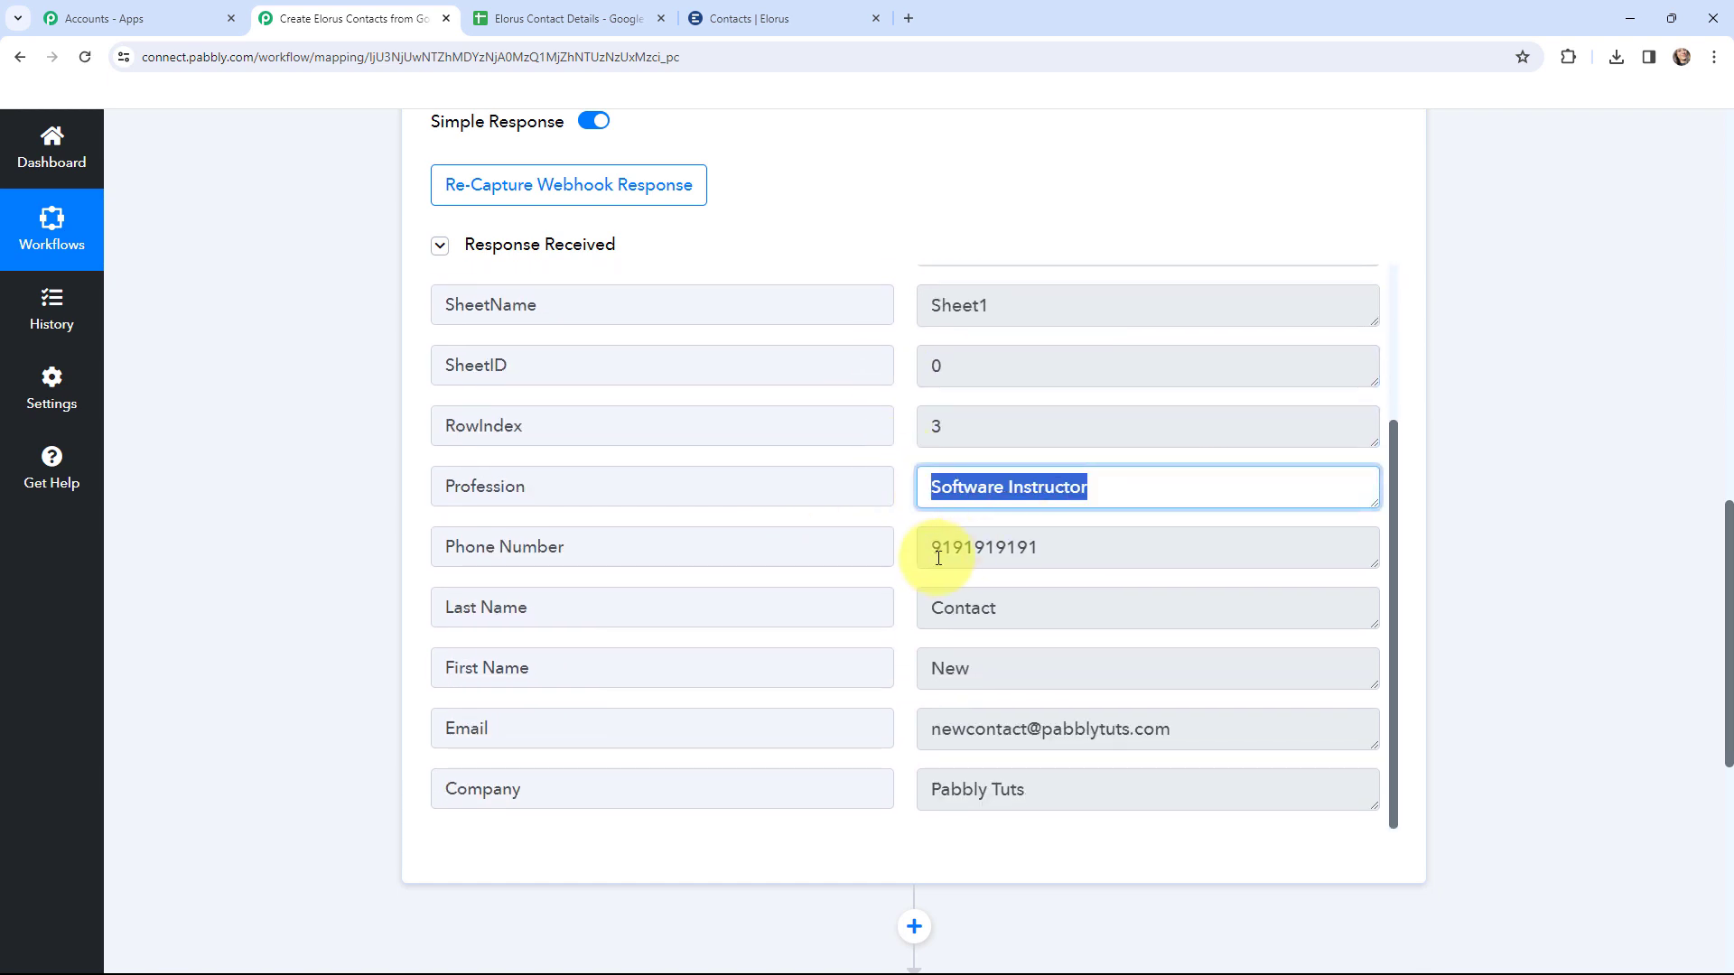
pyautogui.tripleClick(935, 557)
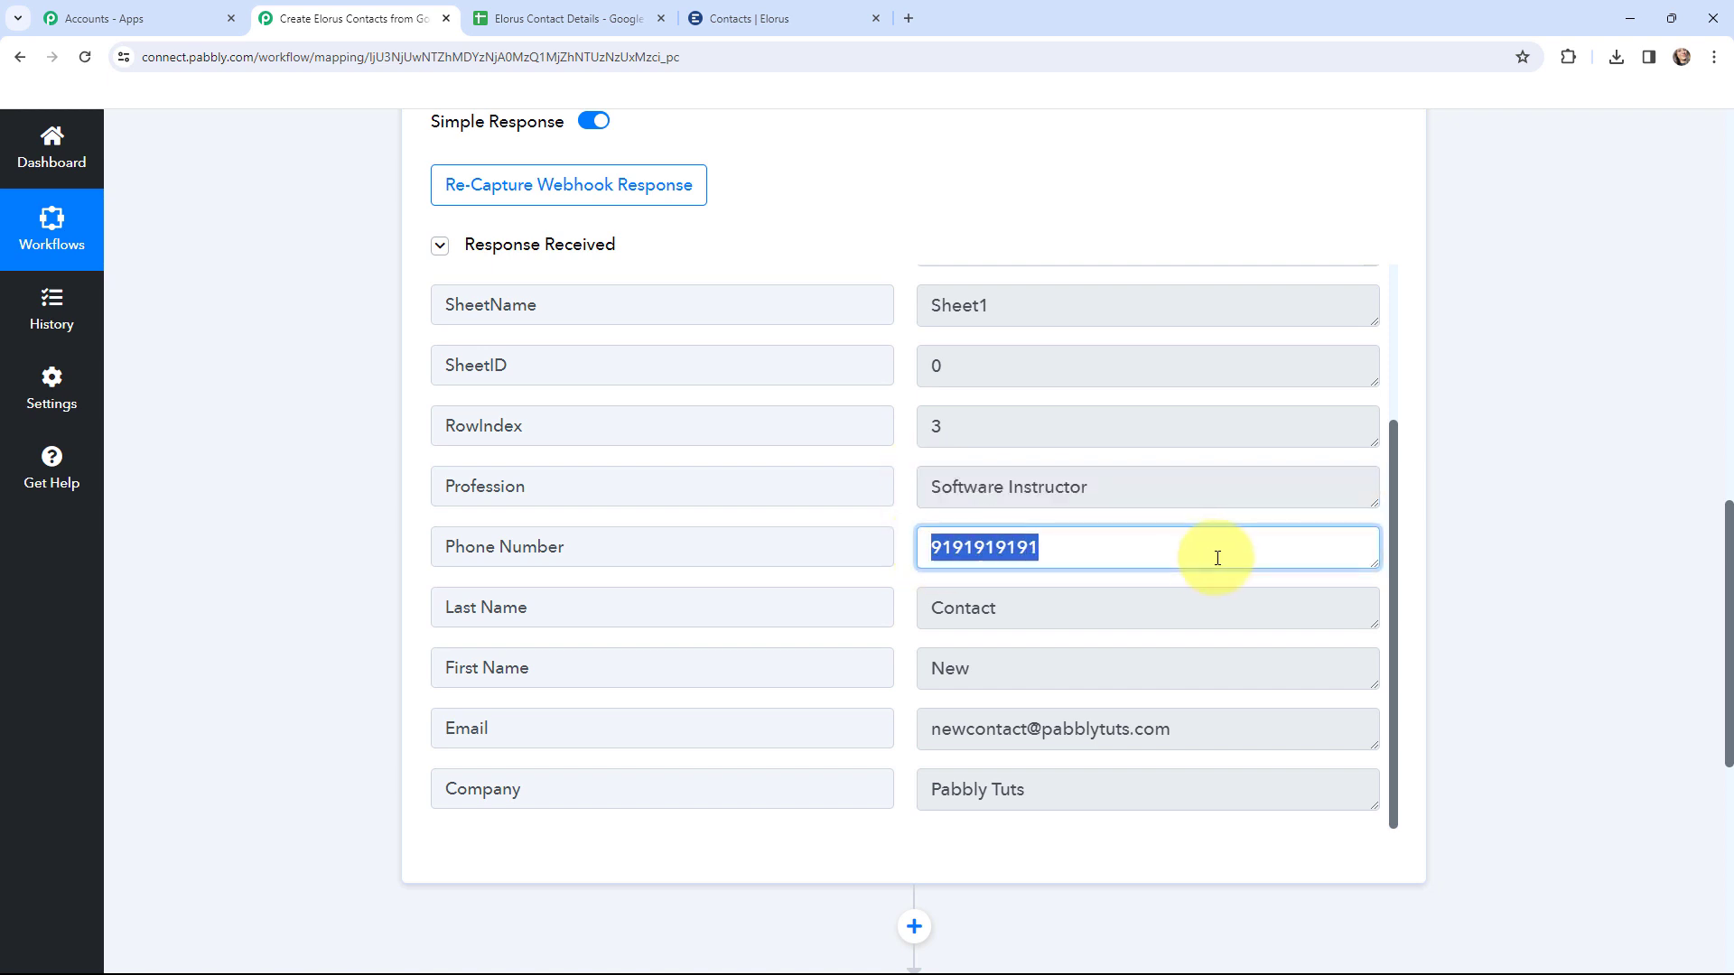
pyautogui.tripleClick(1075, 607)
pyautogui.tripleClick(1048, 679)
pyautogui.tripleClick(941, 720)
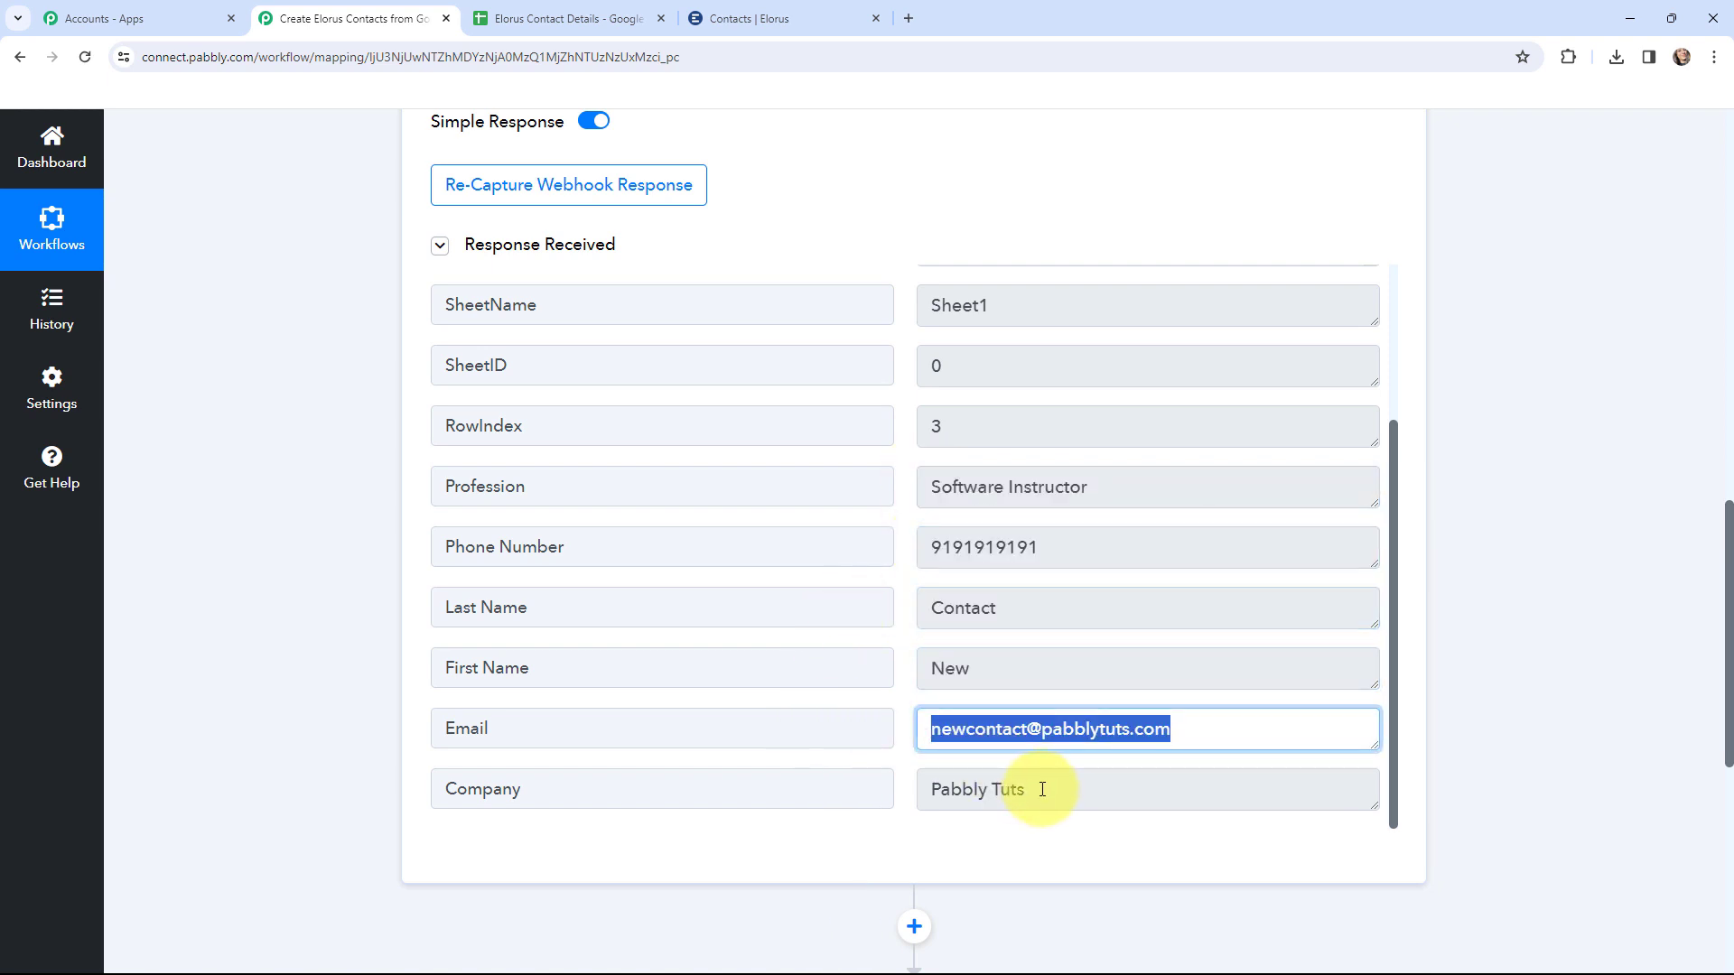
pyautogui.tripleClick(1037, 789)
pyautogui.click(290, 471)
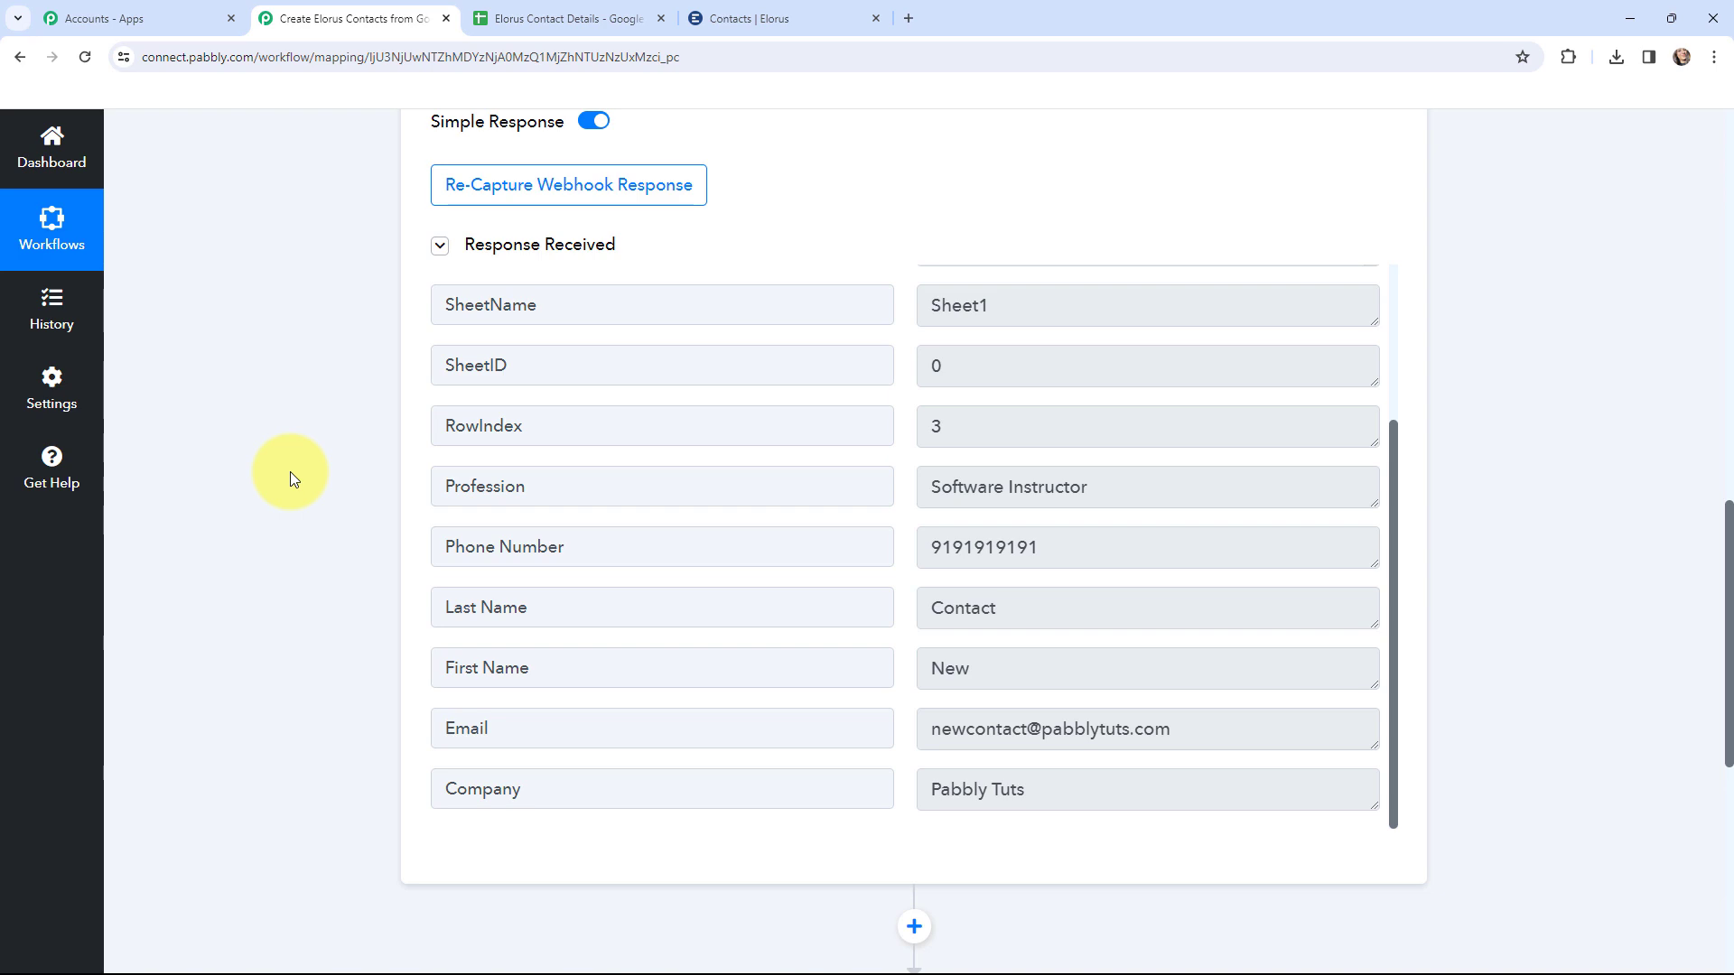
pyautogui.scroll(15, 290, 471)
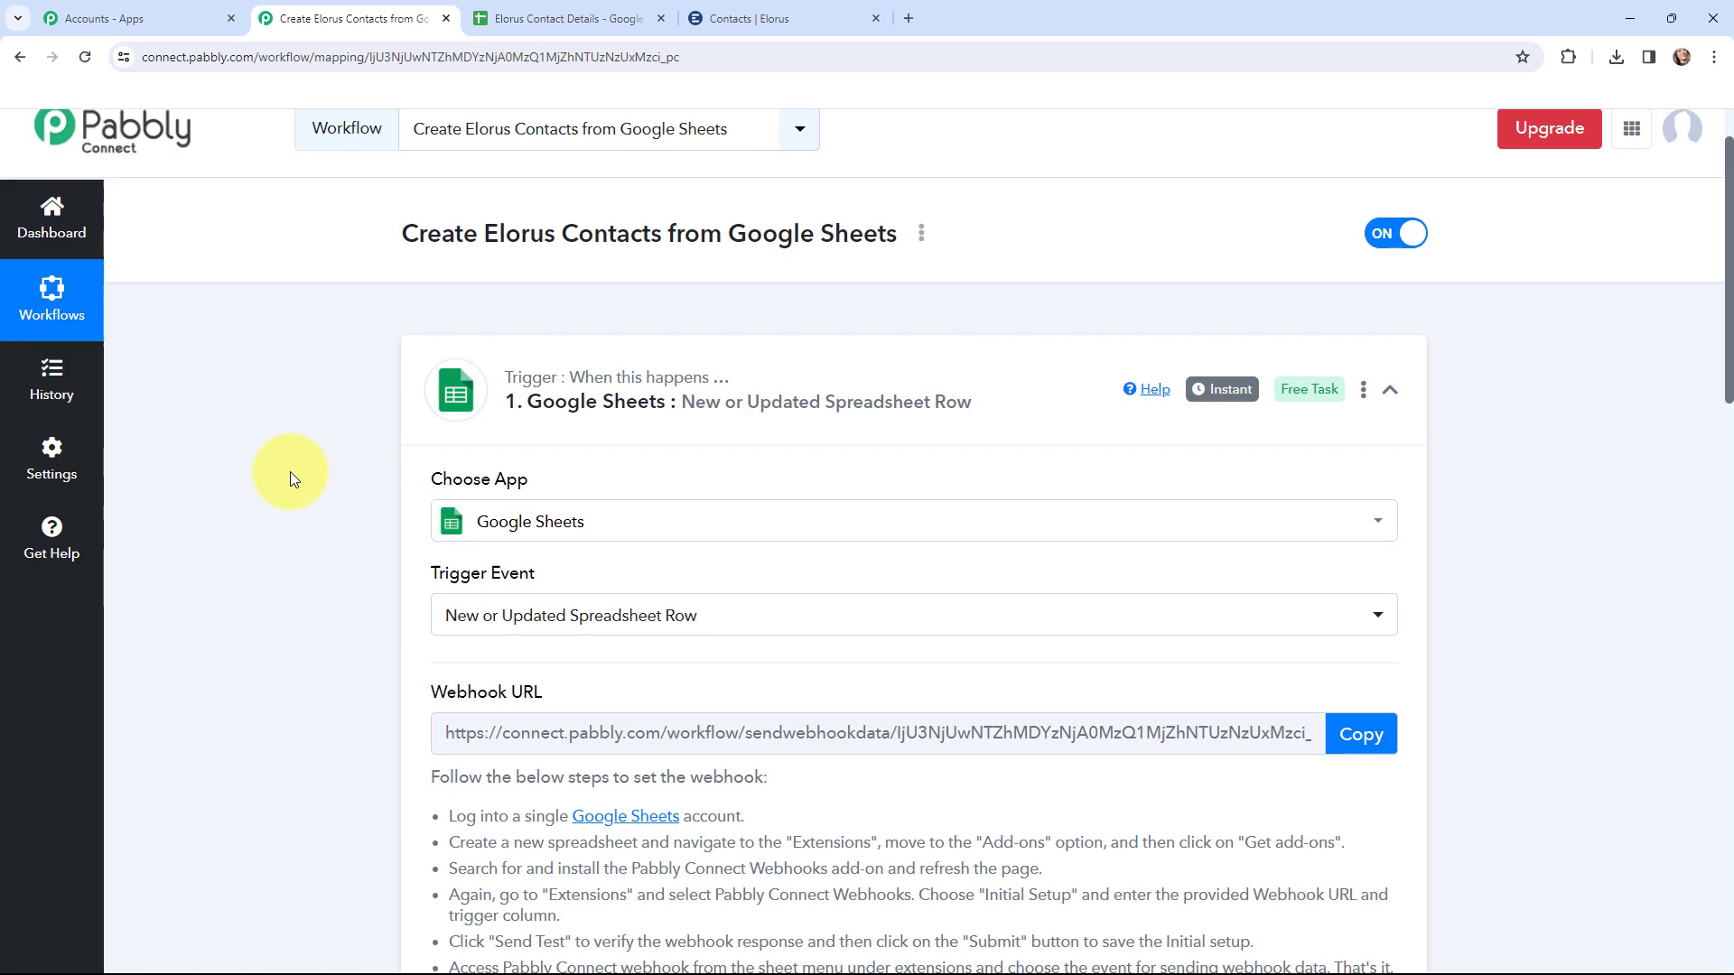
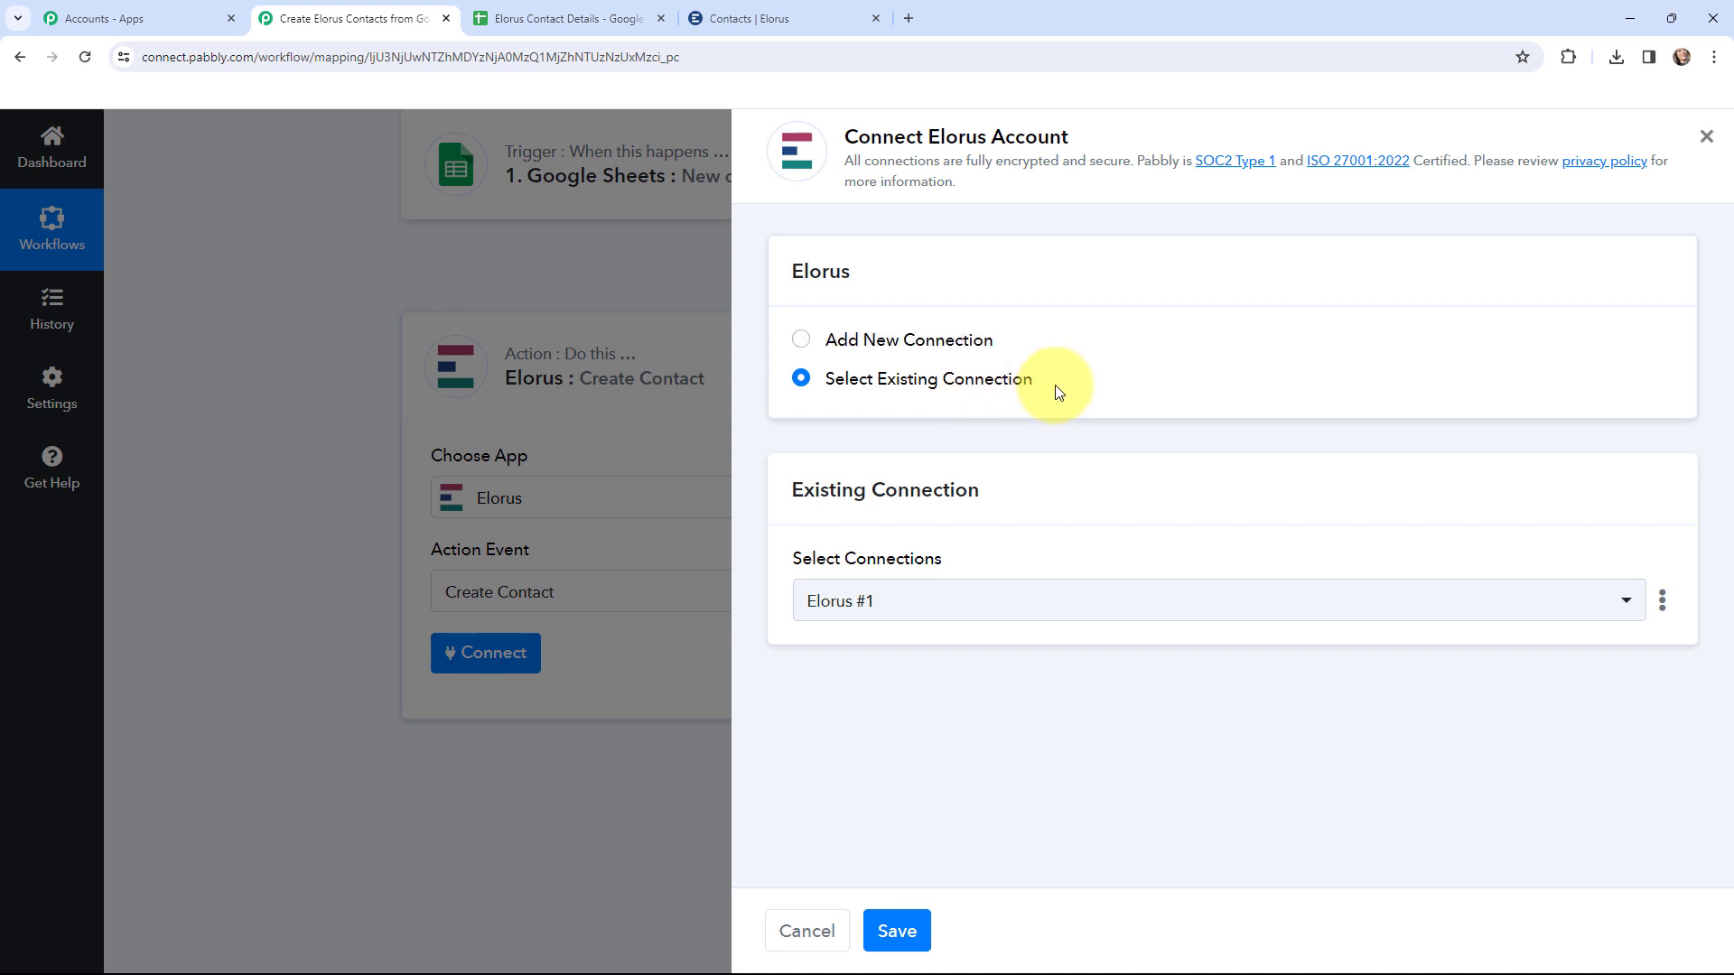
# - Choose to add a new Elorus connection and fill its Authorization with the prefix Token followed by a space
pyautogui.click(801, 341)
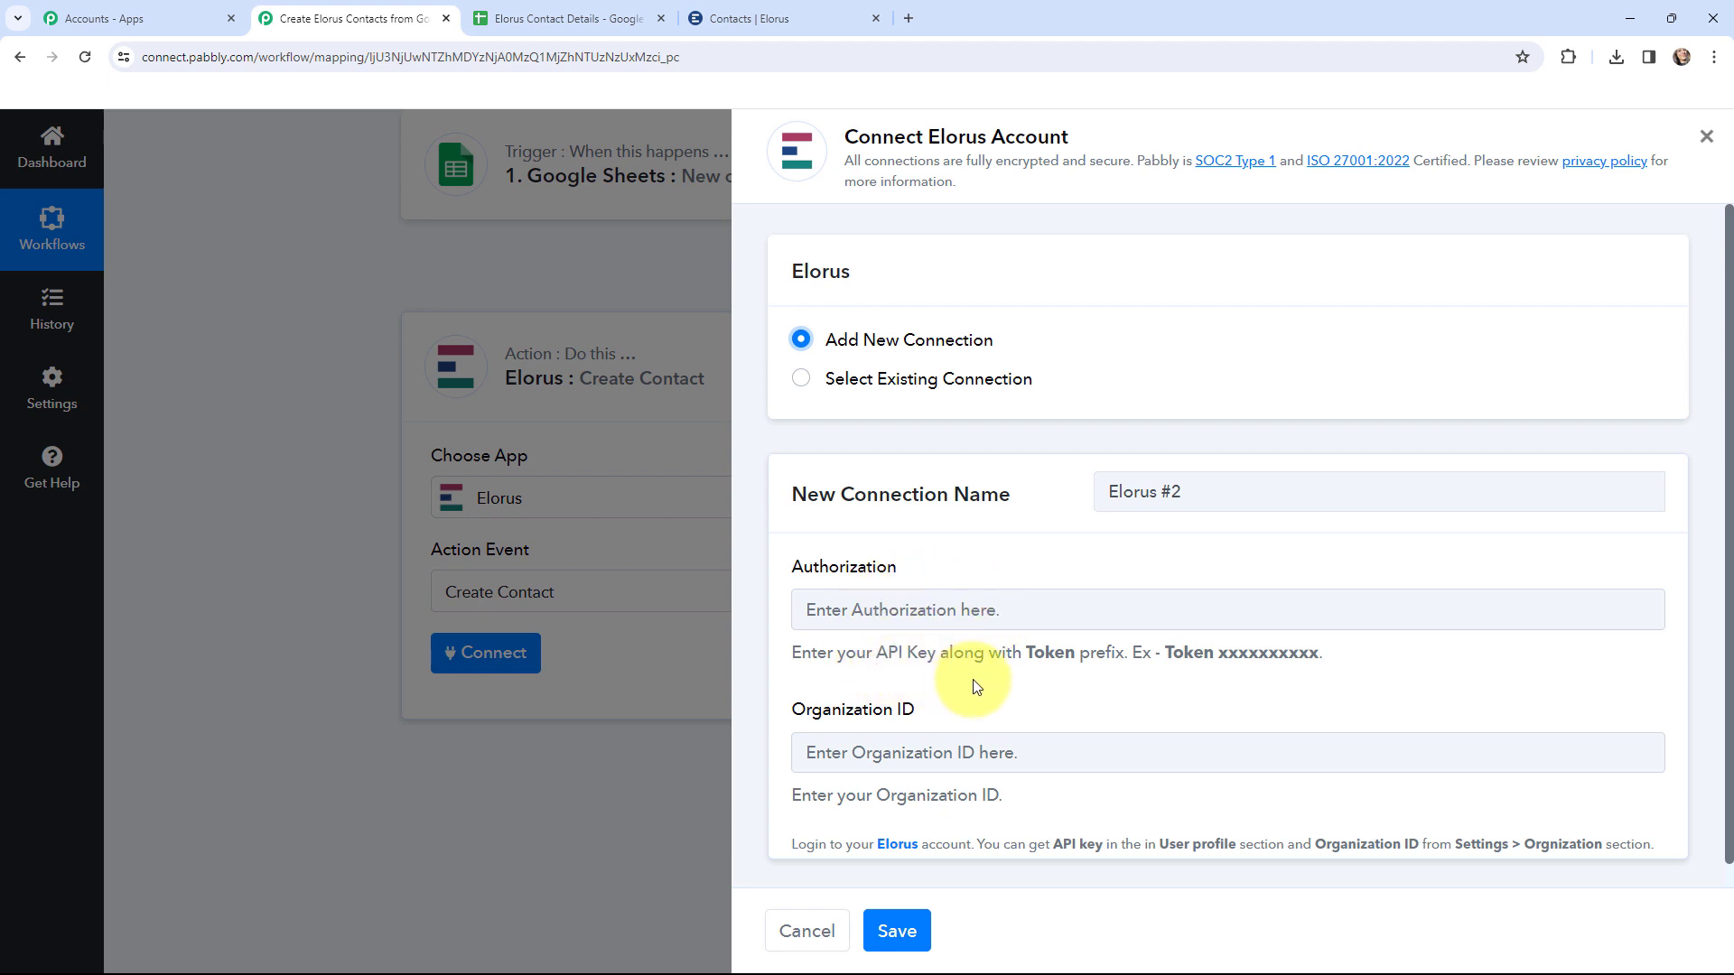
pyautogui.moveTo(1029, 651); pyautogui.dragTo(1074, 653)
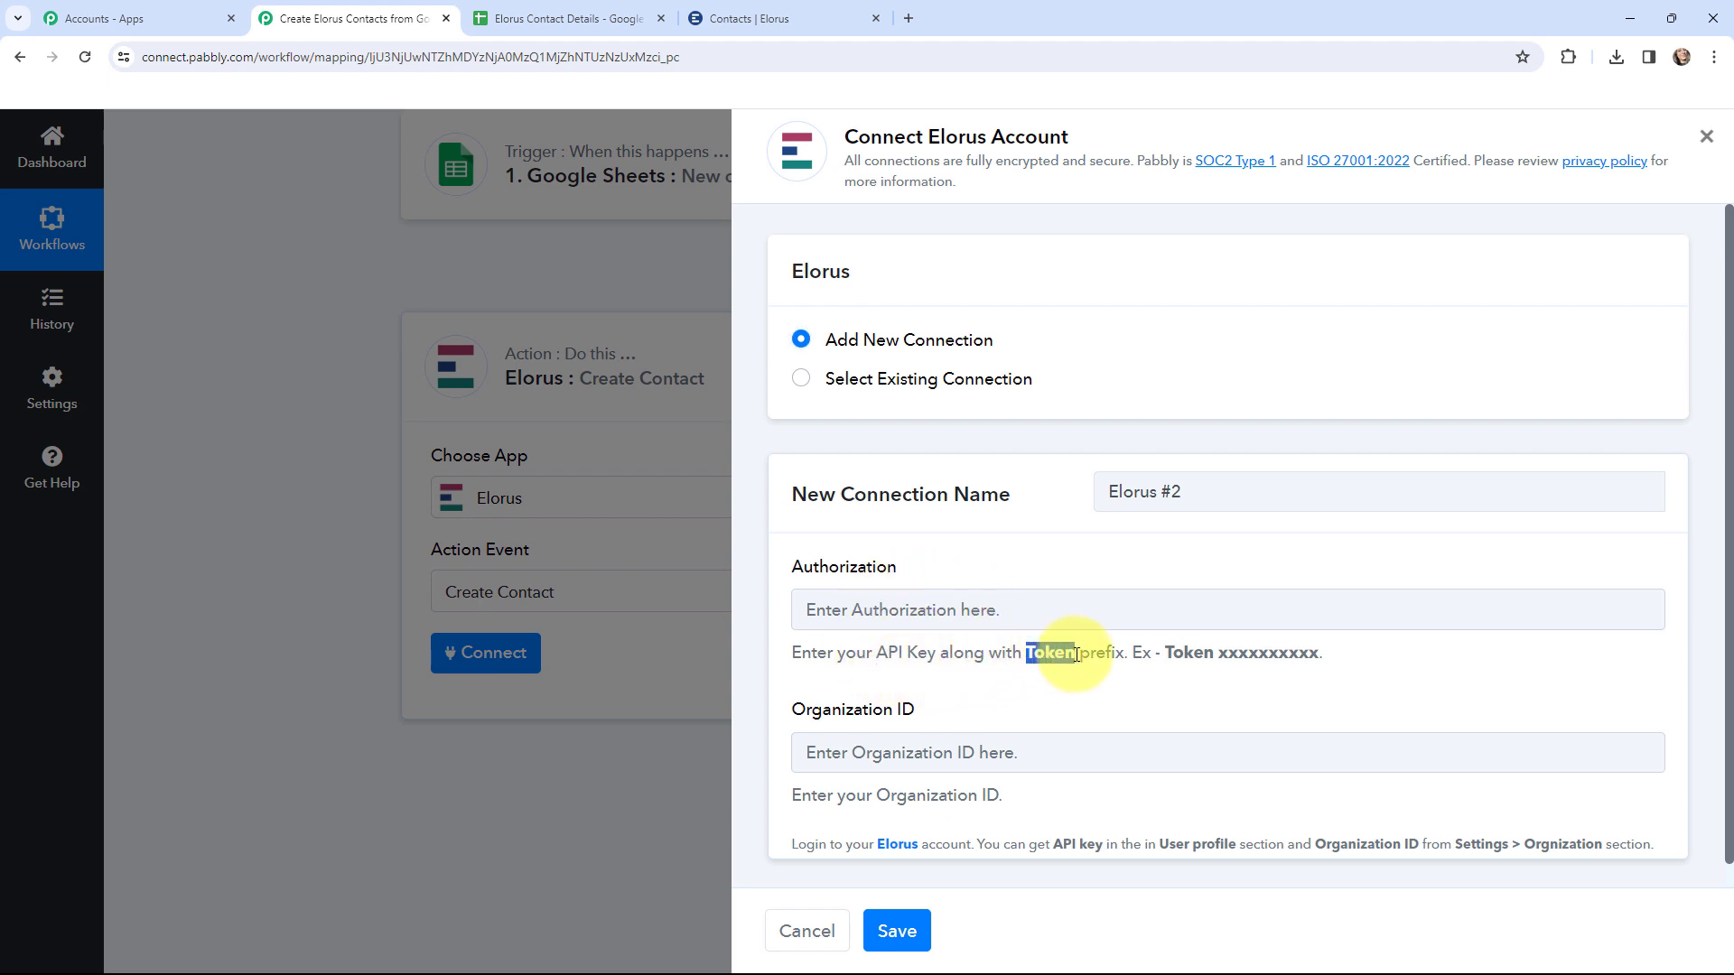
pyautogui.click(1074, 653)
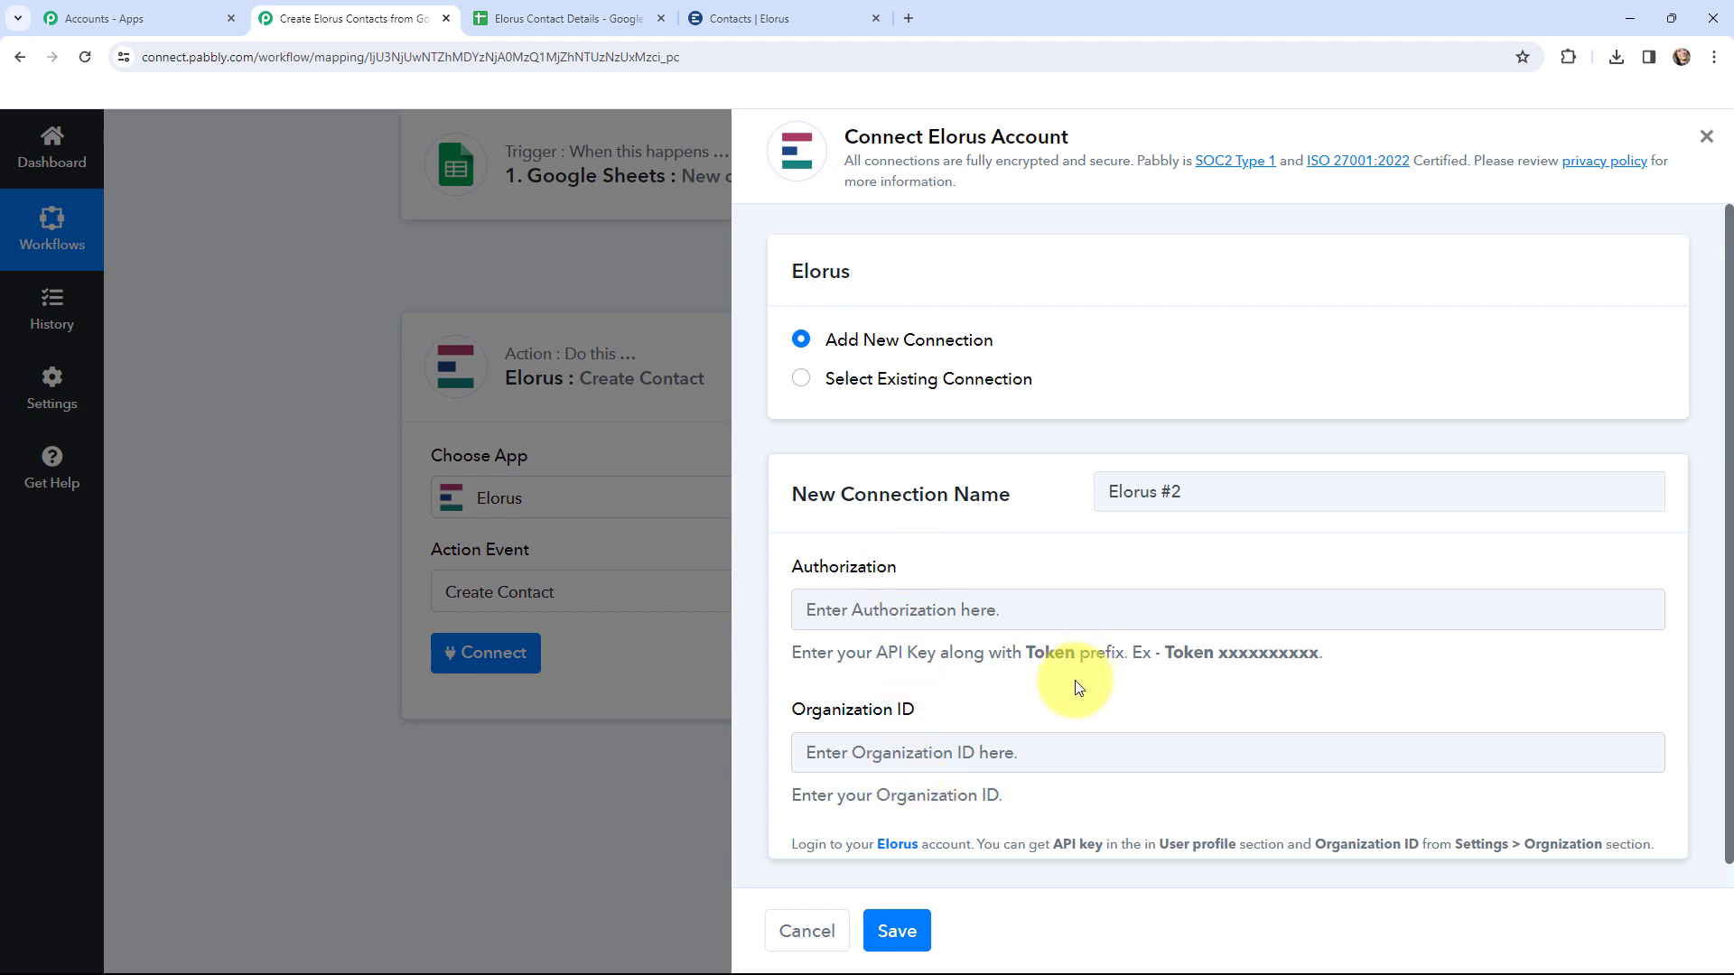
pyautogui.moveTo(1024, 651); pyautogui.dragTo(1077, 651)
pyautogui.hotkey('ctrl', 'c')
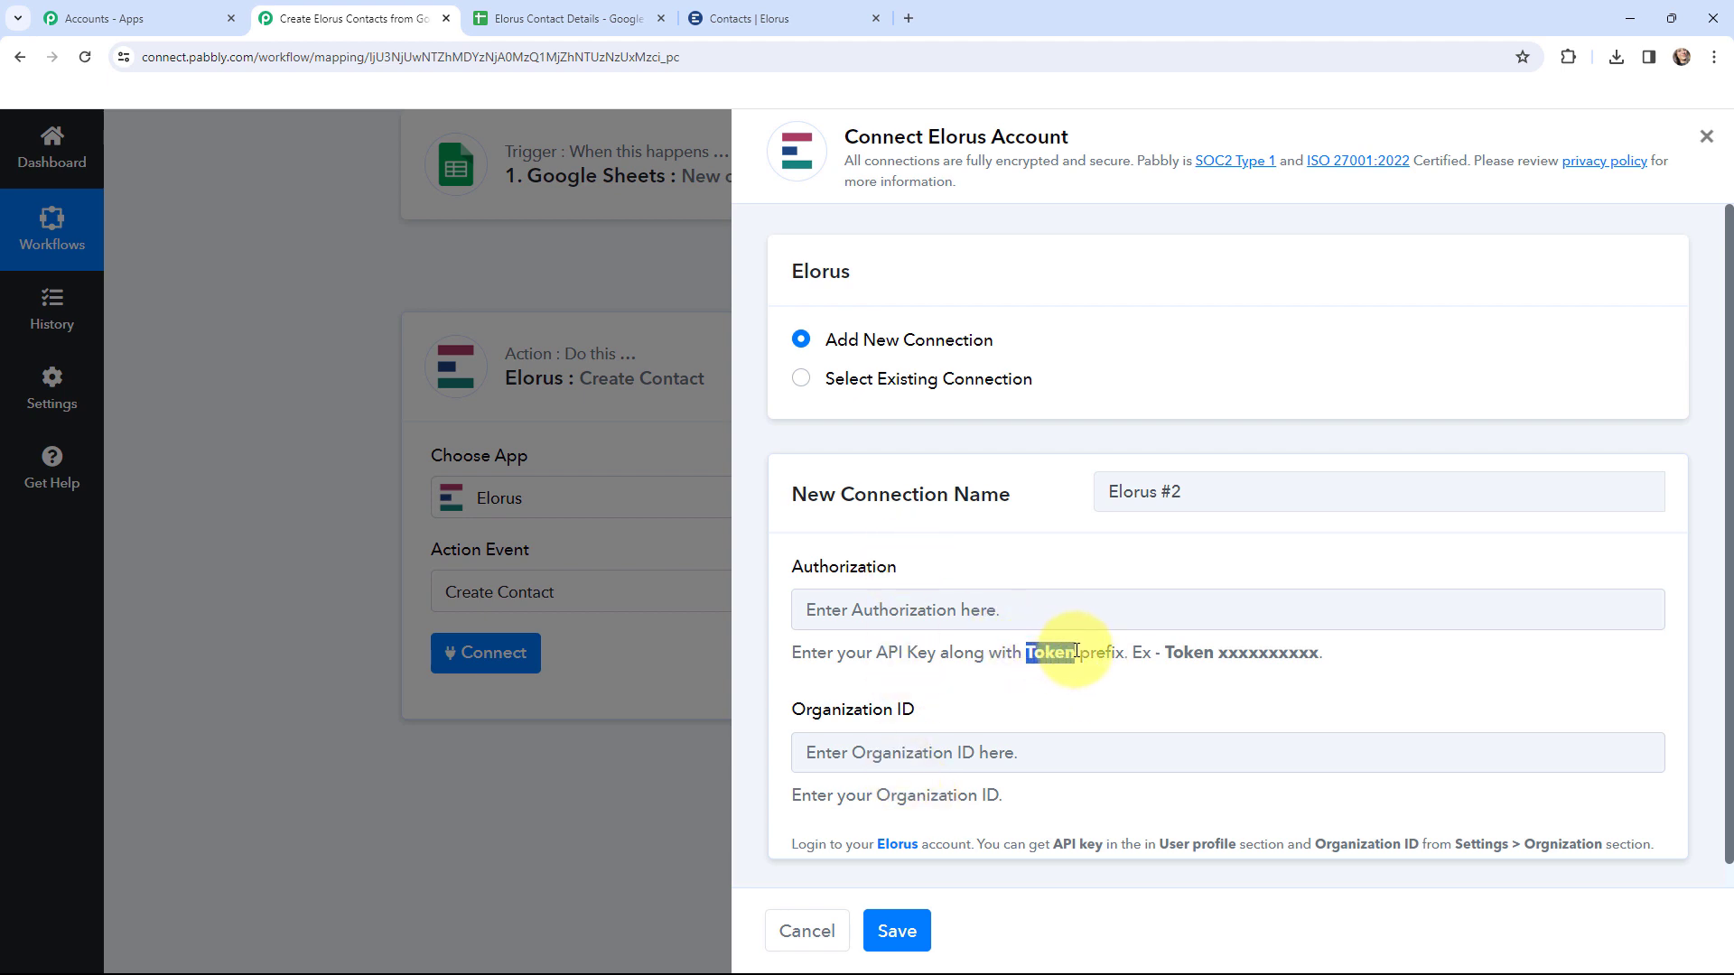
pyautogui.click(847, 610)
pyautogui.hotkey('ctrl', 'v')
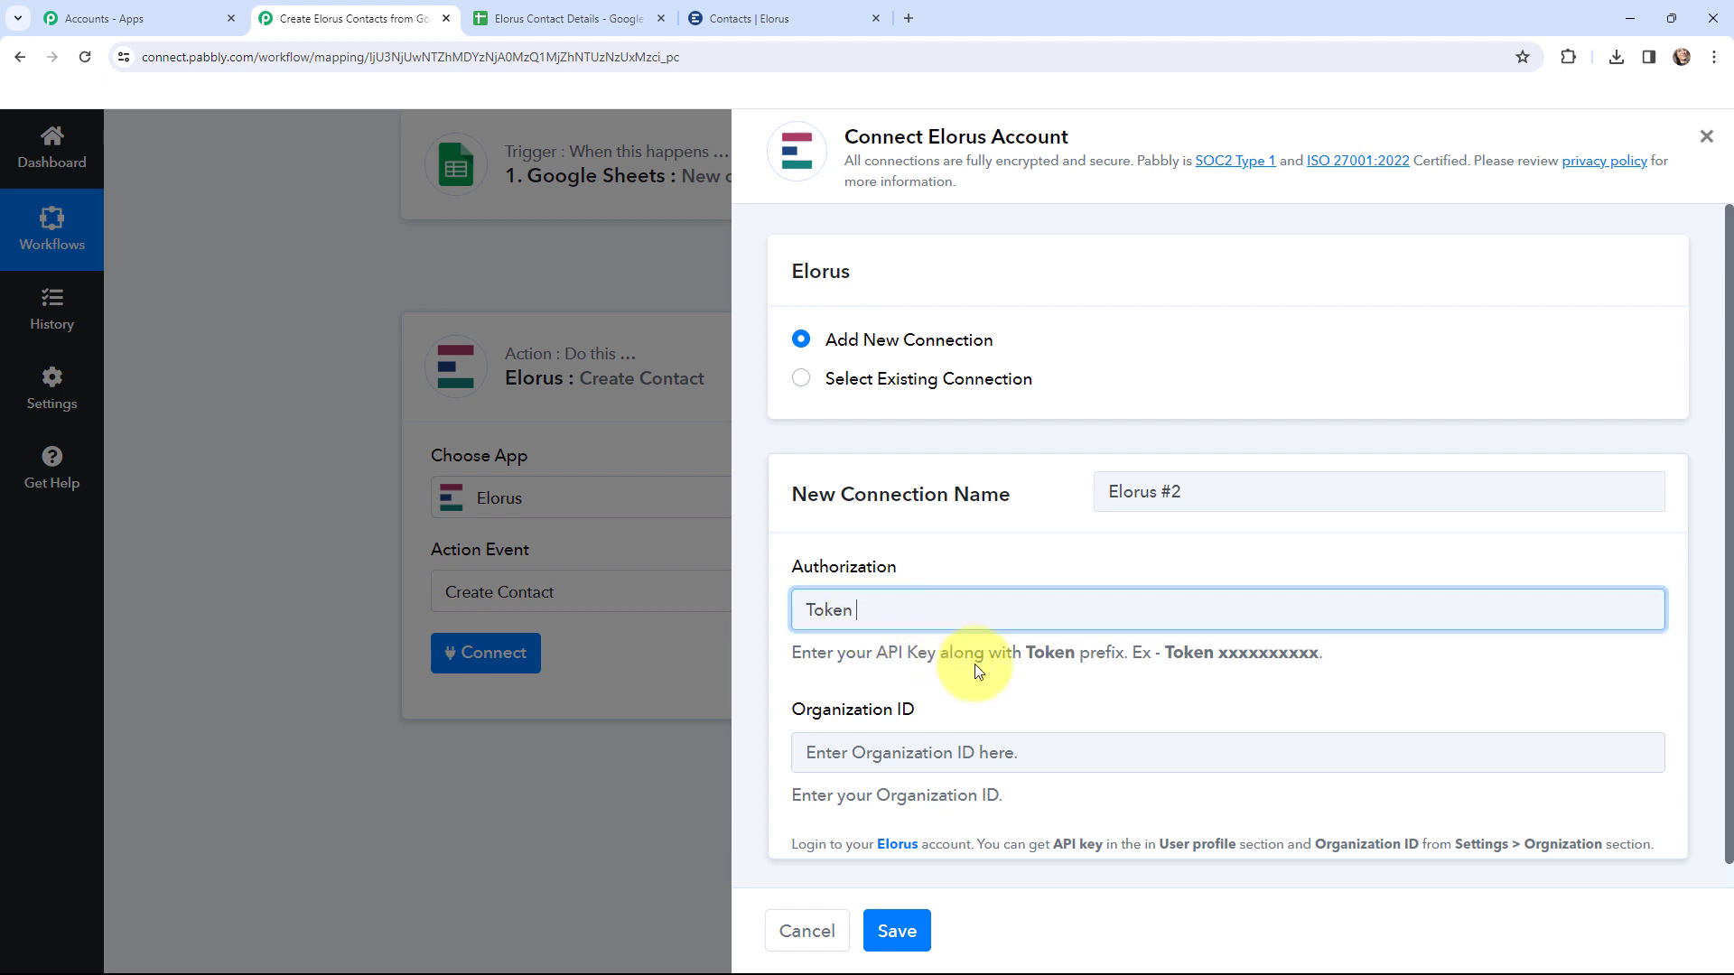
# - Copy the API key from the user profile in Elorus and return to the connection form in Pabbly Connect
pyautogui.click(763, 13)
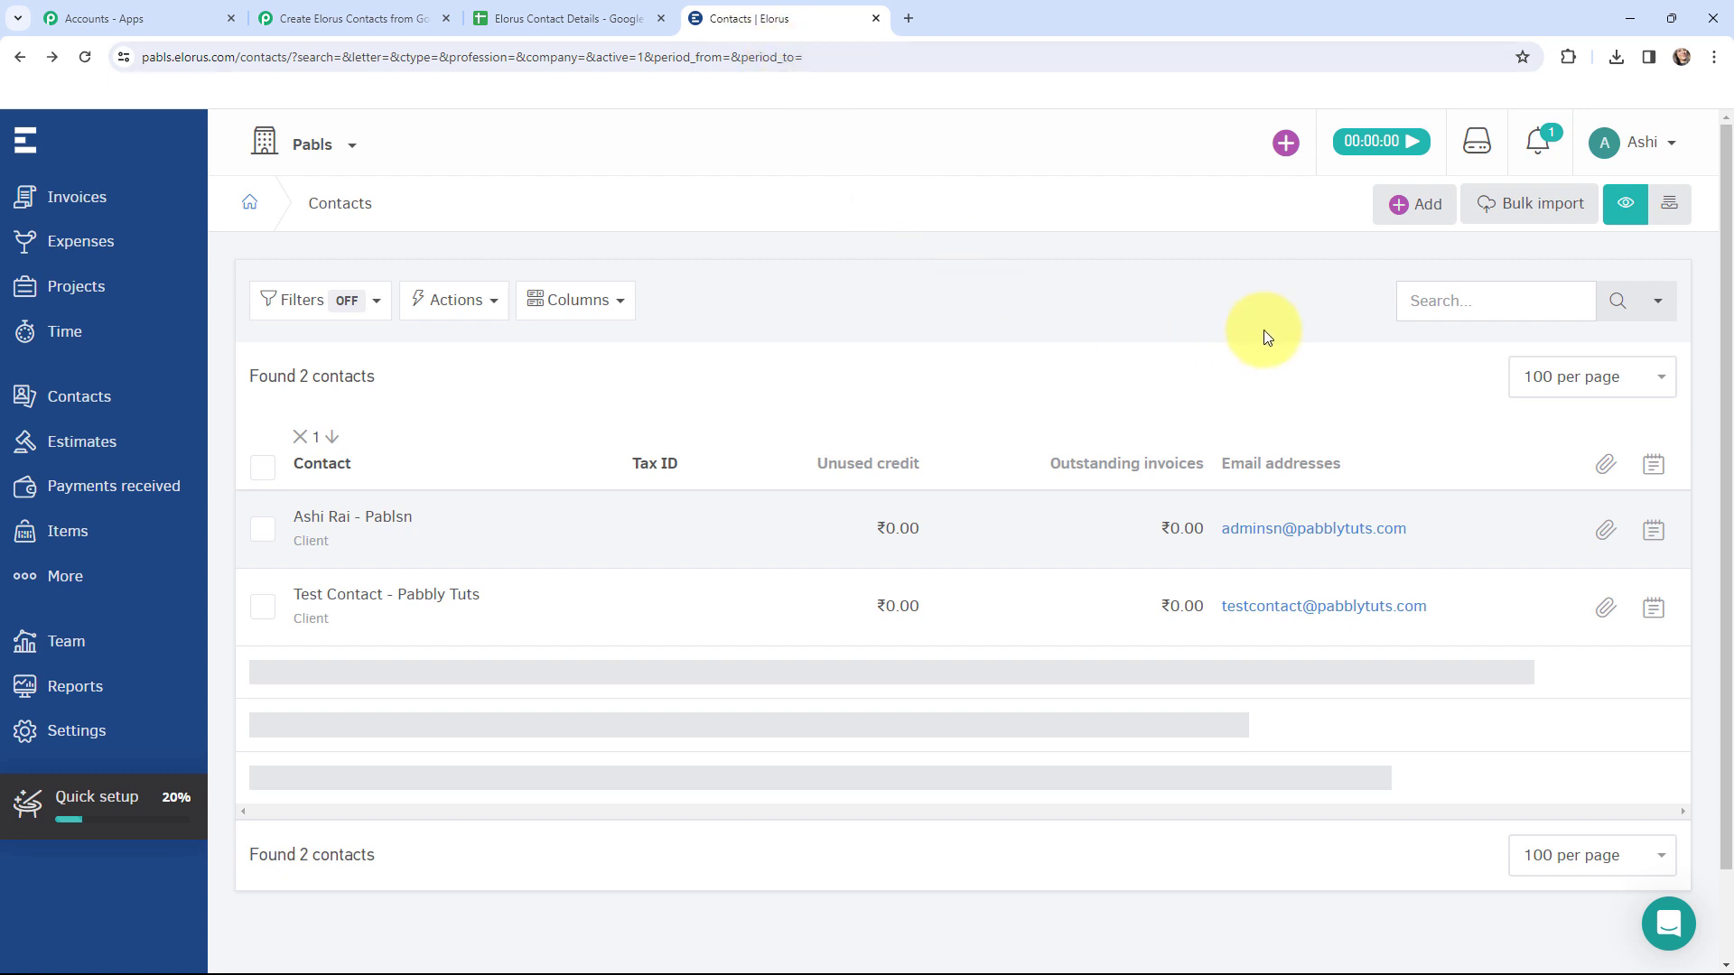
pyautogui.click(1658, 142)
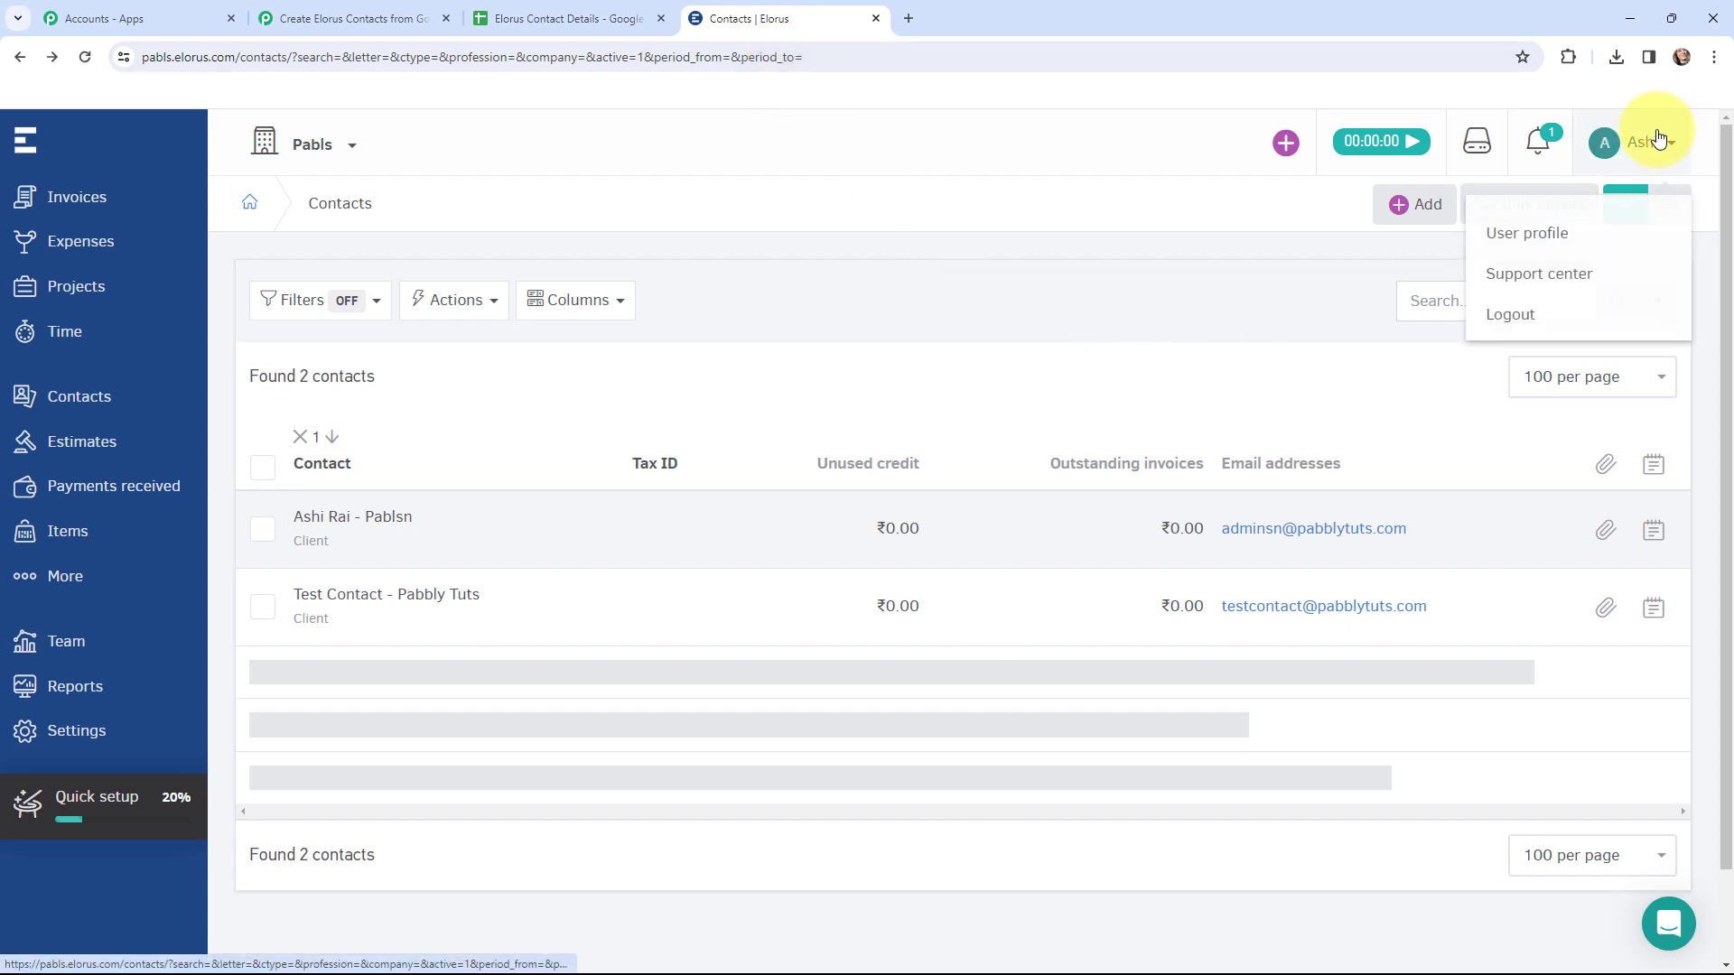
pyautogui.click(1528, 237)
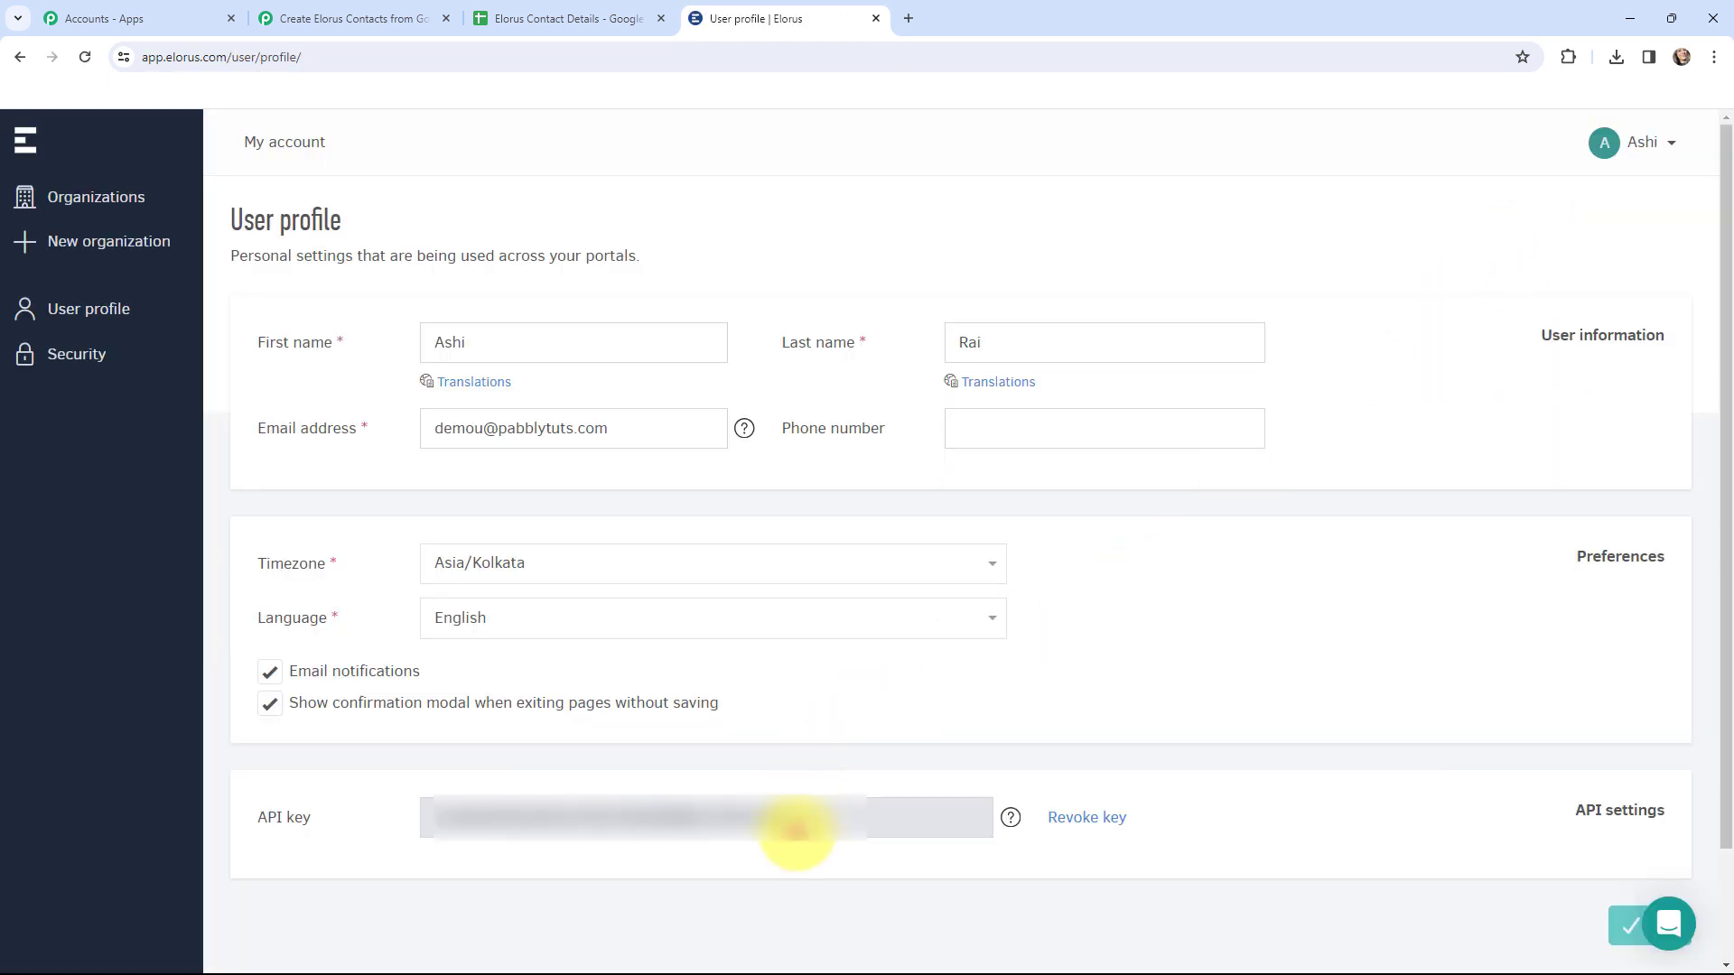
pyautogui.tripleClick(800, 817)
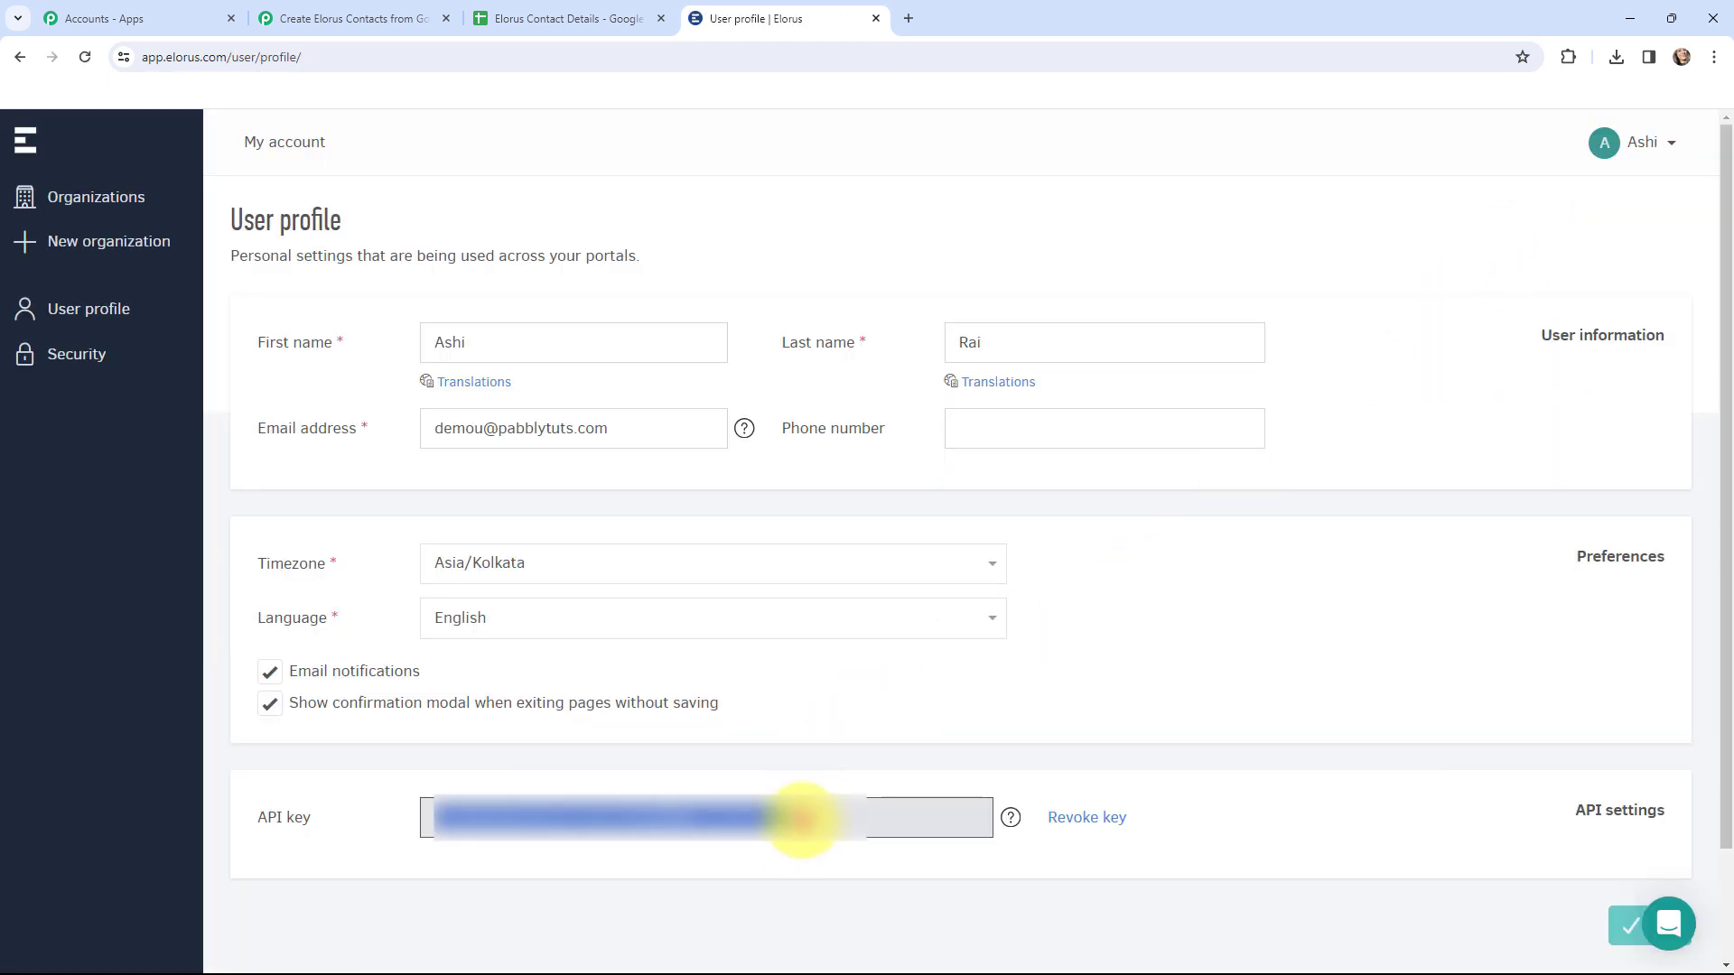
pyautogui.click(361, 18)
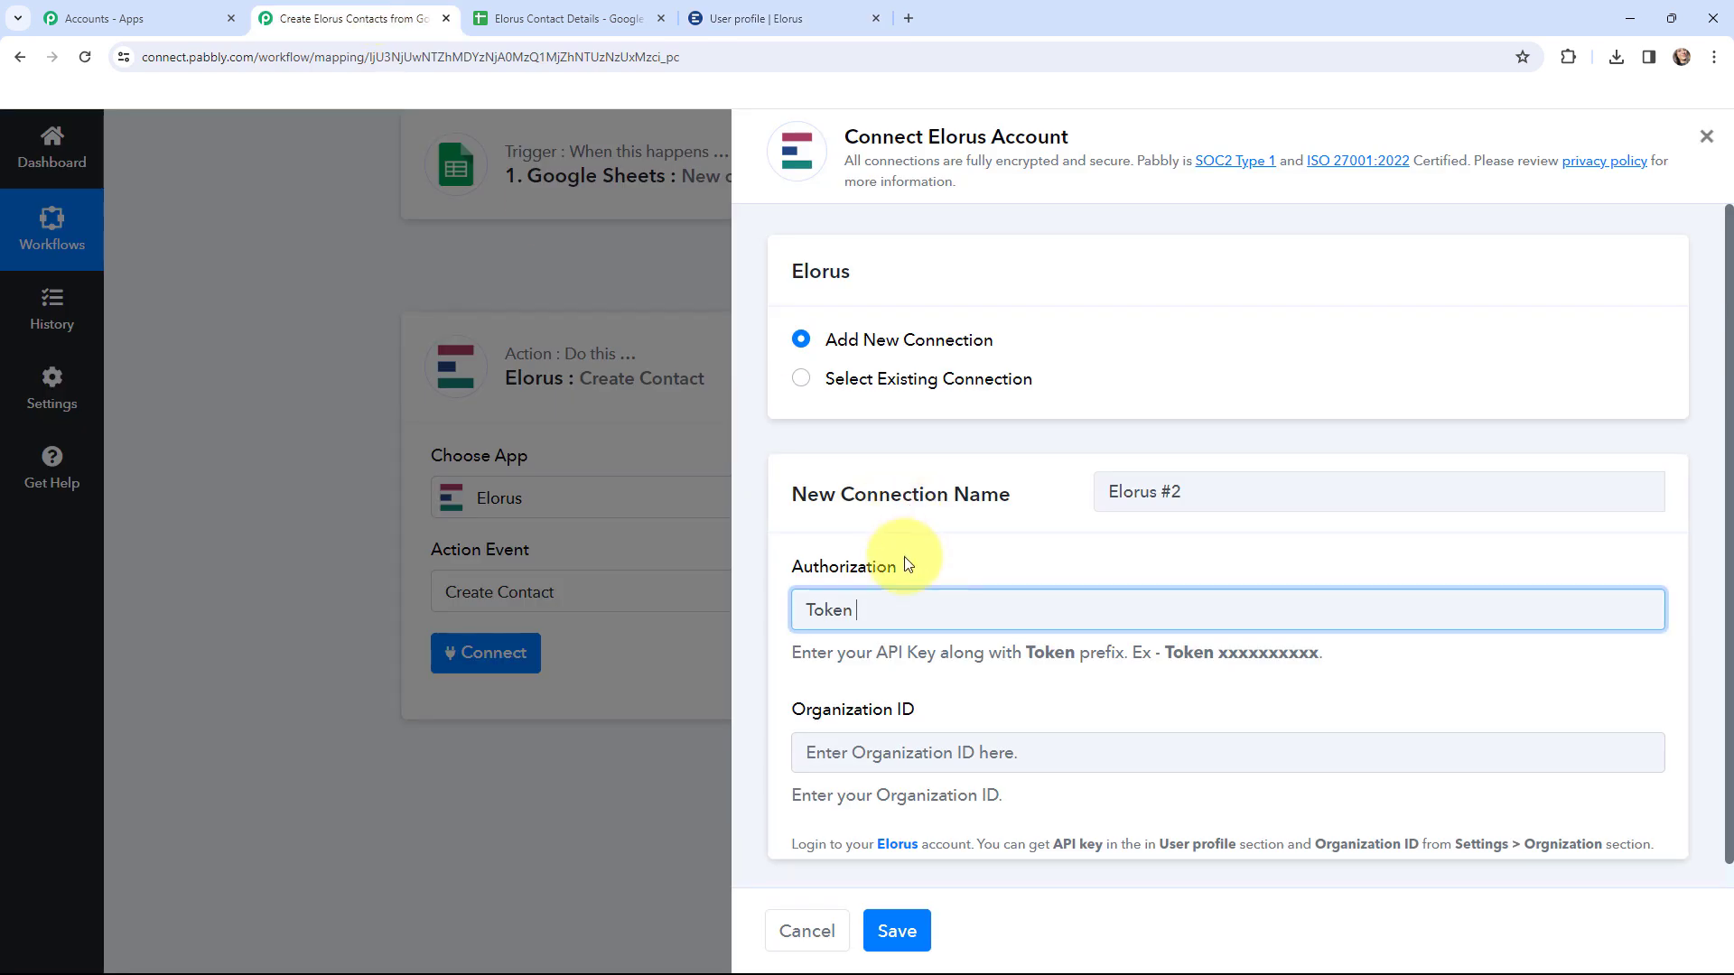
# - Paste the API key after the Token prefix in Authorization, and copy the Organization ID from the organization settings in Elorus
pyautogui.hotkey('ctrl', 'v')
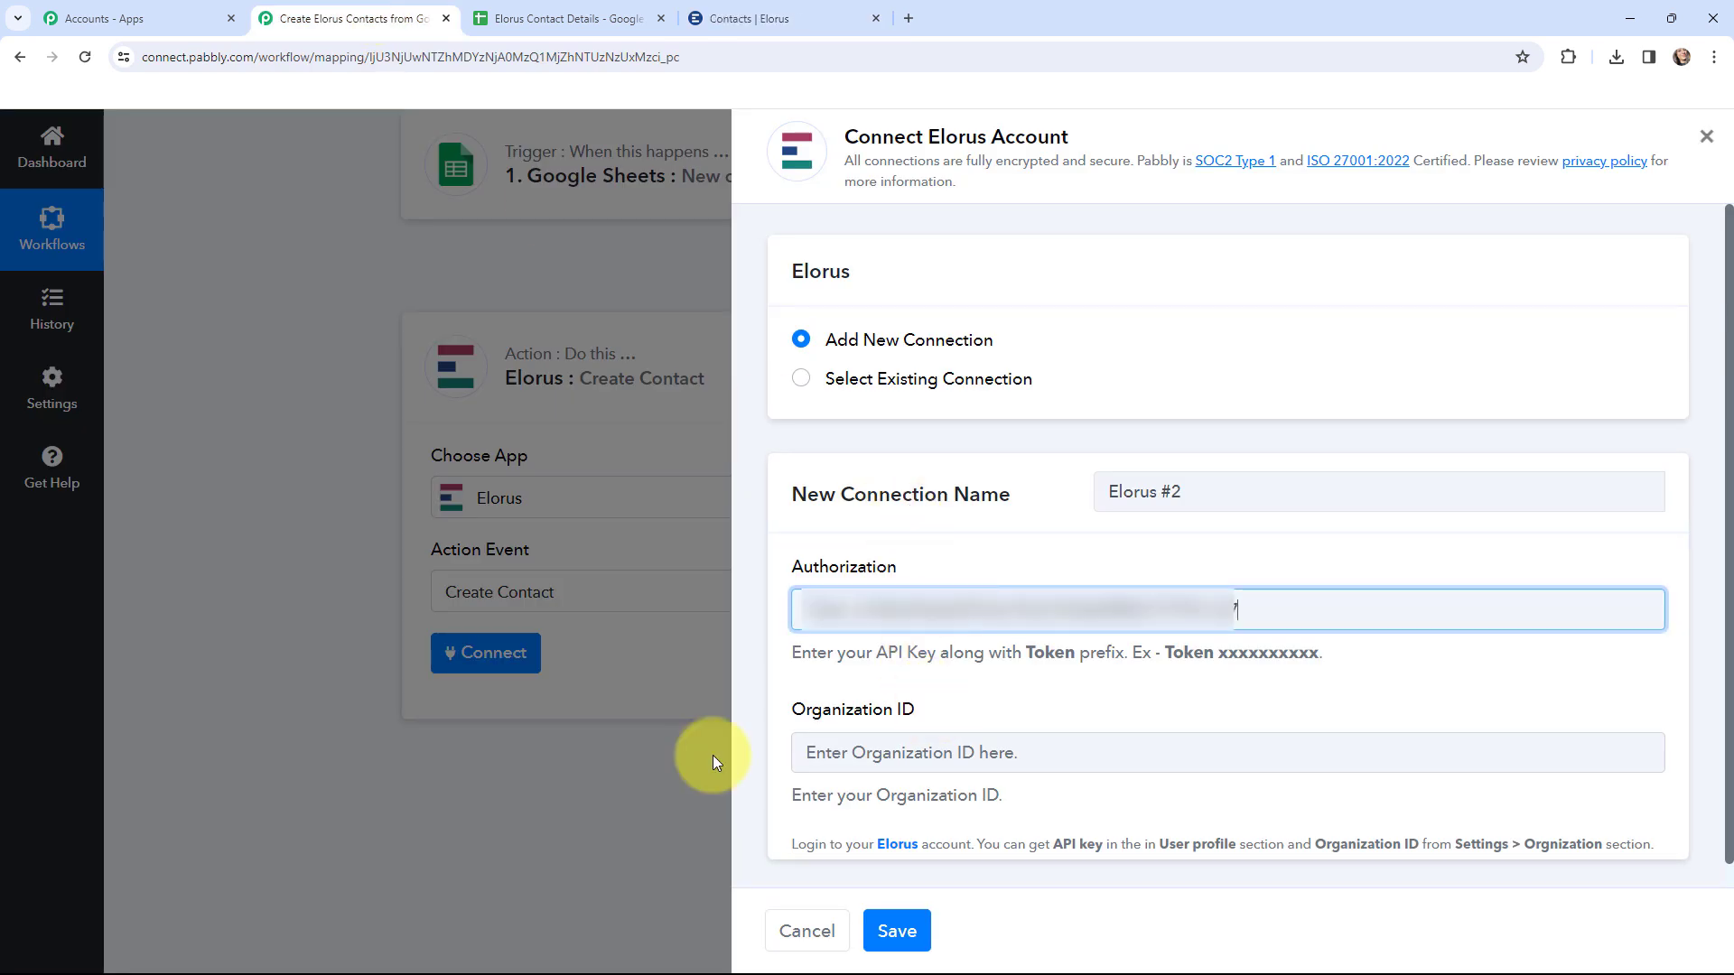
pyautogui.click(767, 18)
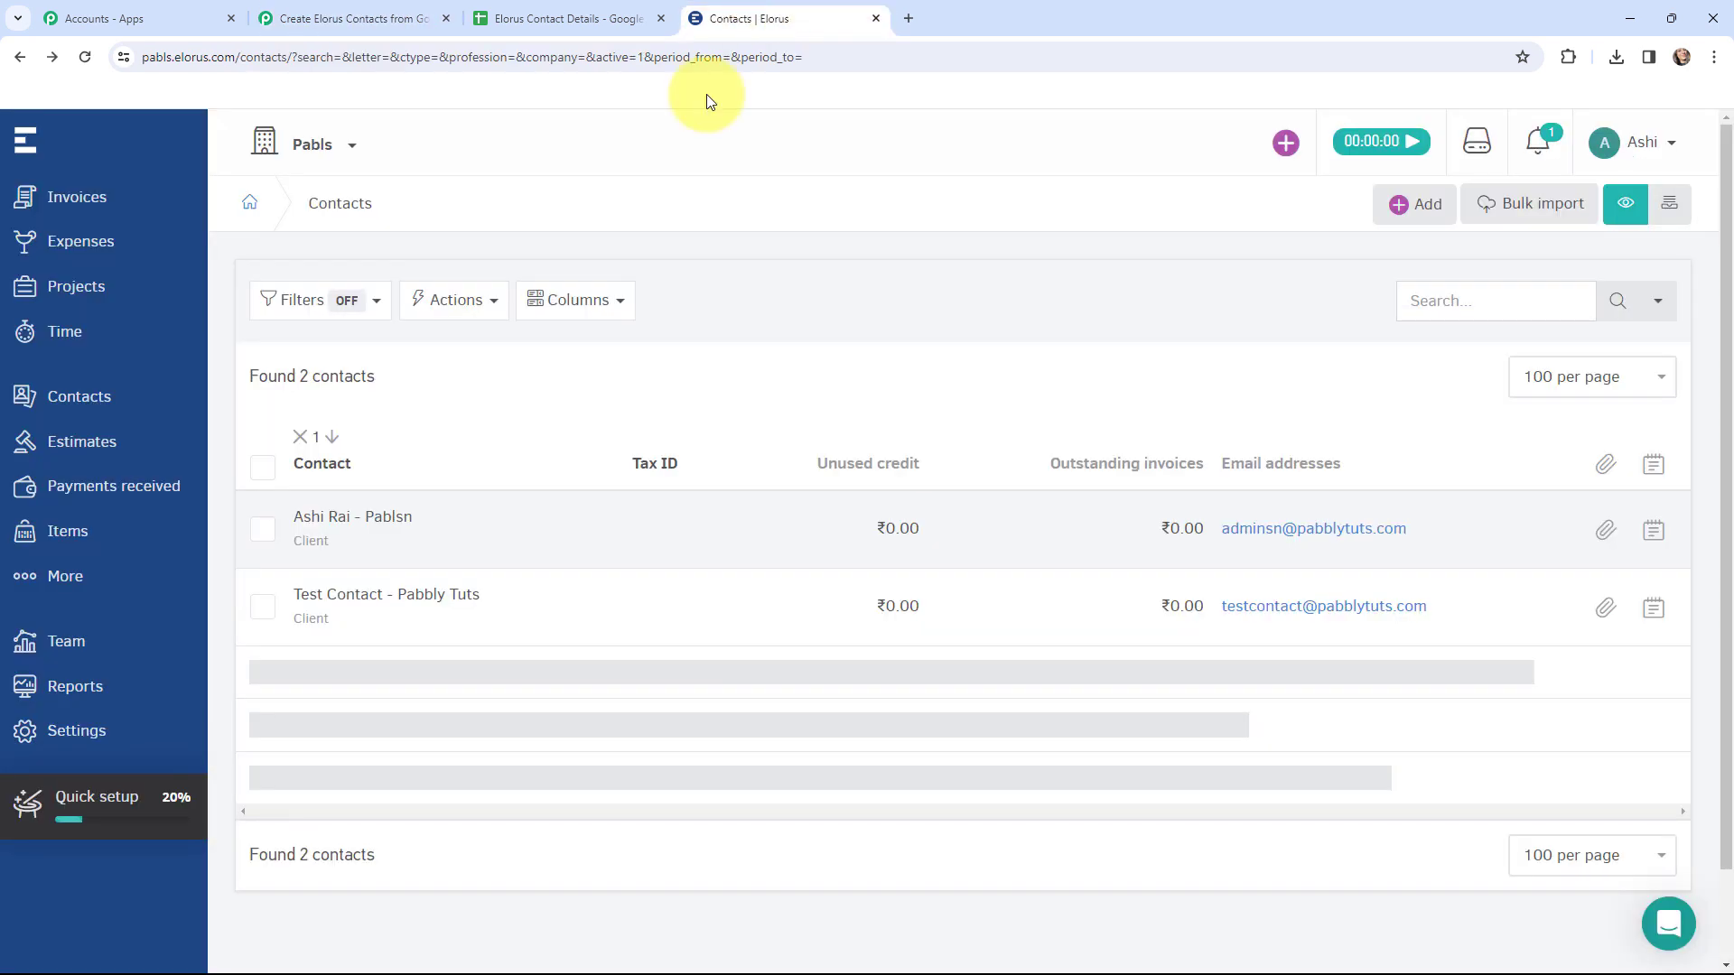
pyautogui.click(131, 740)
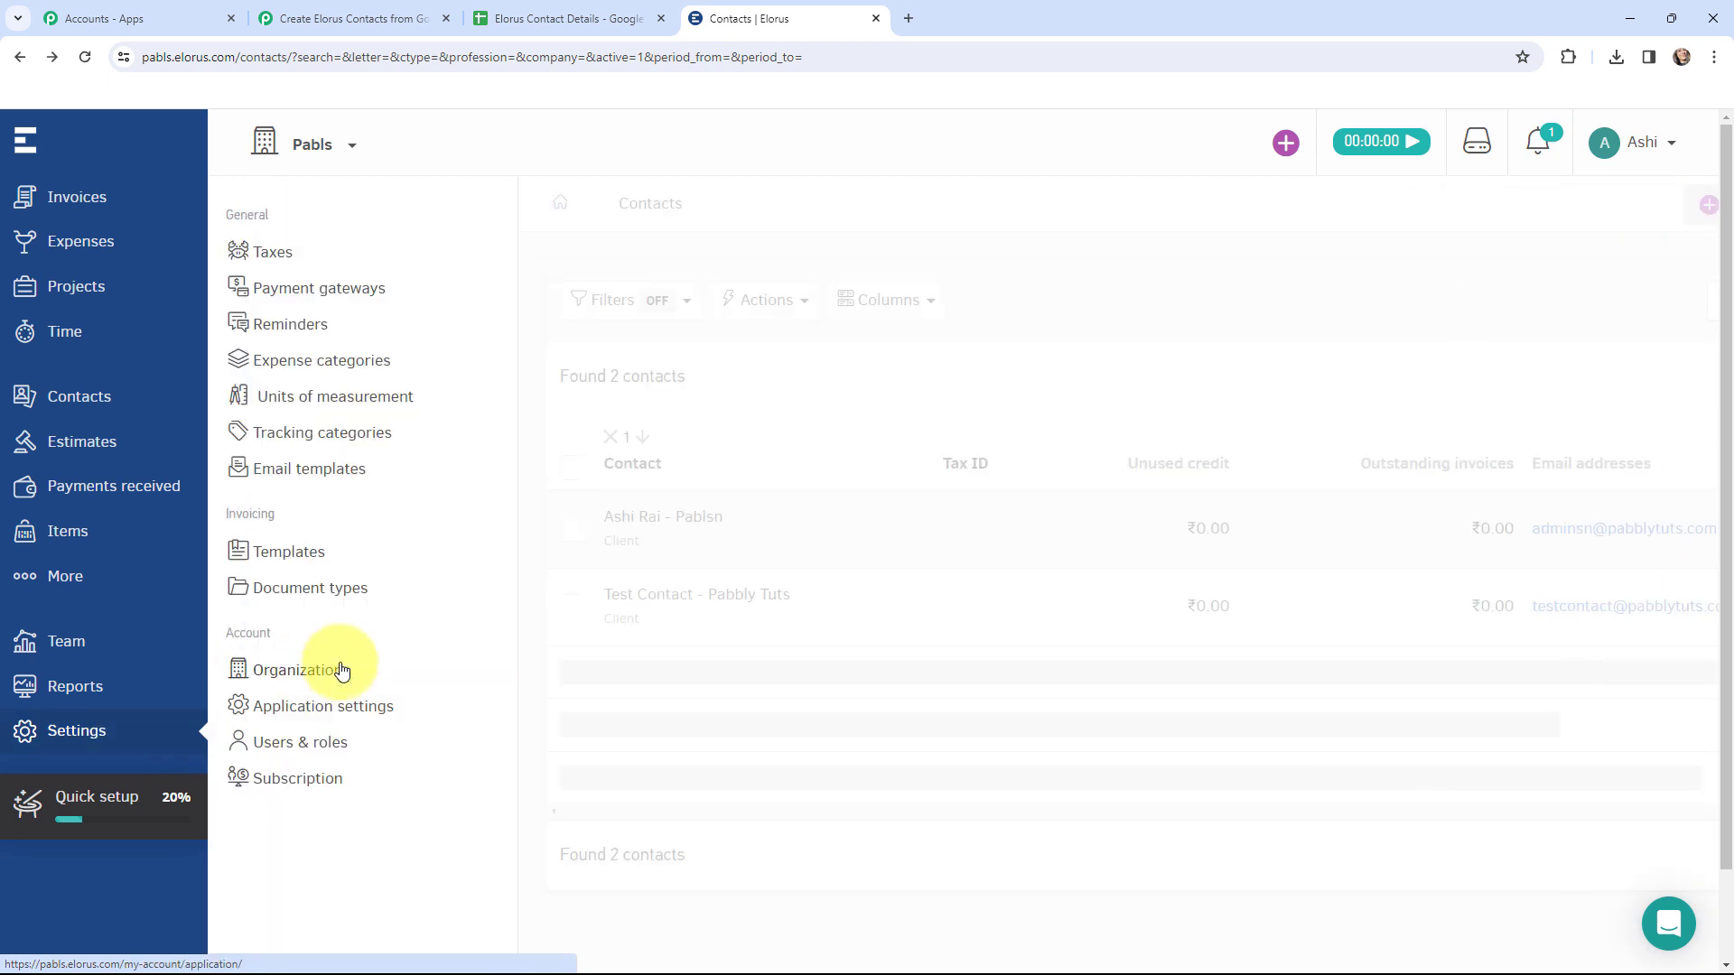
pyautogui.click(344, 673)
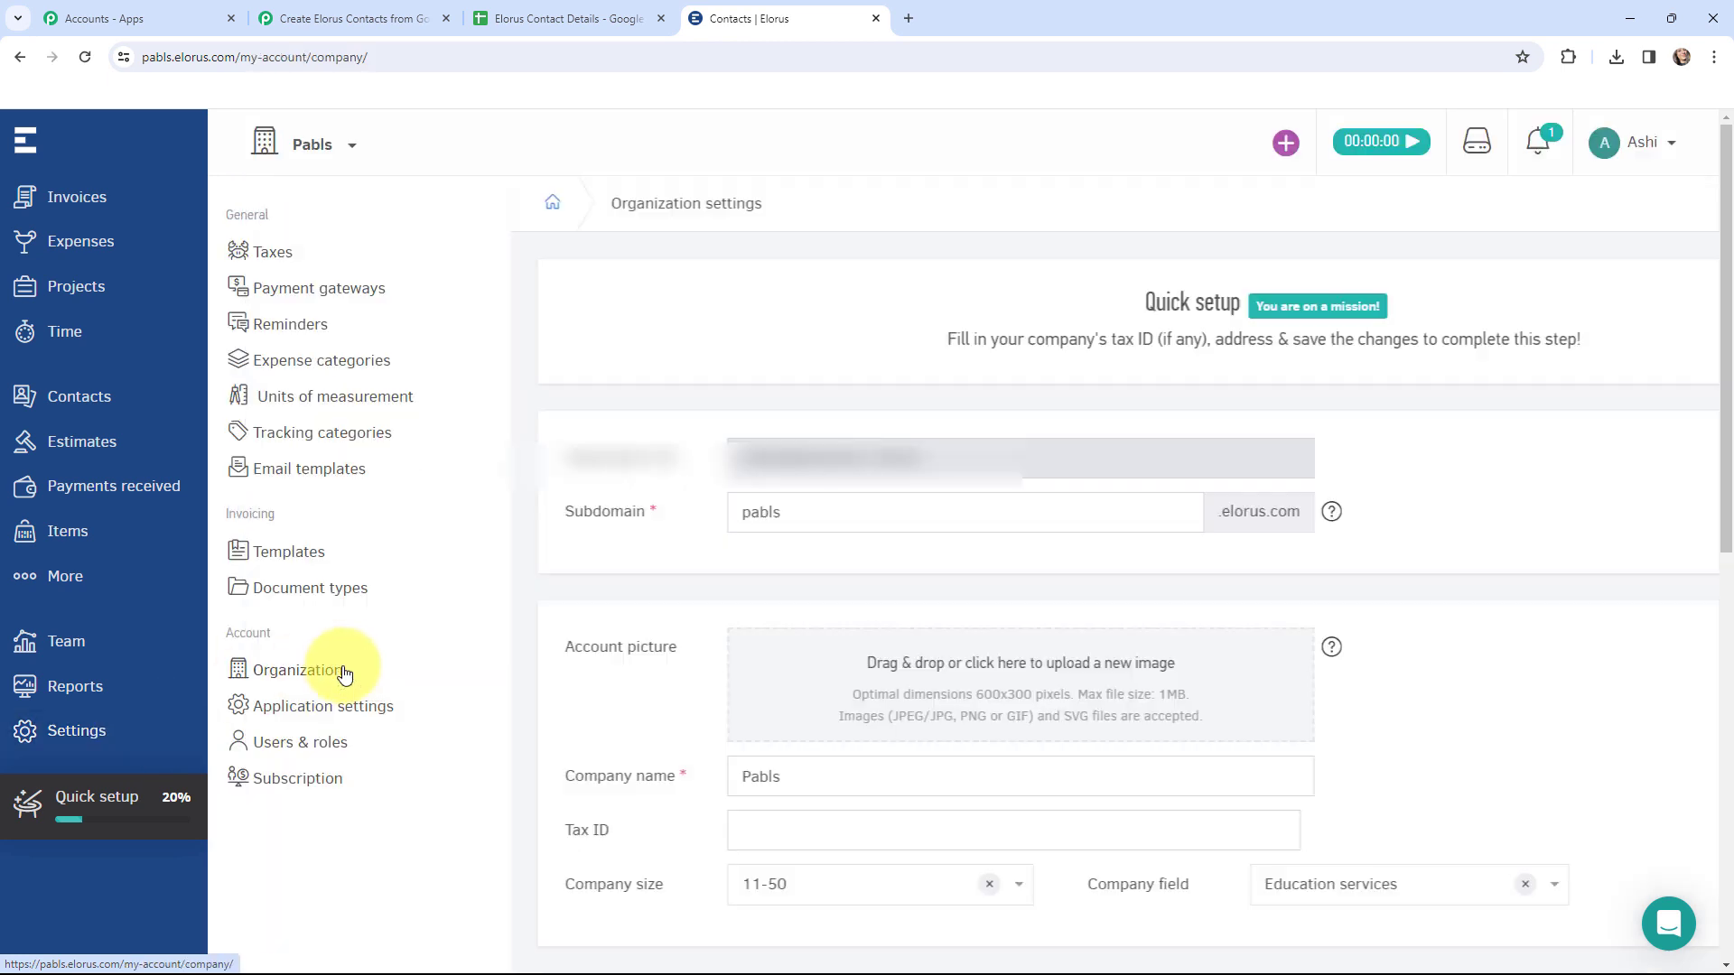
pyautogui.doubleClick(632, 461)
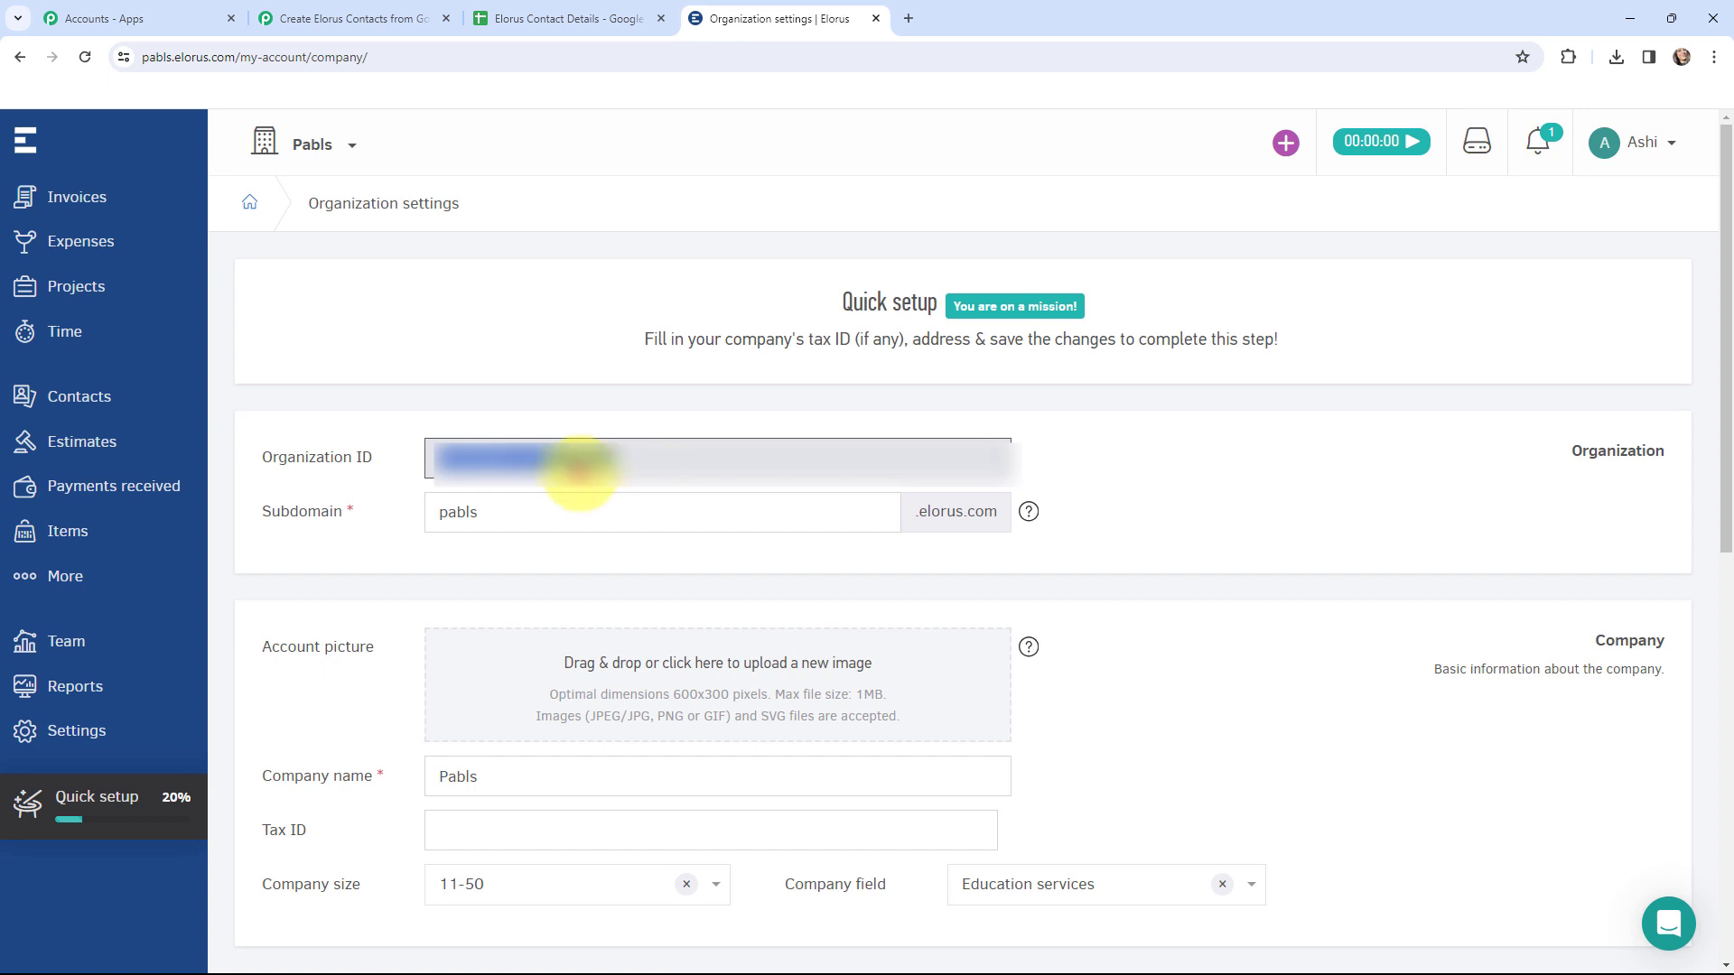
# - Return to Pabbly Connect, paste the copied Organization ID into the Elorus connection form, and save the connection
pyautogui.click(343, 18)
pyautogui.click(938, 775)
pyautogui.hotkey('ctrl', 'v')
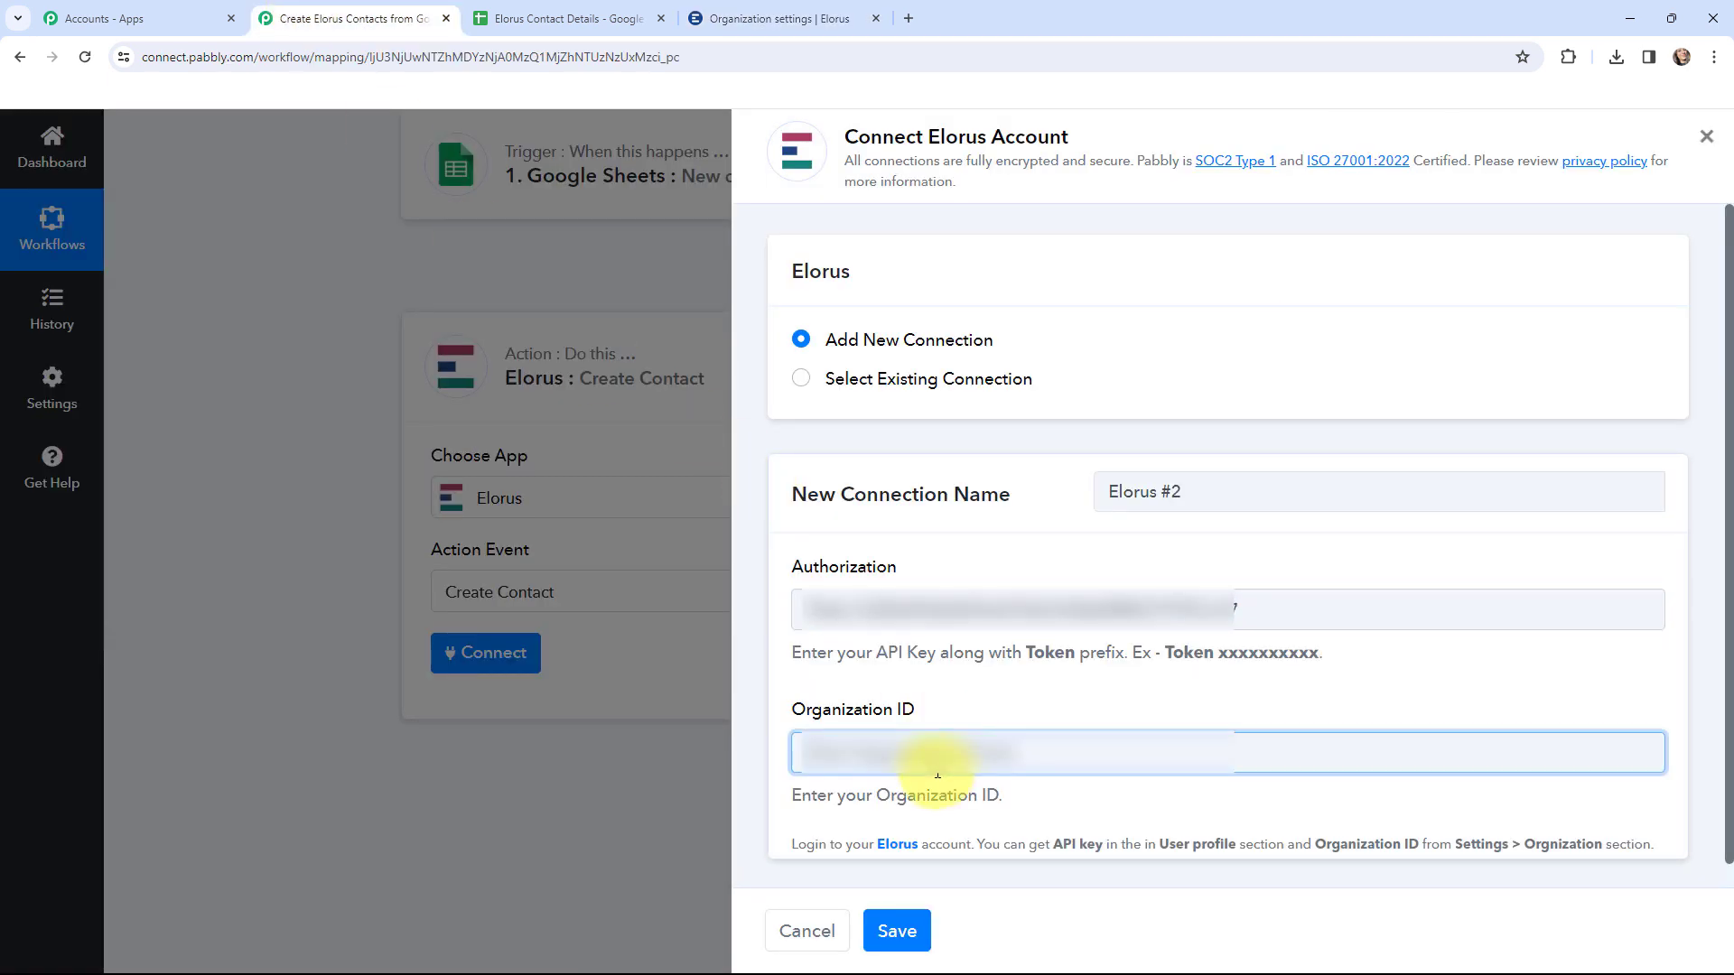
pyautogui.click(896, 919)
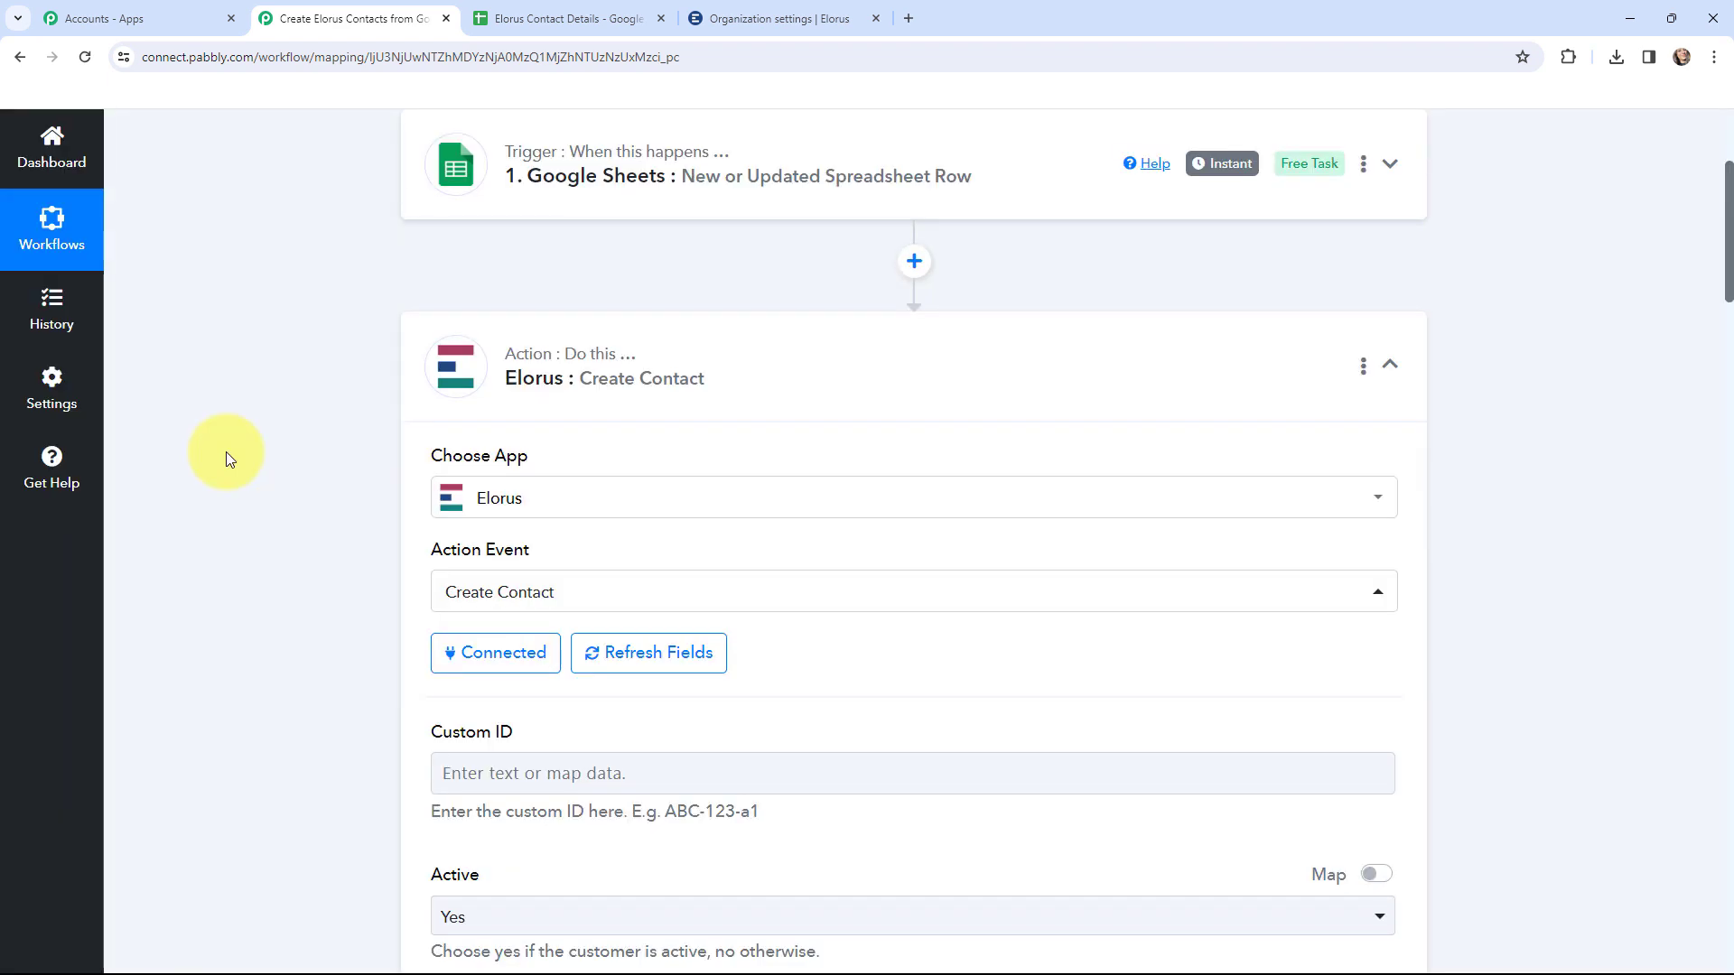
# - Compare the Create Contact fields with the column headers in the Elorus Contact Details Google Sheet, returning to Pabbly Connect
pyautogui.scroll(-2, 257, 456)
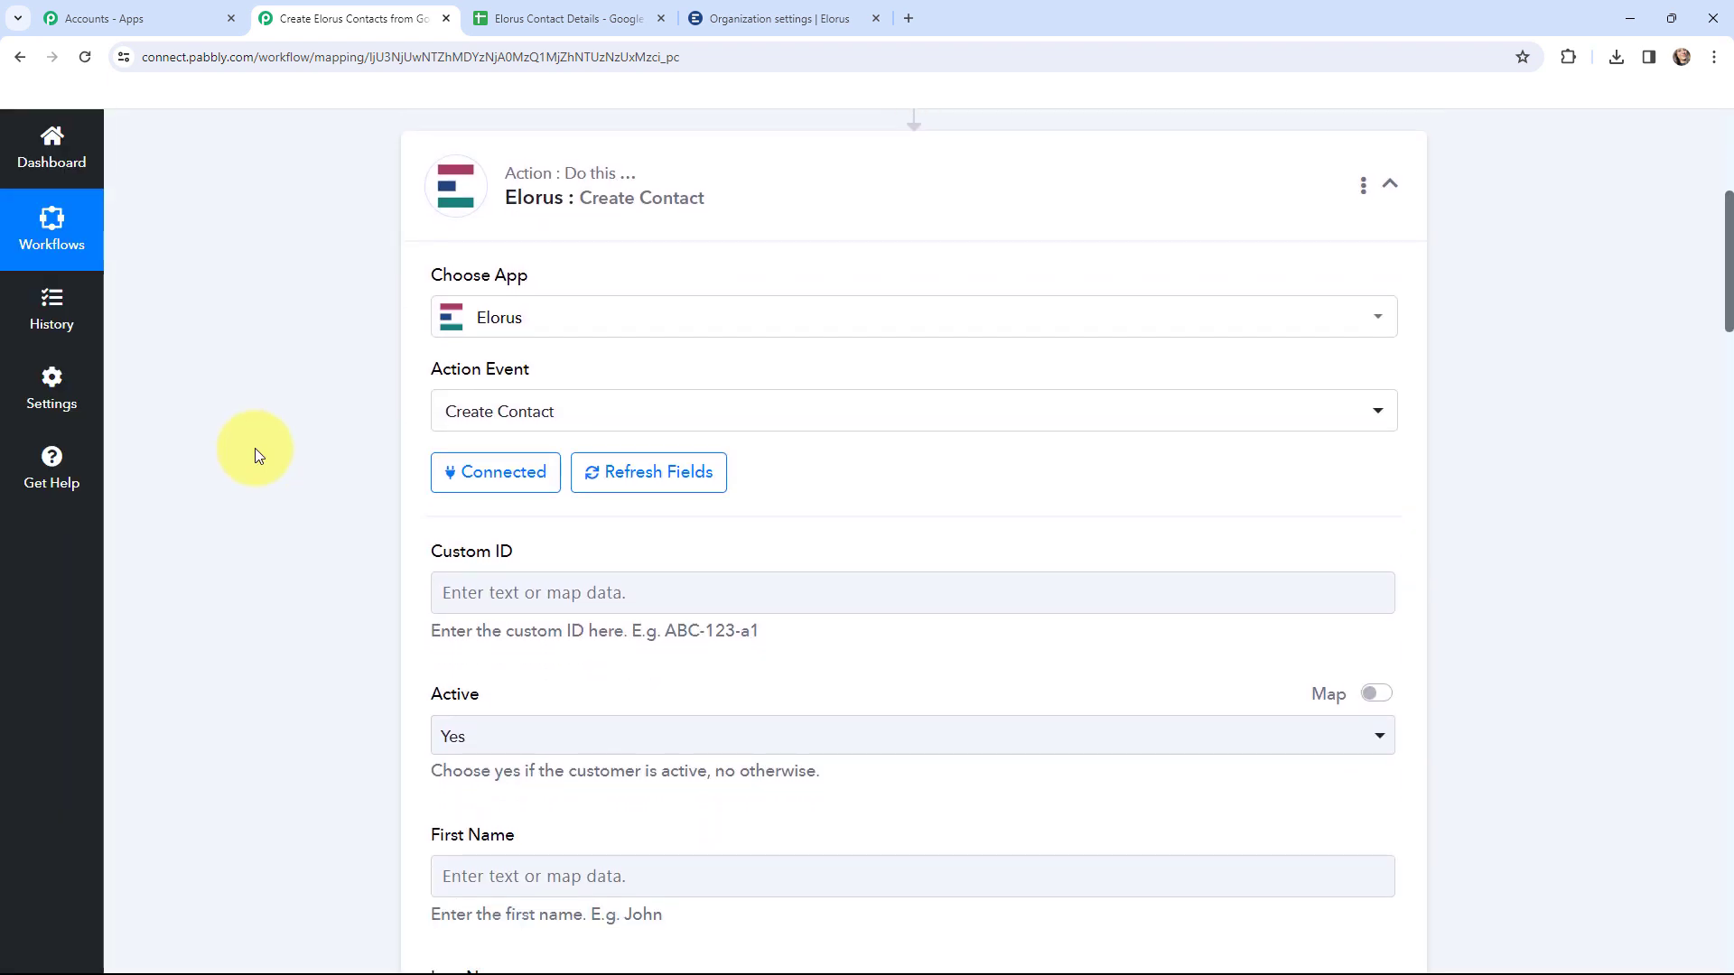
pyautogui.scroll(-2, 256, 456)
pyautogui.scroll(-2, 254, 455)
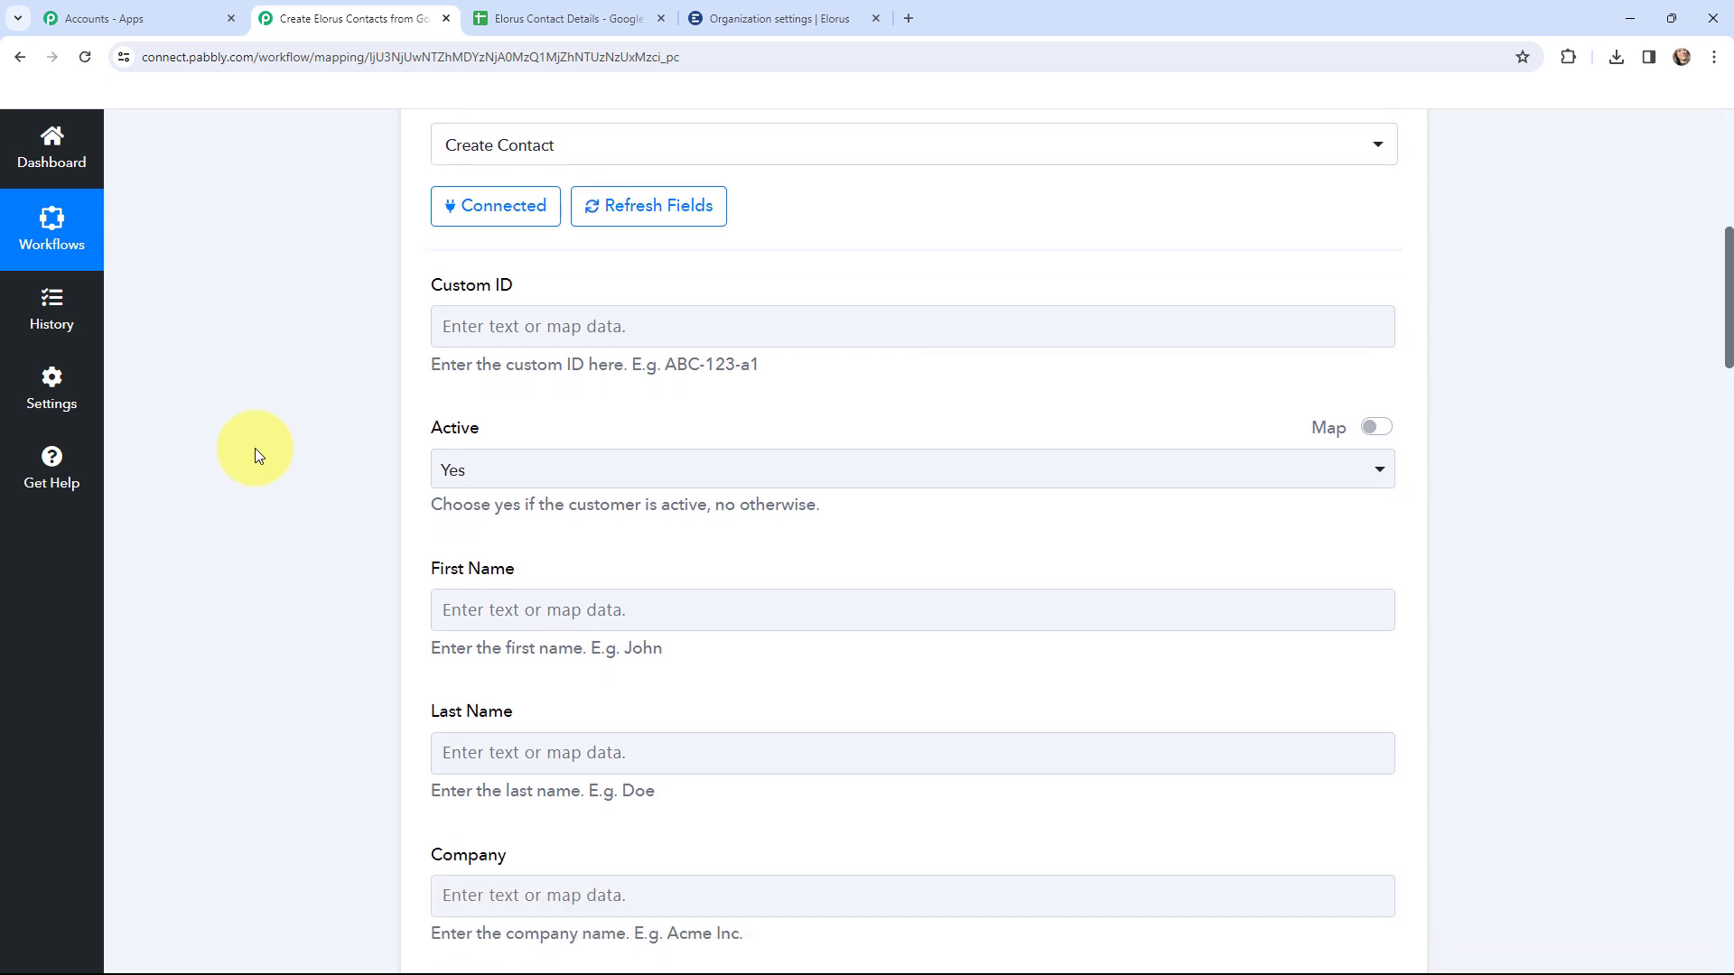
pyautogui.scroll(-1, 255, 448)
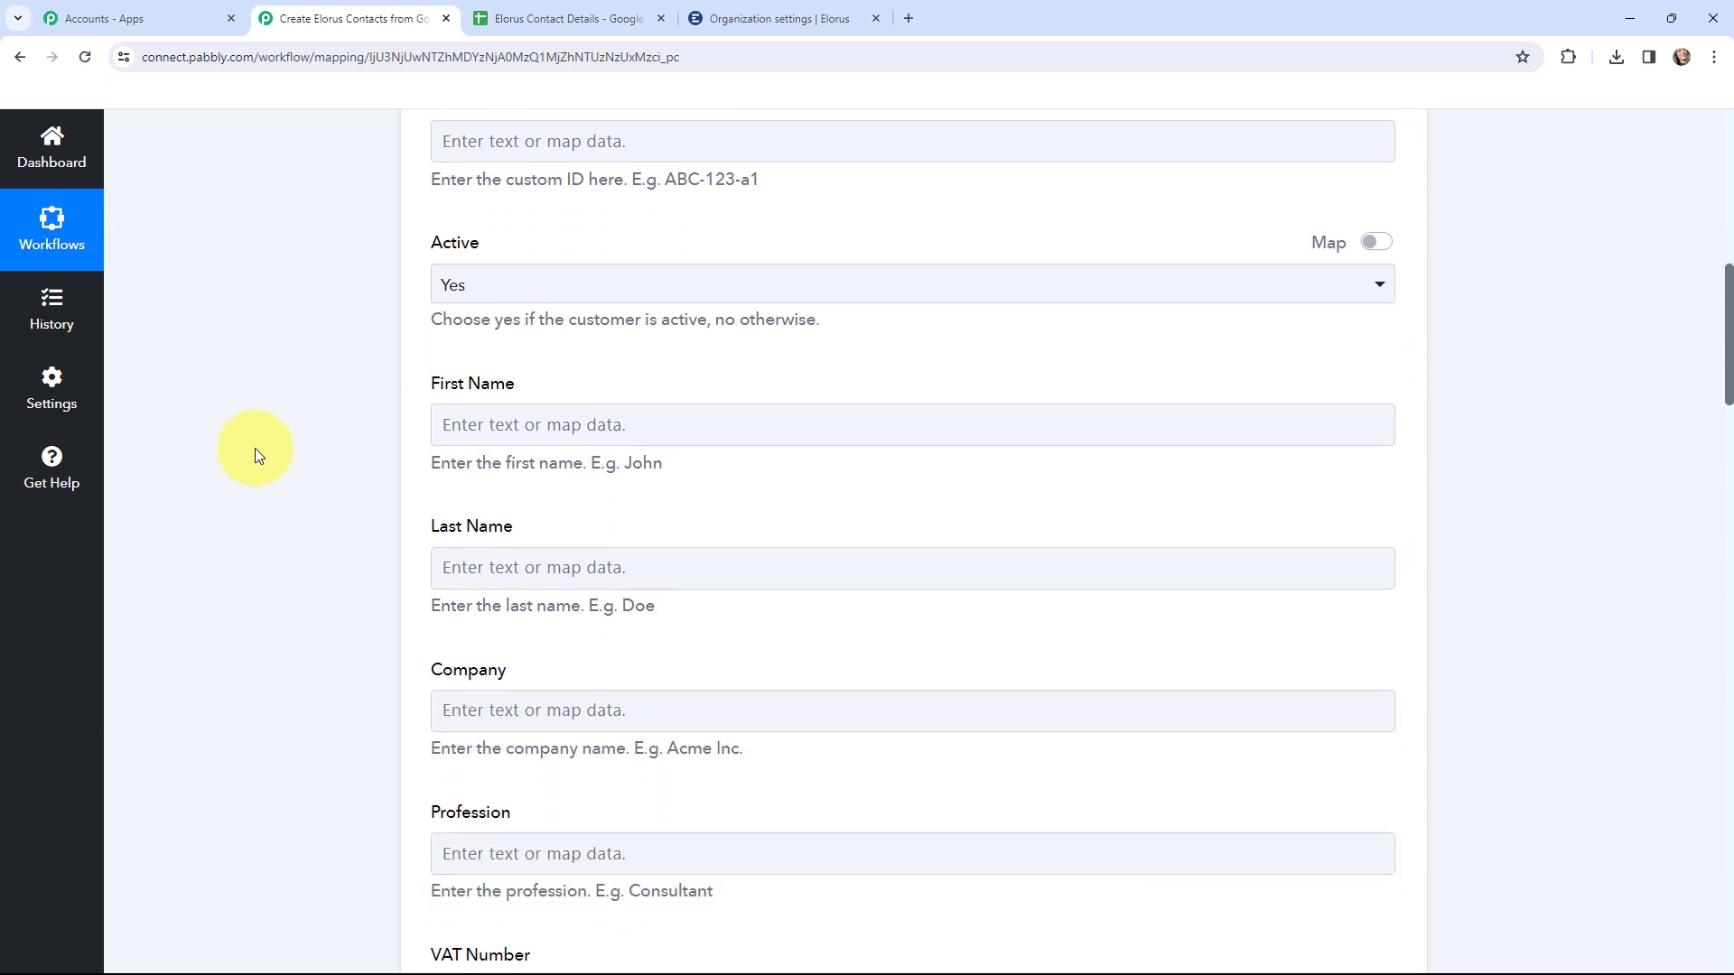
pyautogui.click(510, 18)
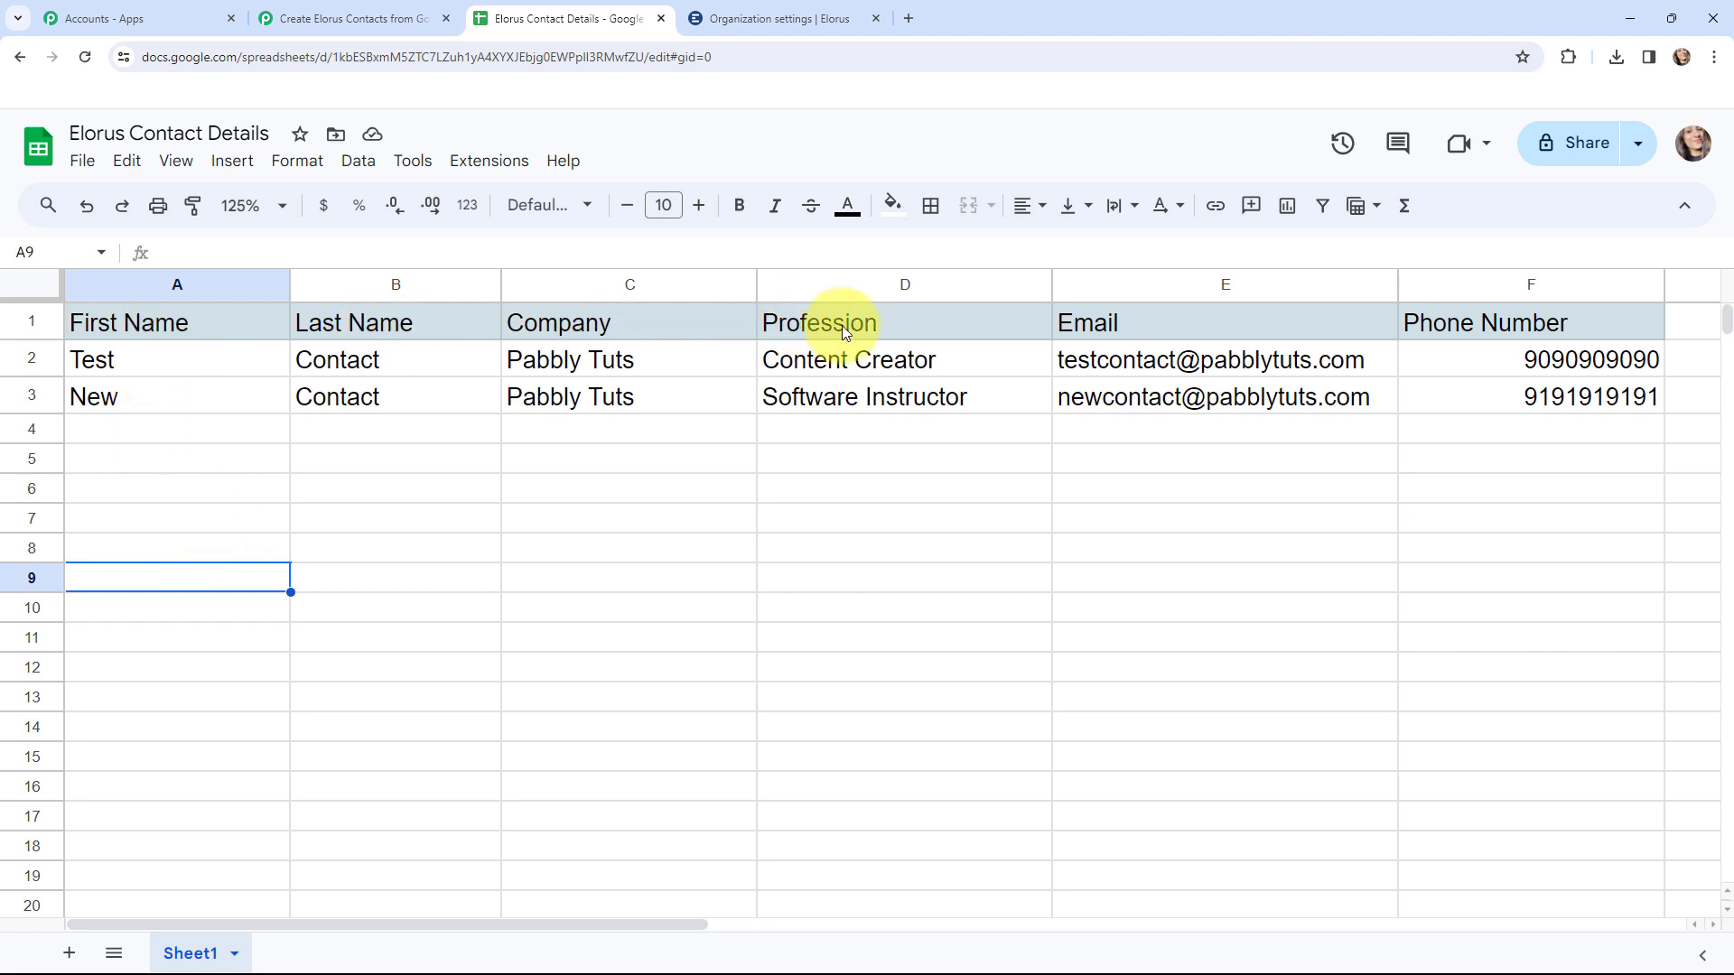
pyautogui.click(387, 18)
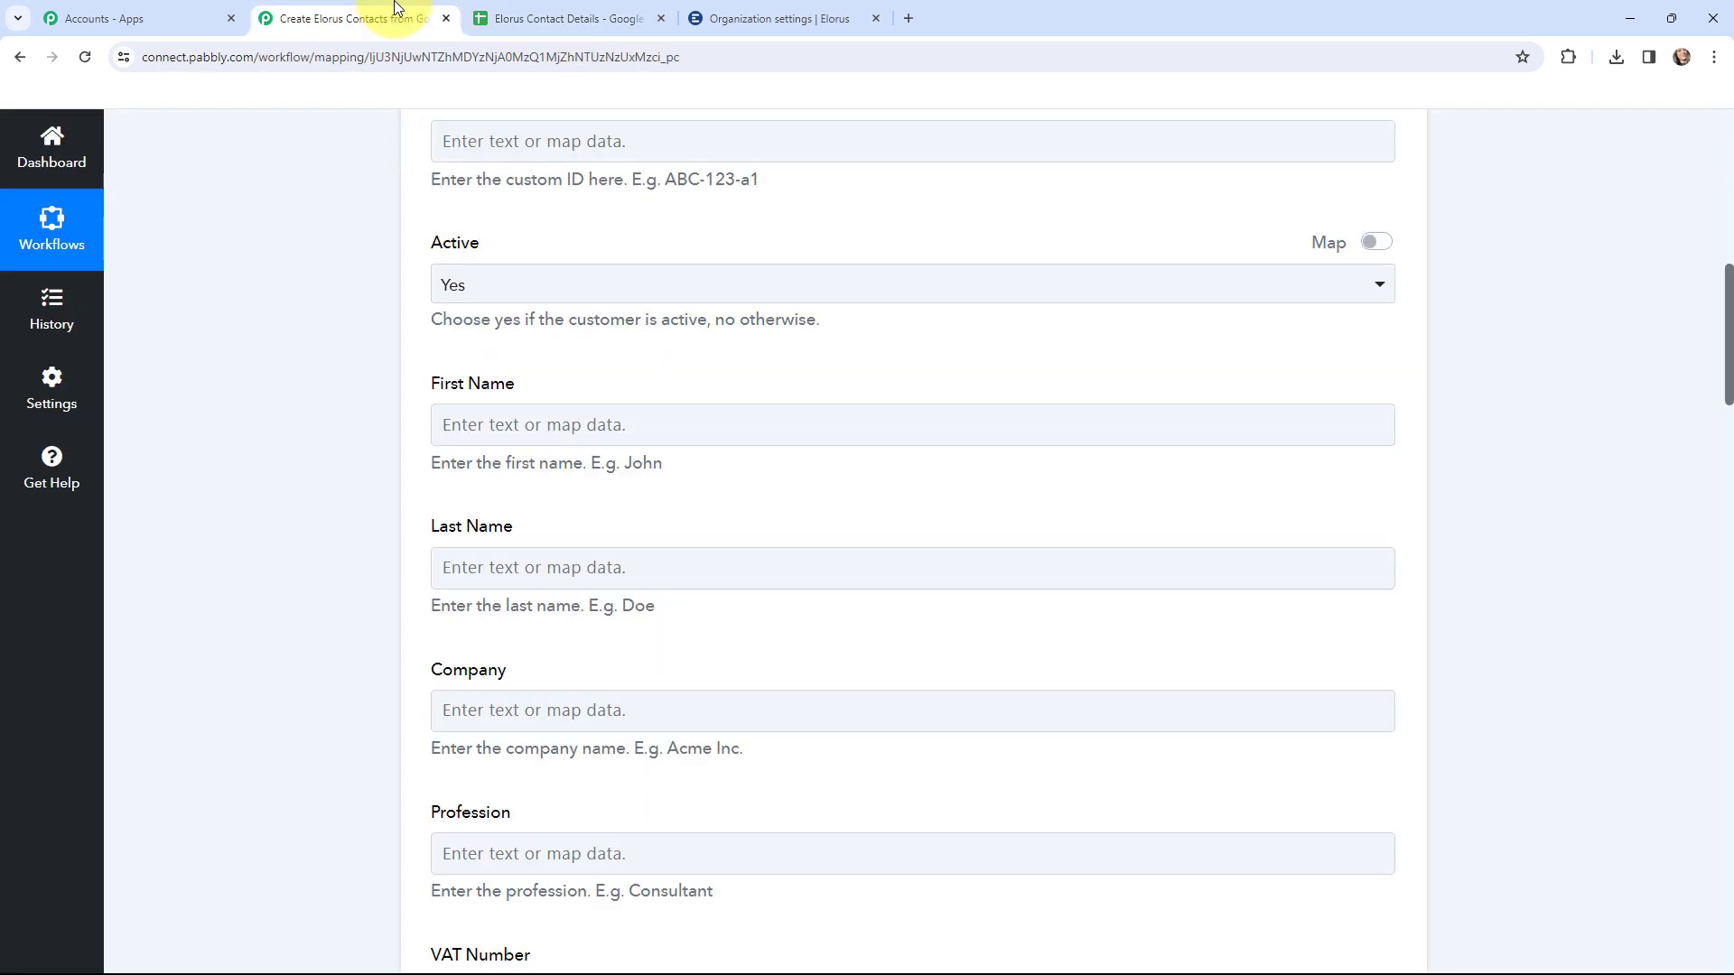
# - Map the contact's First Name field to the First Name value from the Google Sheets trigger
pyautogui.scroll(-2, 367, 434)
pyautogui.click(445, 240)
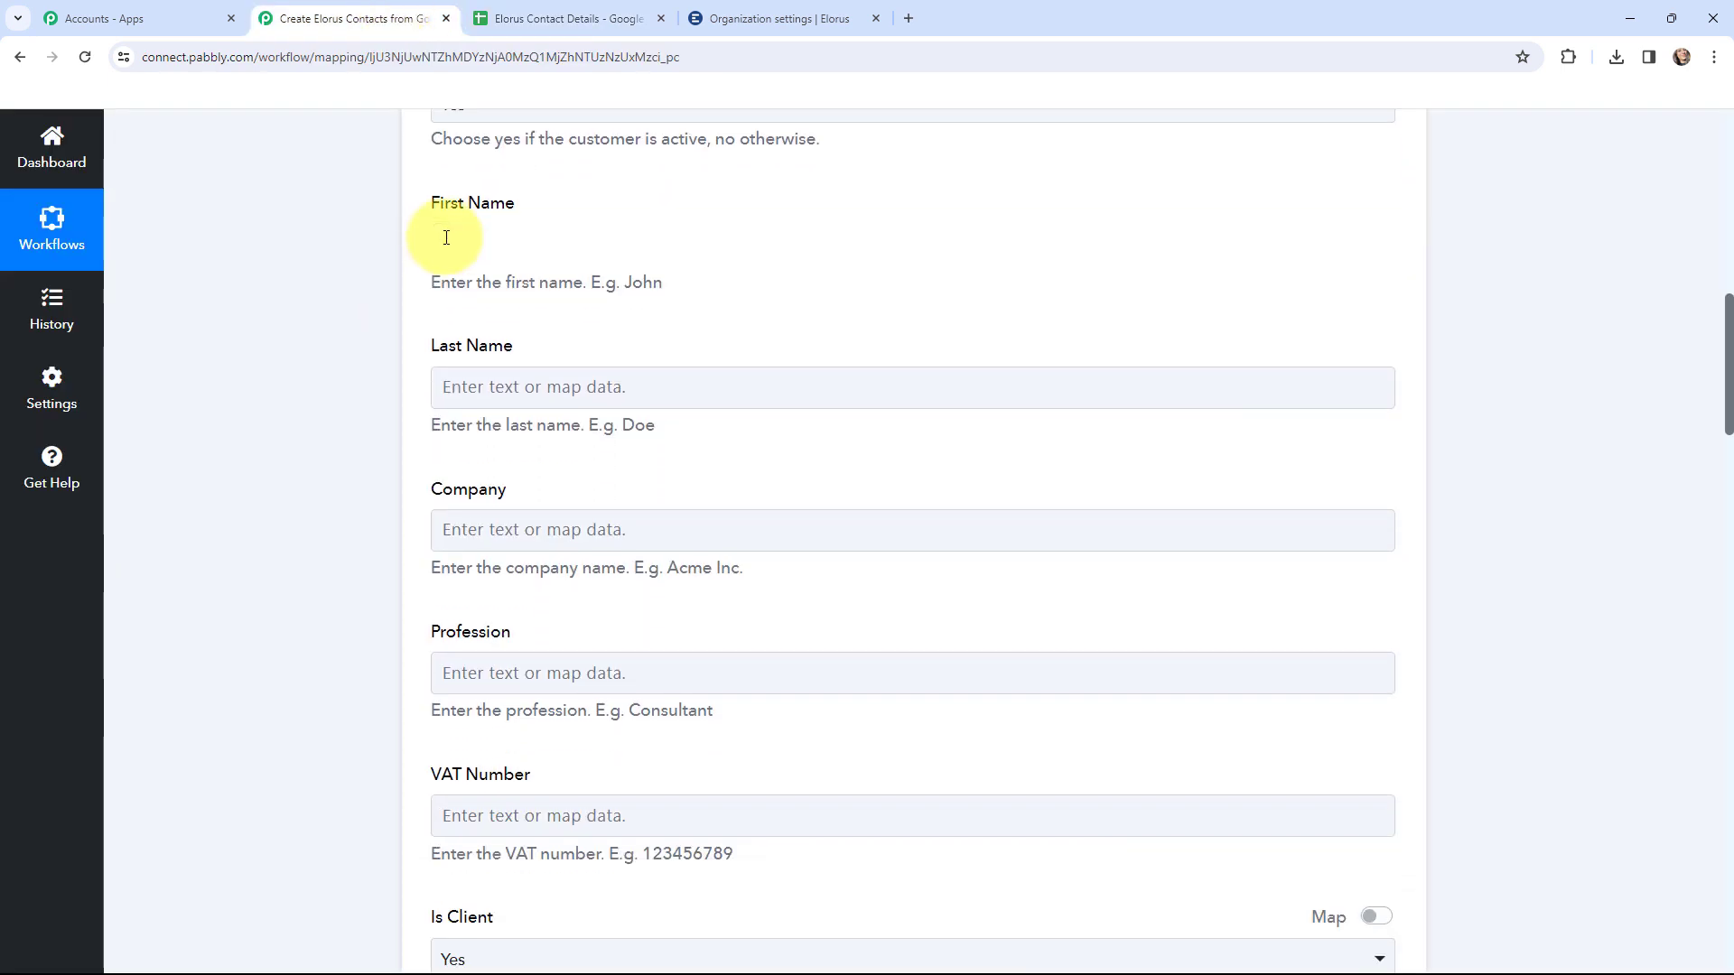
pyautogui.click(515, 422)
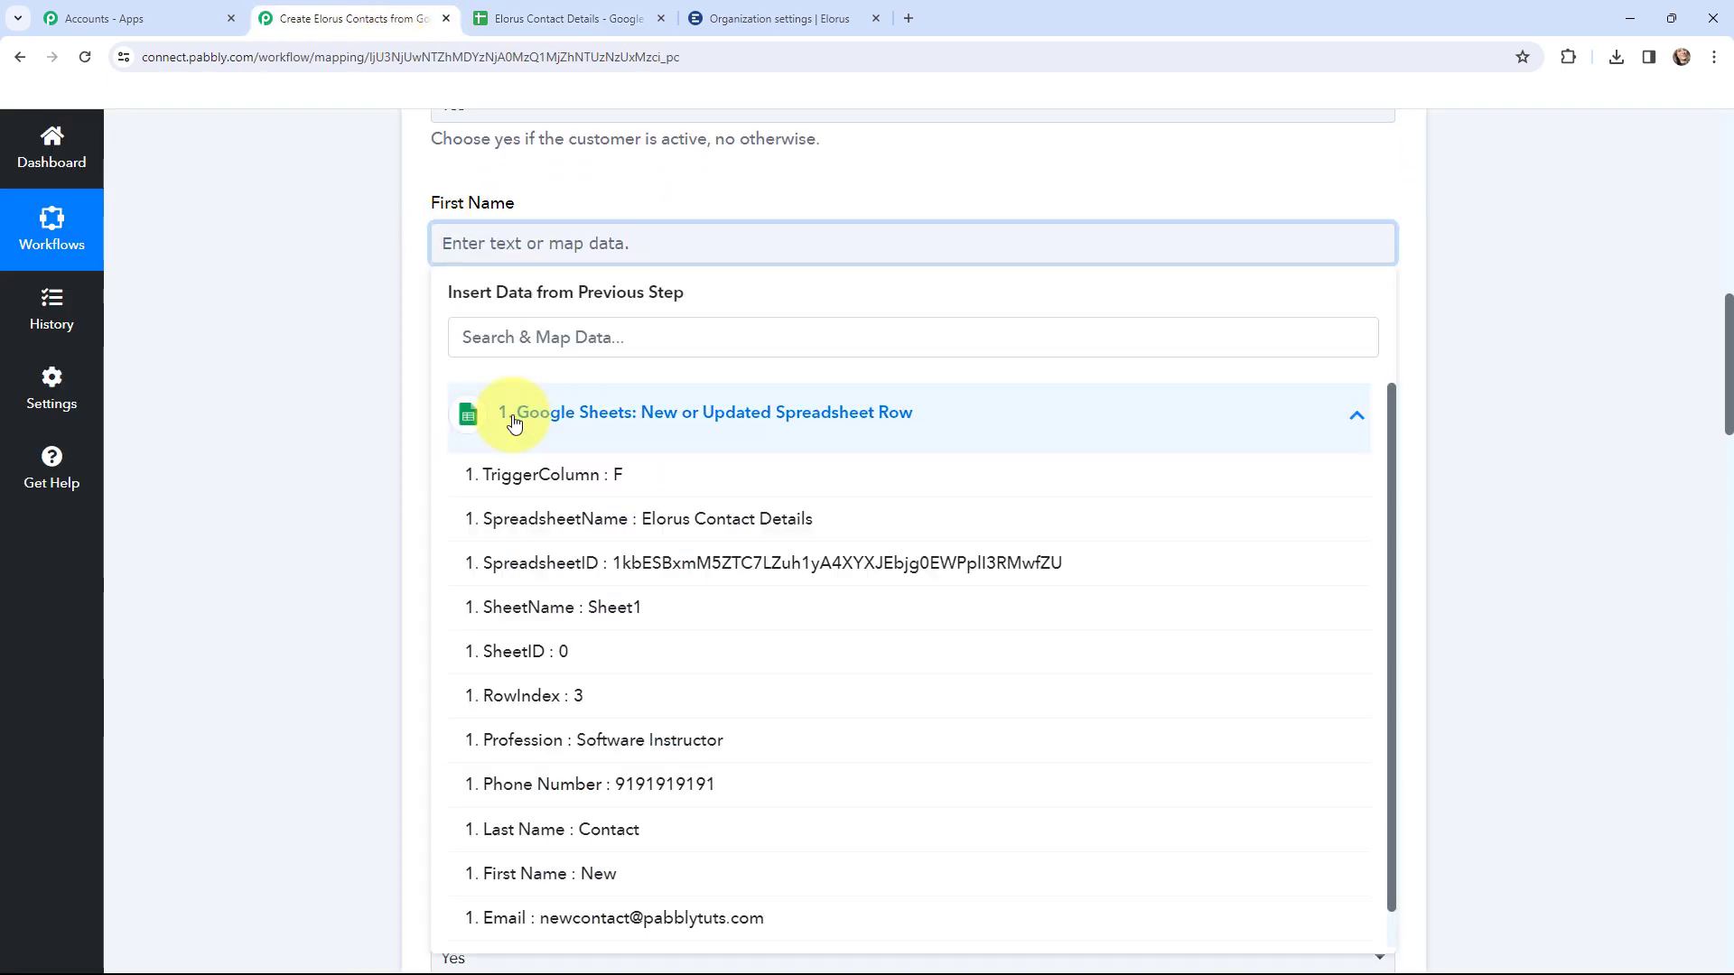
pyautogui.click(641, 874)
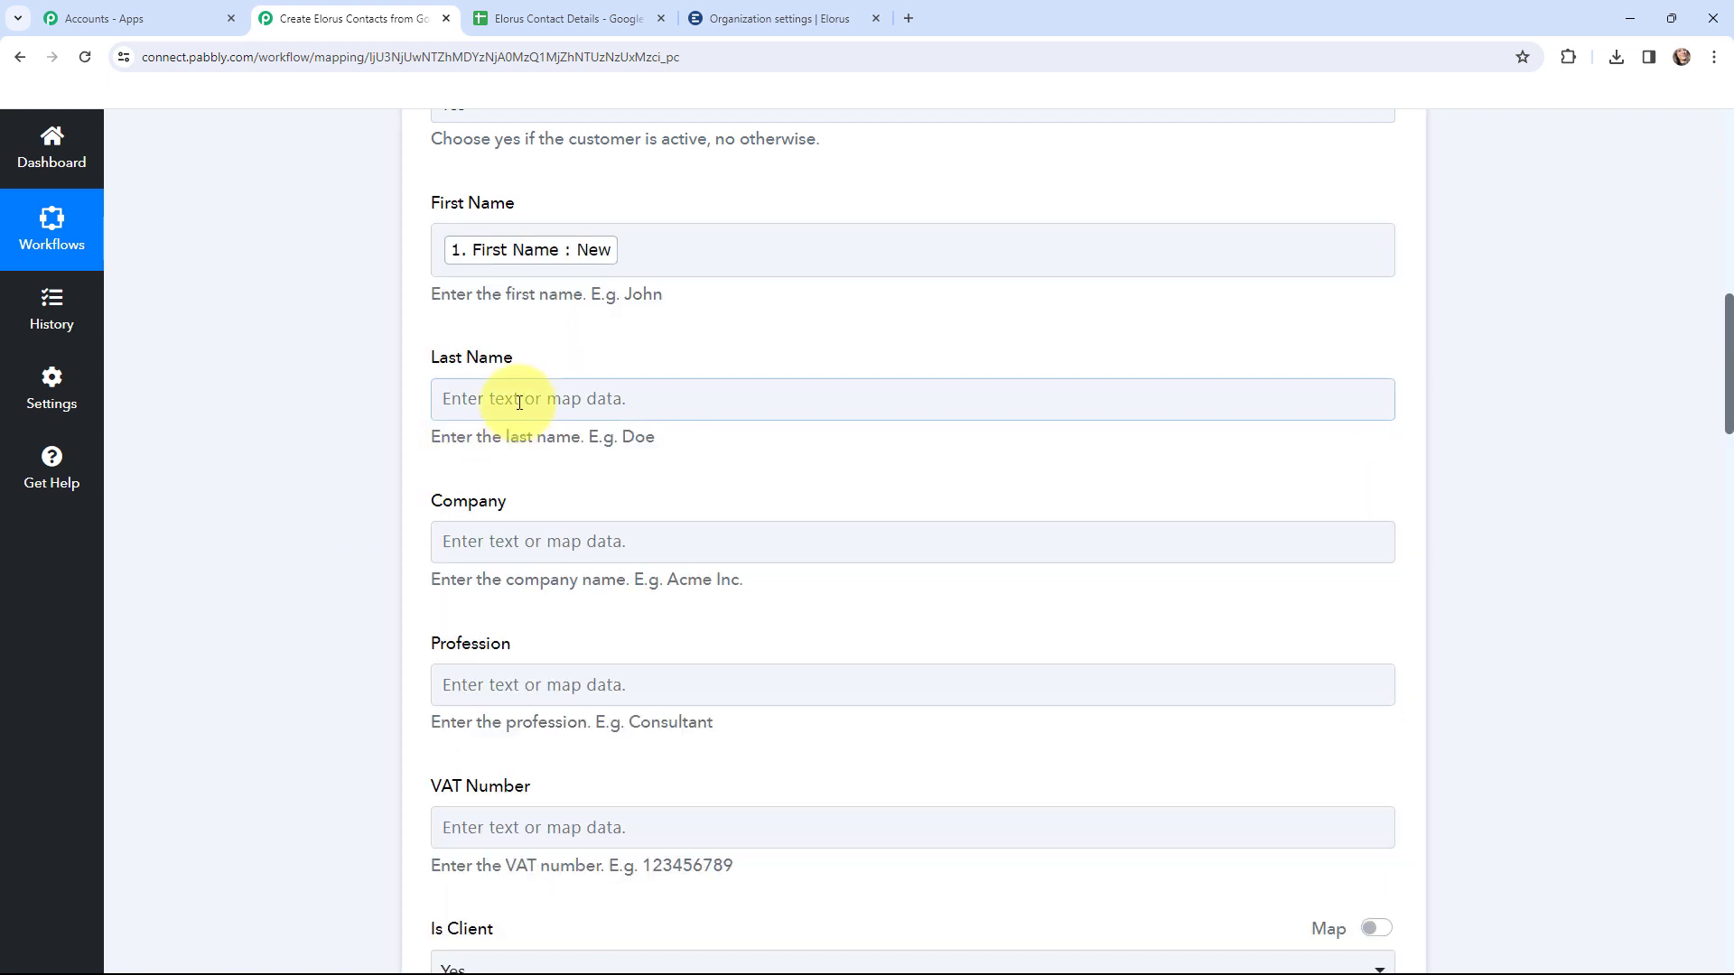
# - Map the contact's Last Name field to the Last Name value from the Google Sheets trigger
pyautogui.click(658, 396)
pyautogui.click(546, 560)
pyautogui.scroll(-3, 630, 897)
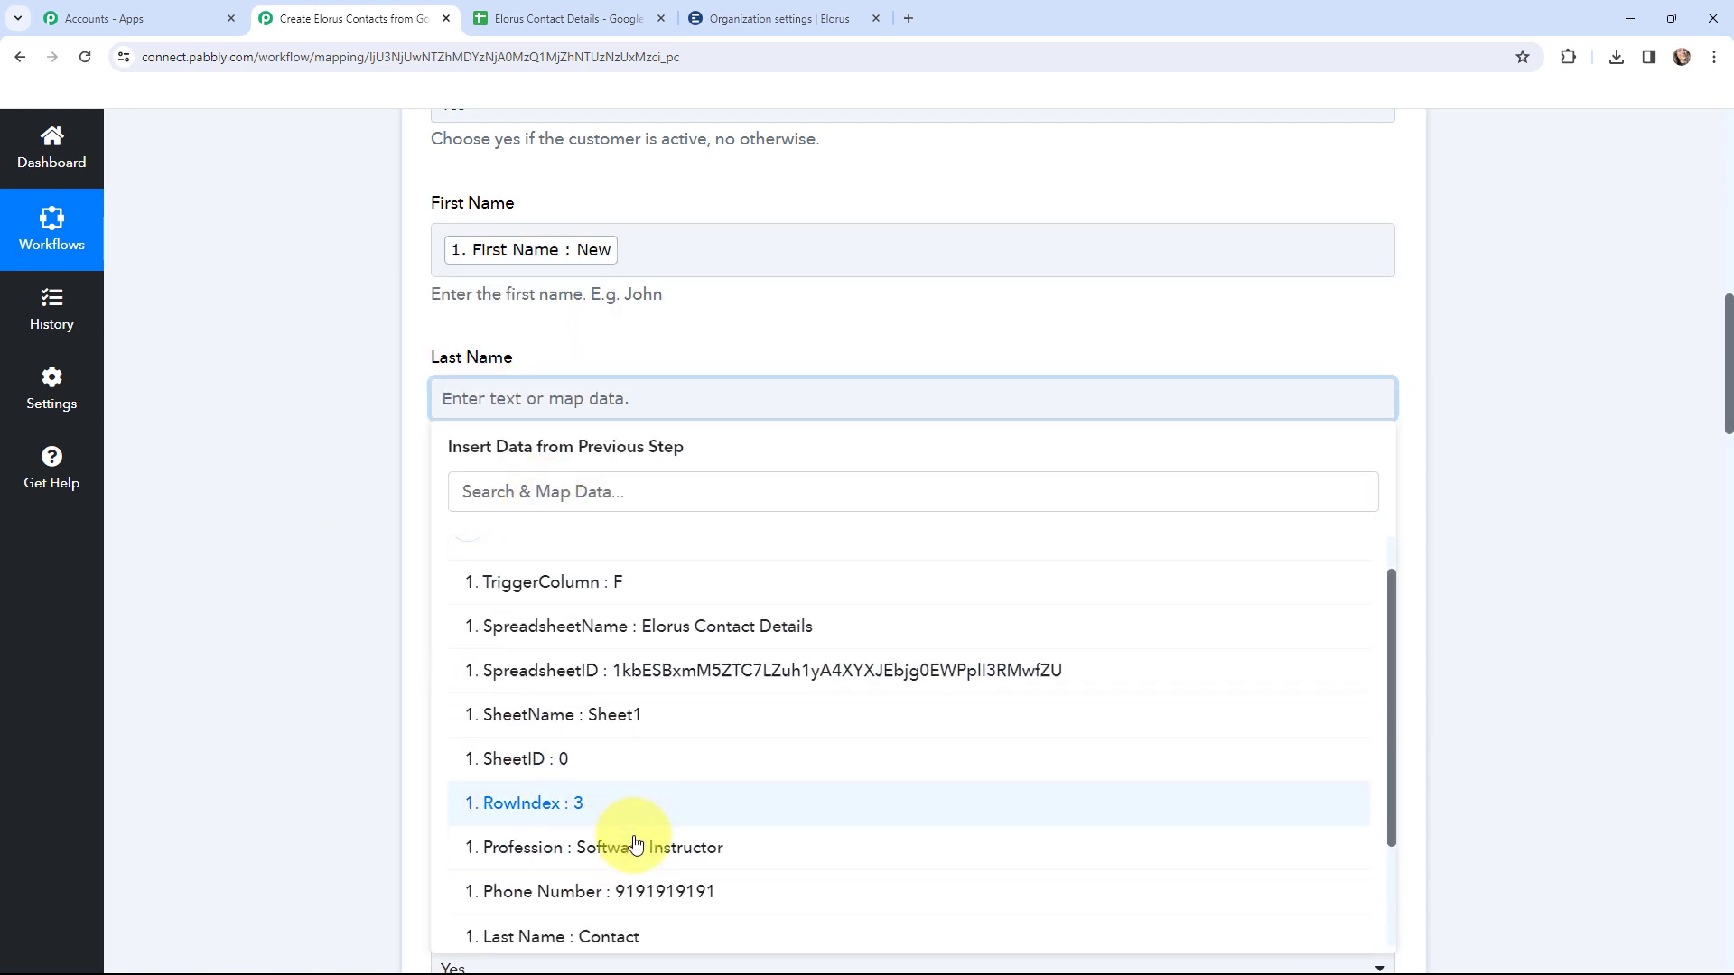
pyautogui.click(635, 811)
pyautogui.click(328, 491)
# - Map the contact's Company field to the Company value from the Google Sheets trigger
pyautogui.scroll(-2, 328, 491)
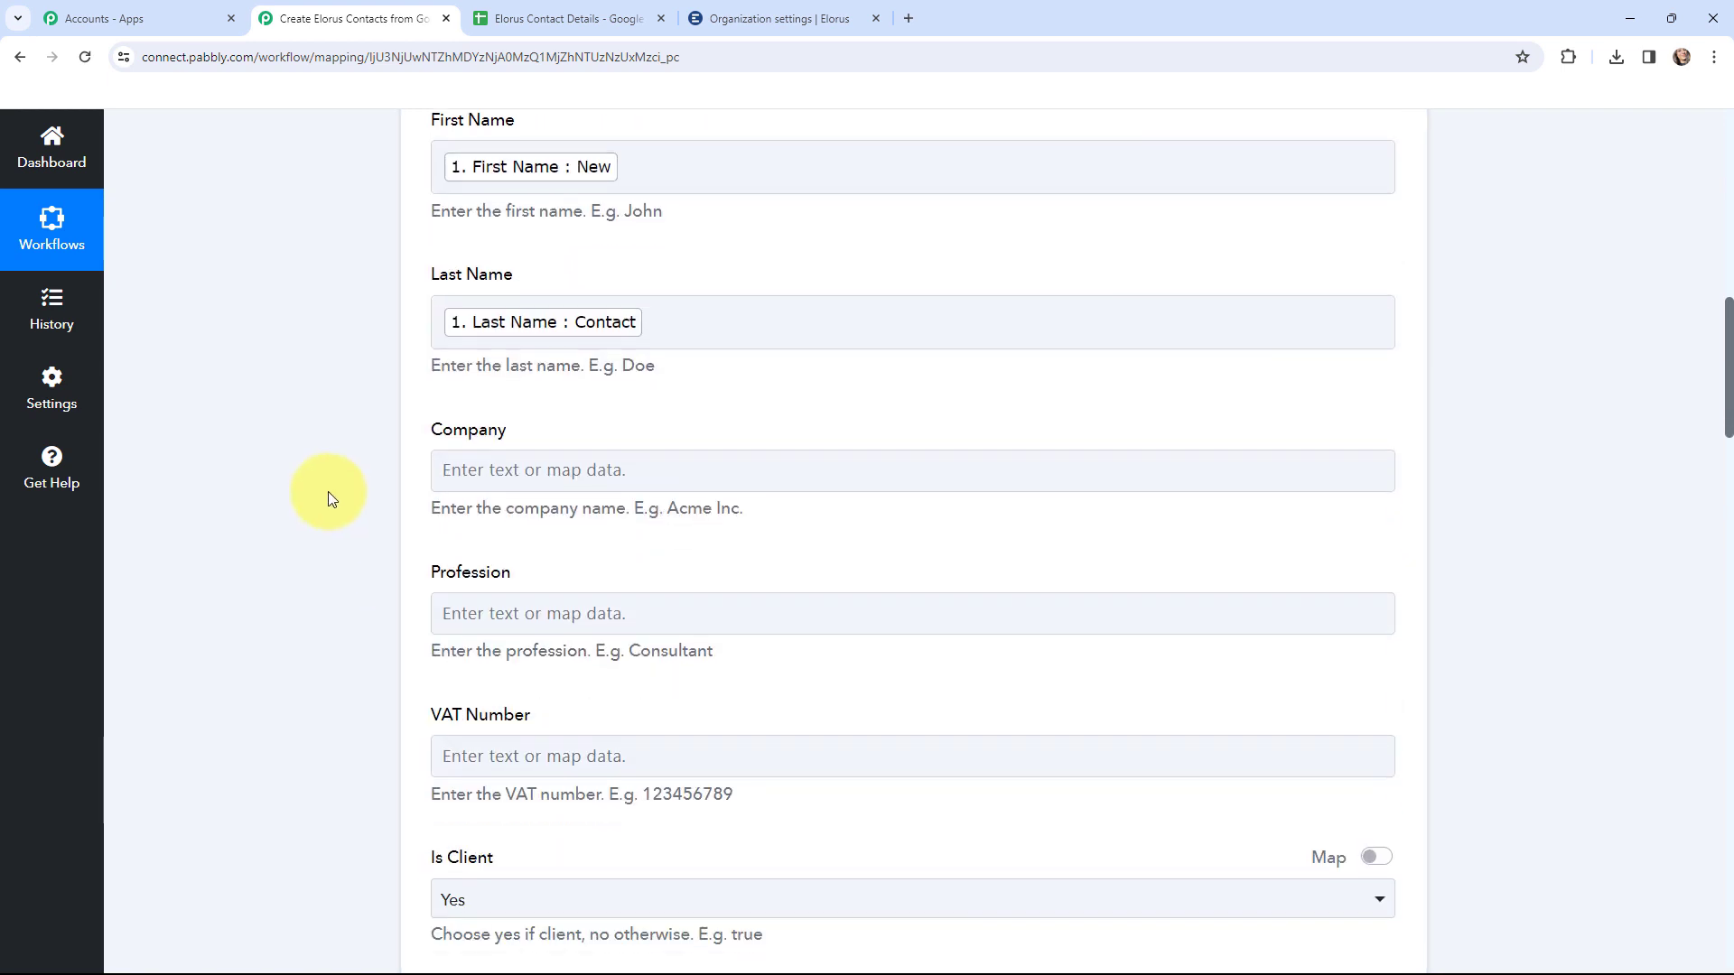
pyautogui.click(486, 386)
pyautogui.click(484, 542)
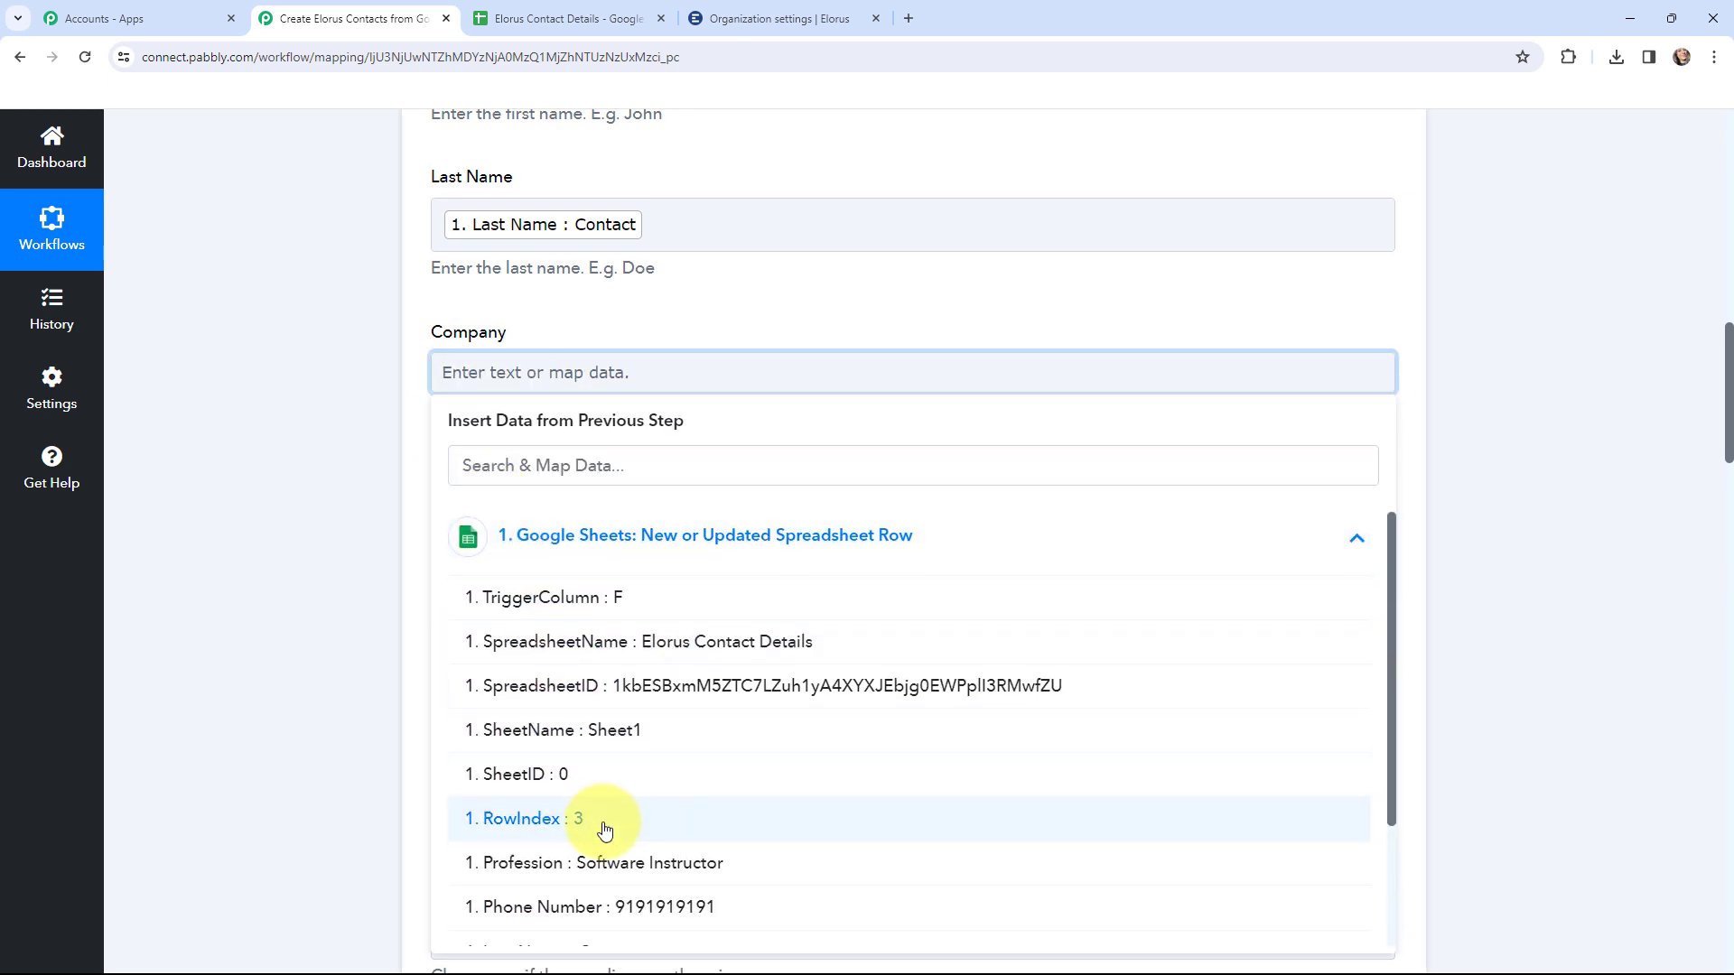
pyautogui.scroll(-2, 606, 825)
pyautogui.scroll(-1, 626, 881)
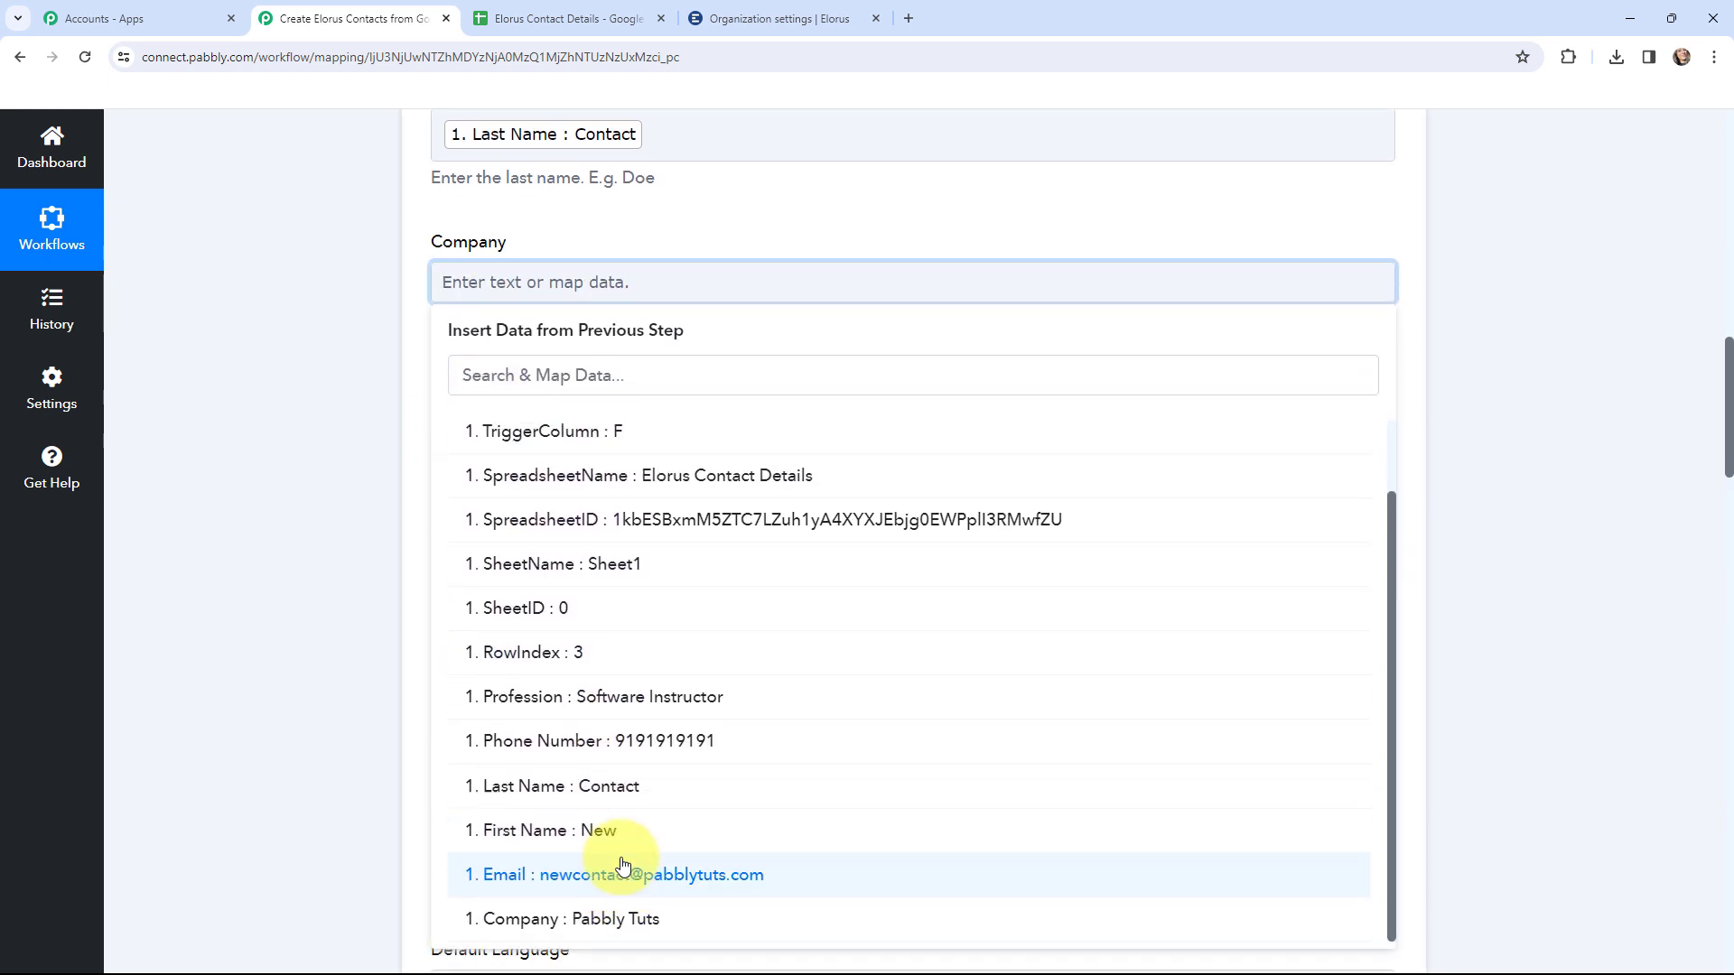
pyautogui.click(608, 930)
# - Map the contact's Profession field to the Profession value from the Google Sheets trigger
pyautogui.click(496, 434)
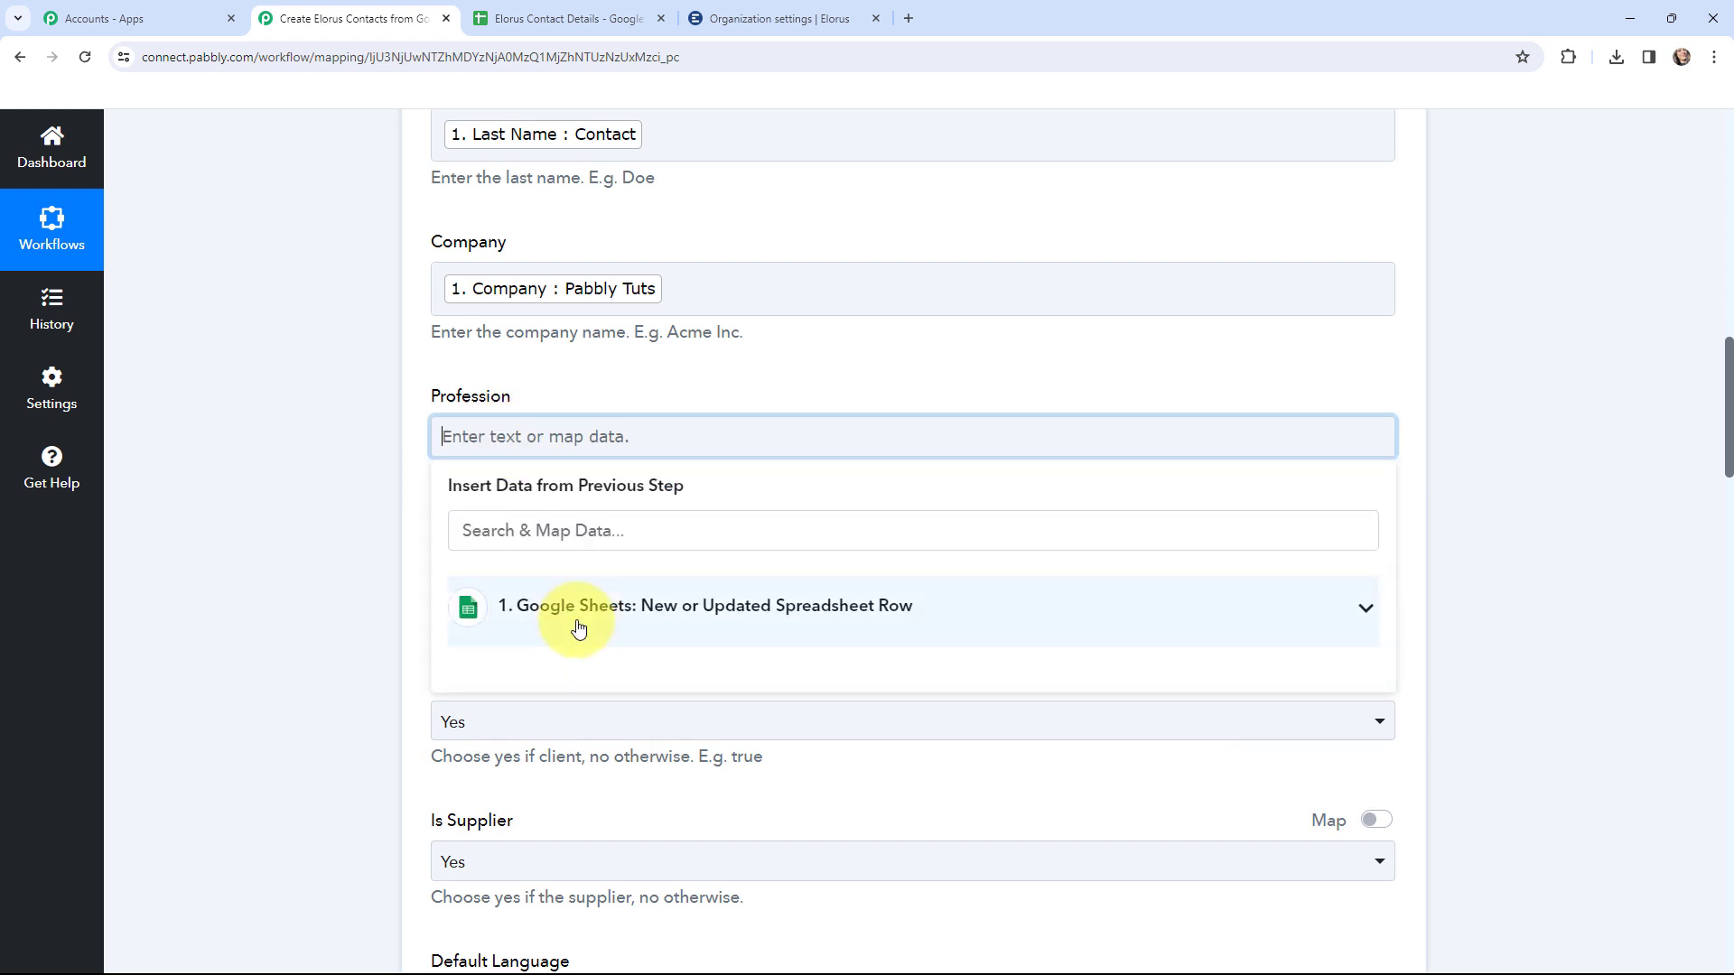
pyautogui.click(565, 607)
pyautogui.scroll(-3, 623, 750)
pyautogui.click(631, 718)
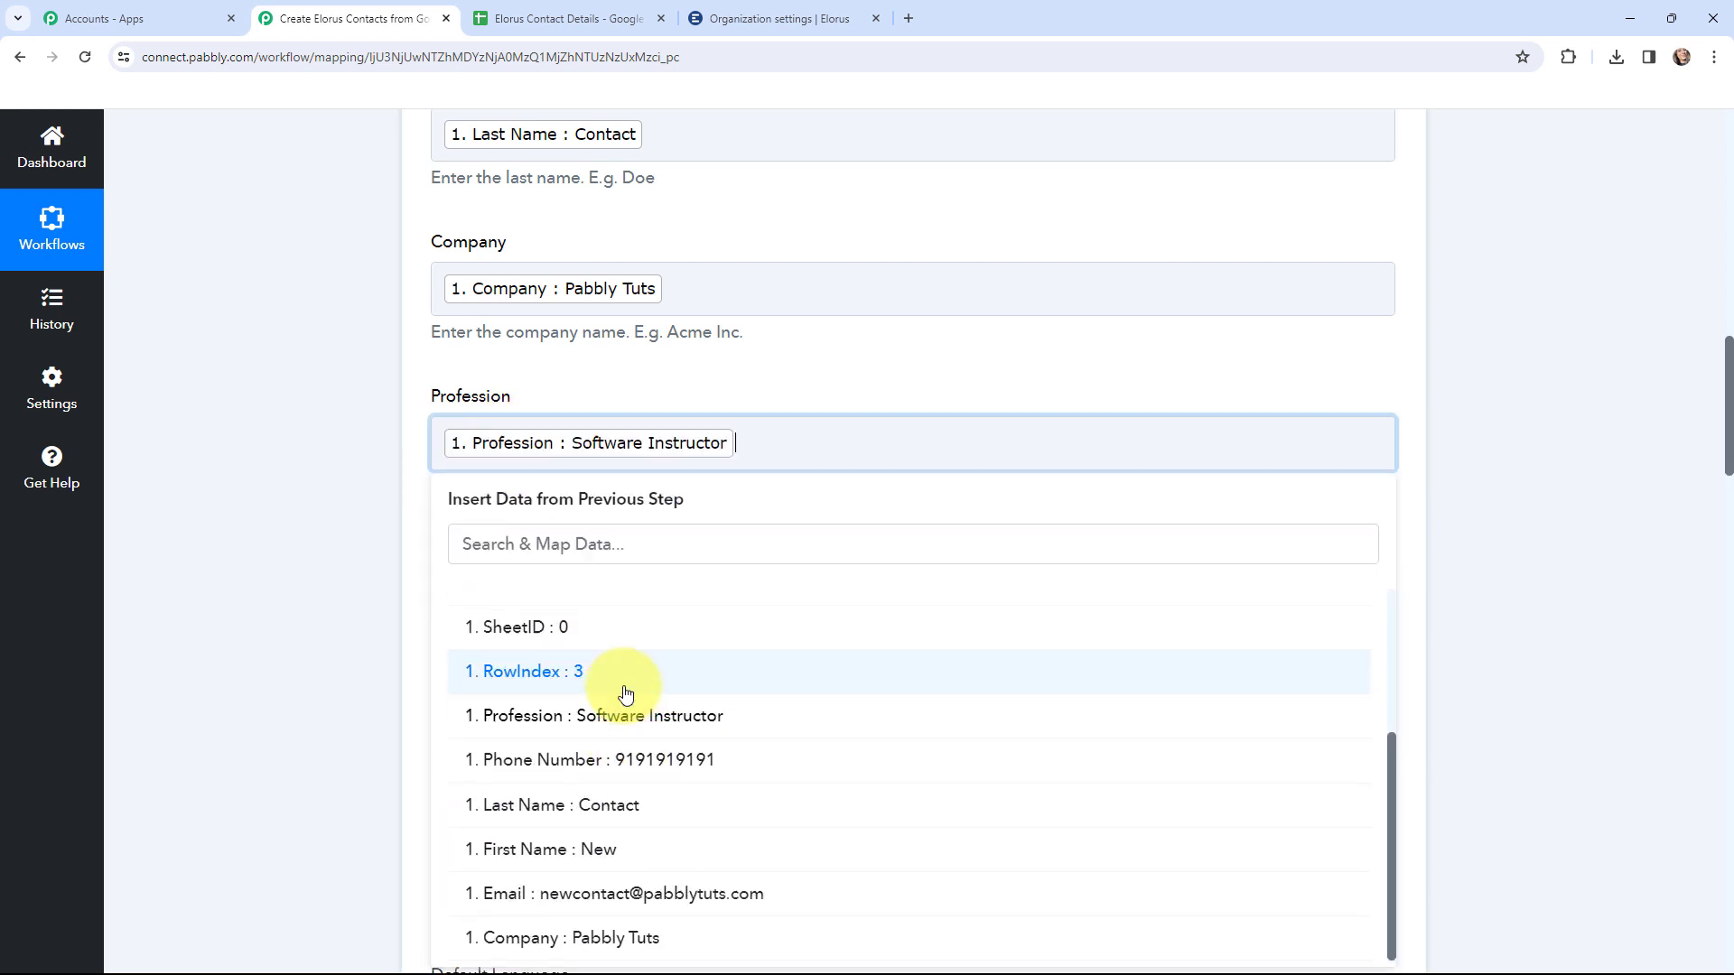
pyautogui.click(363, 569)
# - Map the Email(s) field to the Email value from the Google Sheets trigger and set Email(s) Is Primary? to true
pyautogui.scroll(-15, 334, 454)
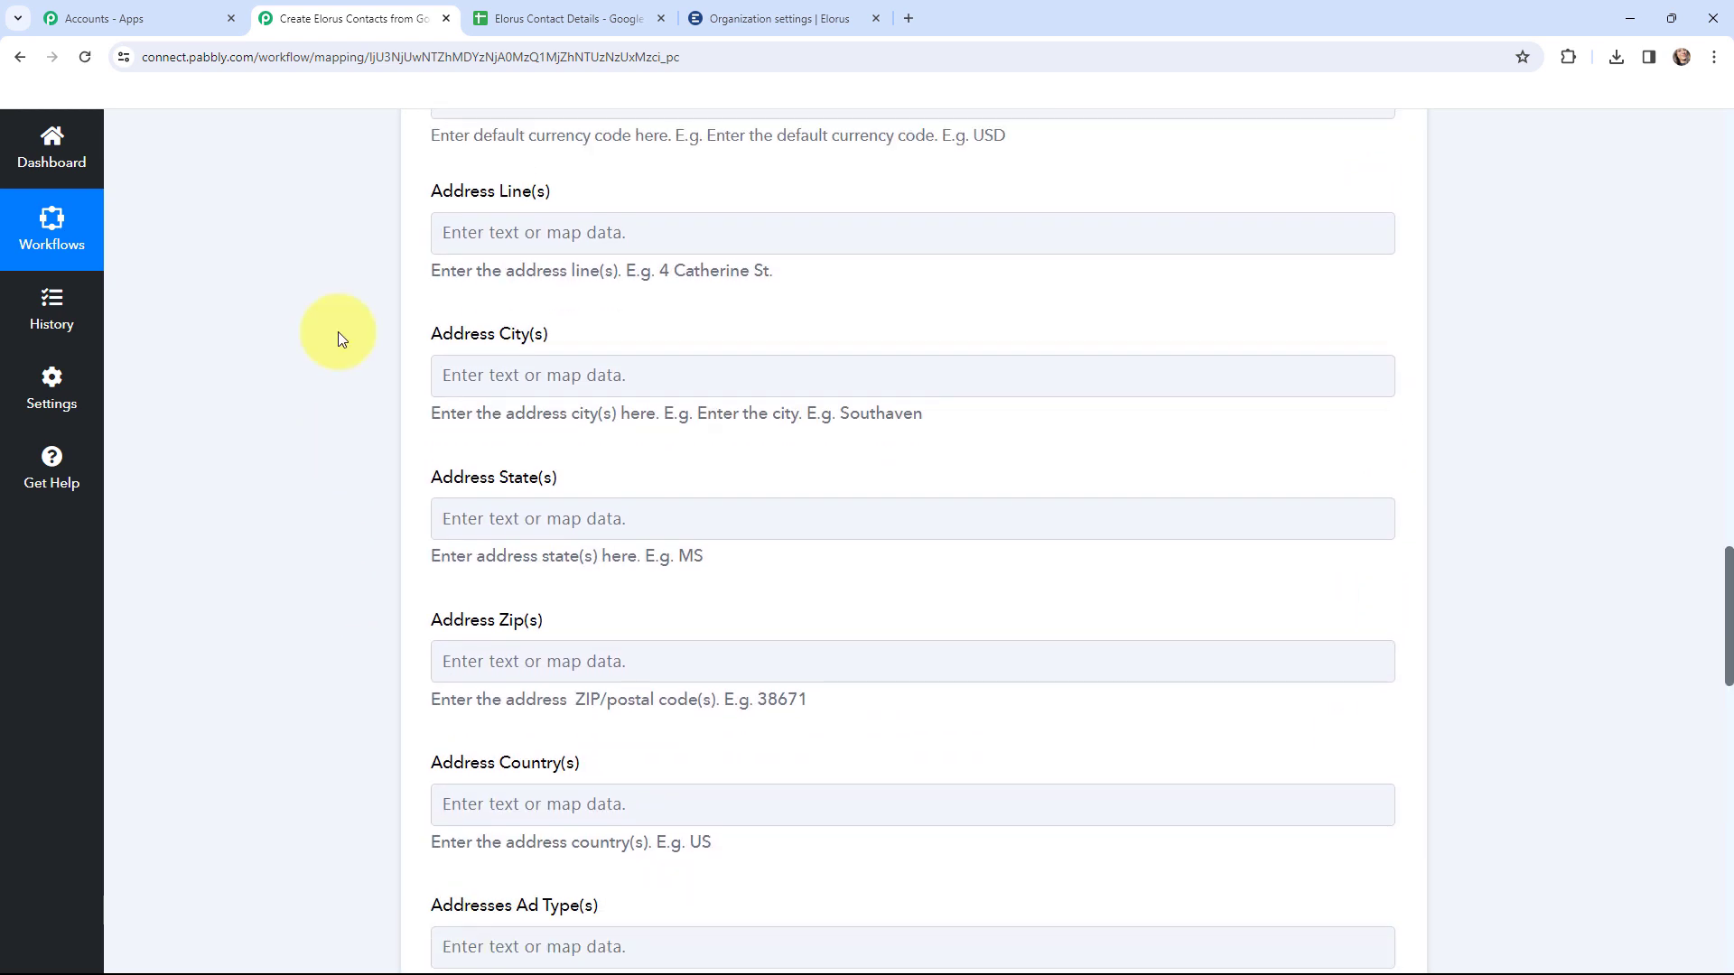
pyautogui.scroll(-7, 338, 339)
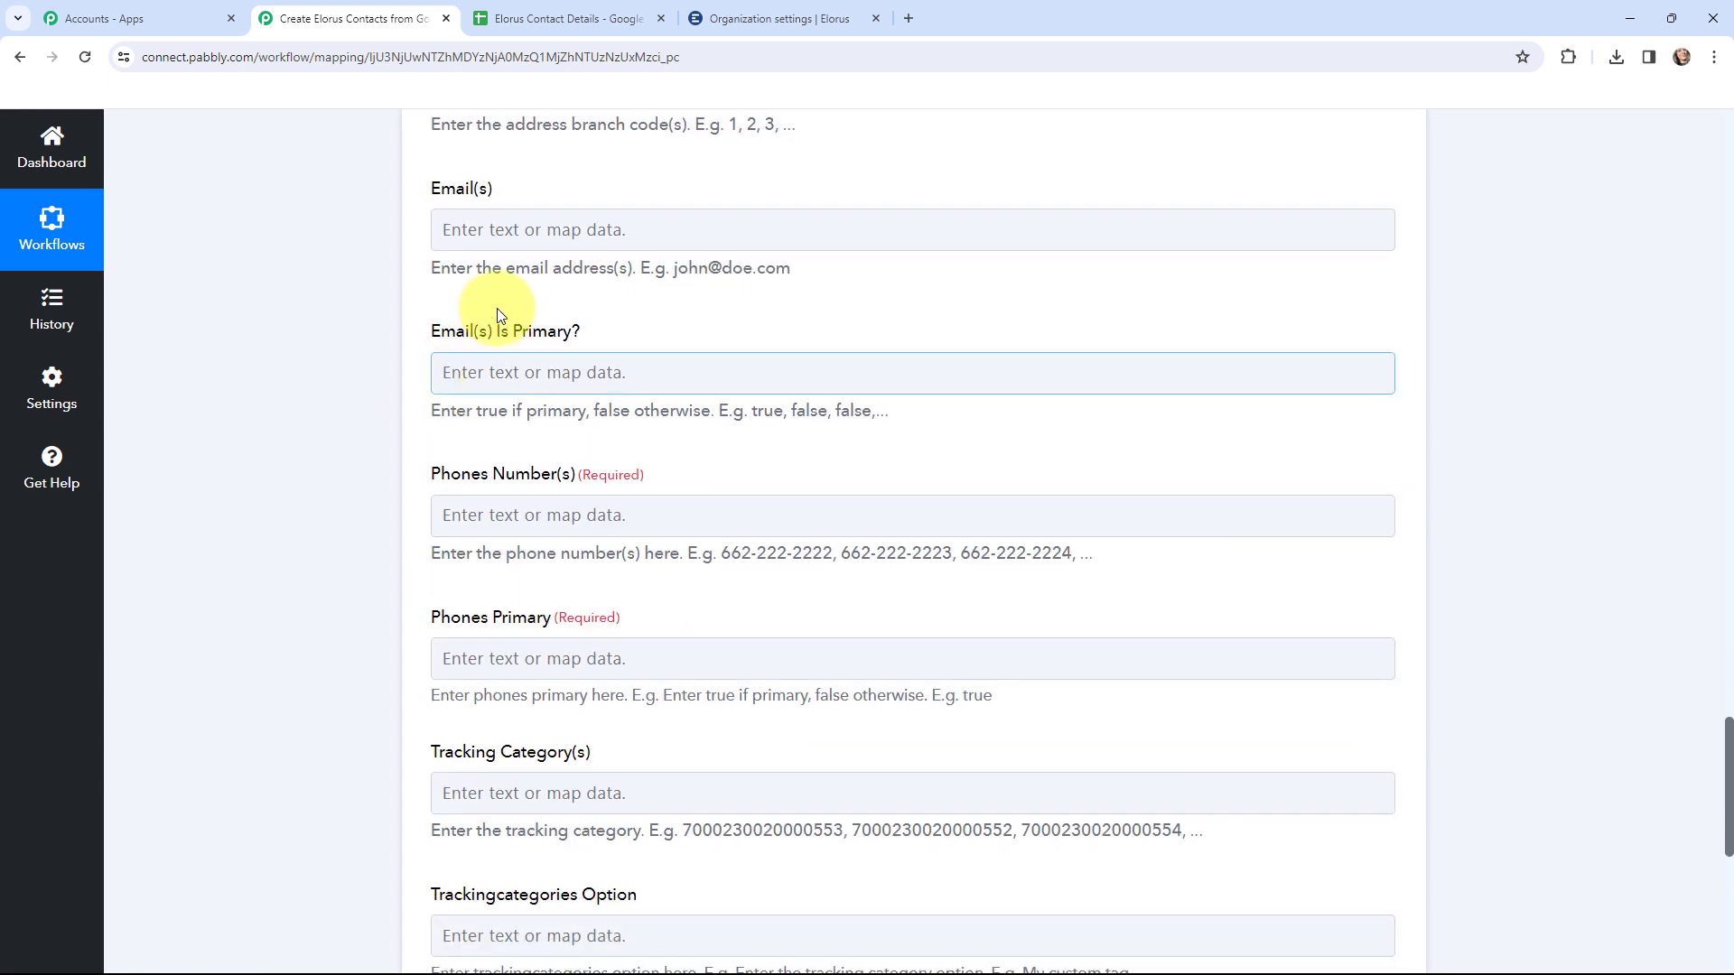
pyautogui.click(501, 237)
pyautogui.click(483, 398)
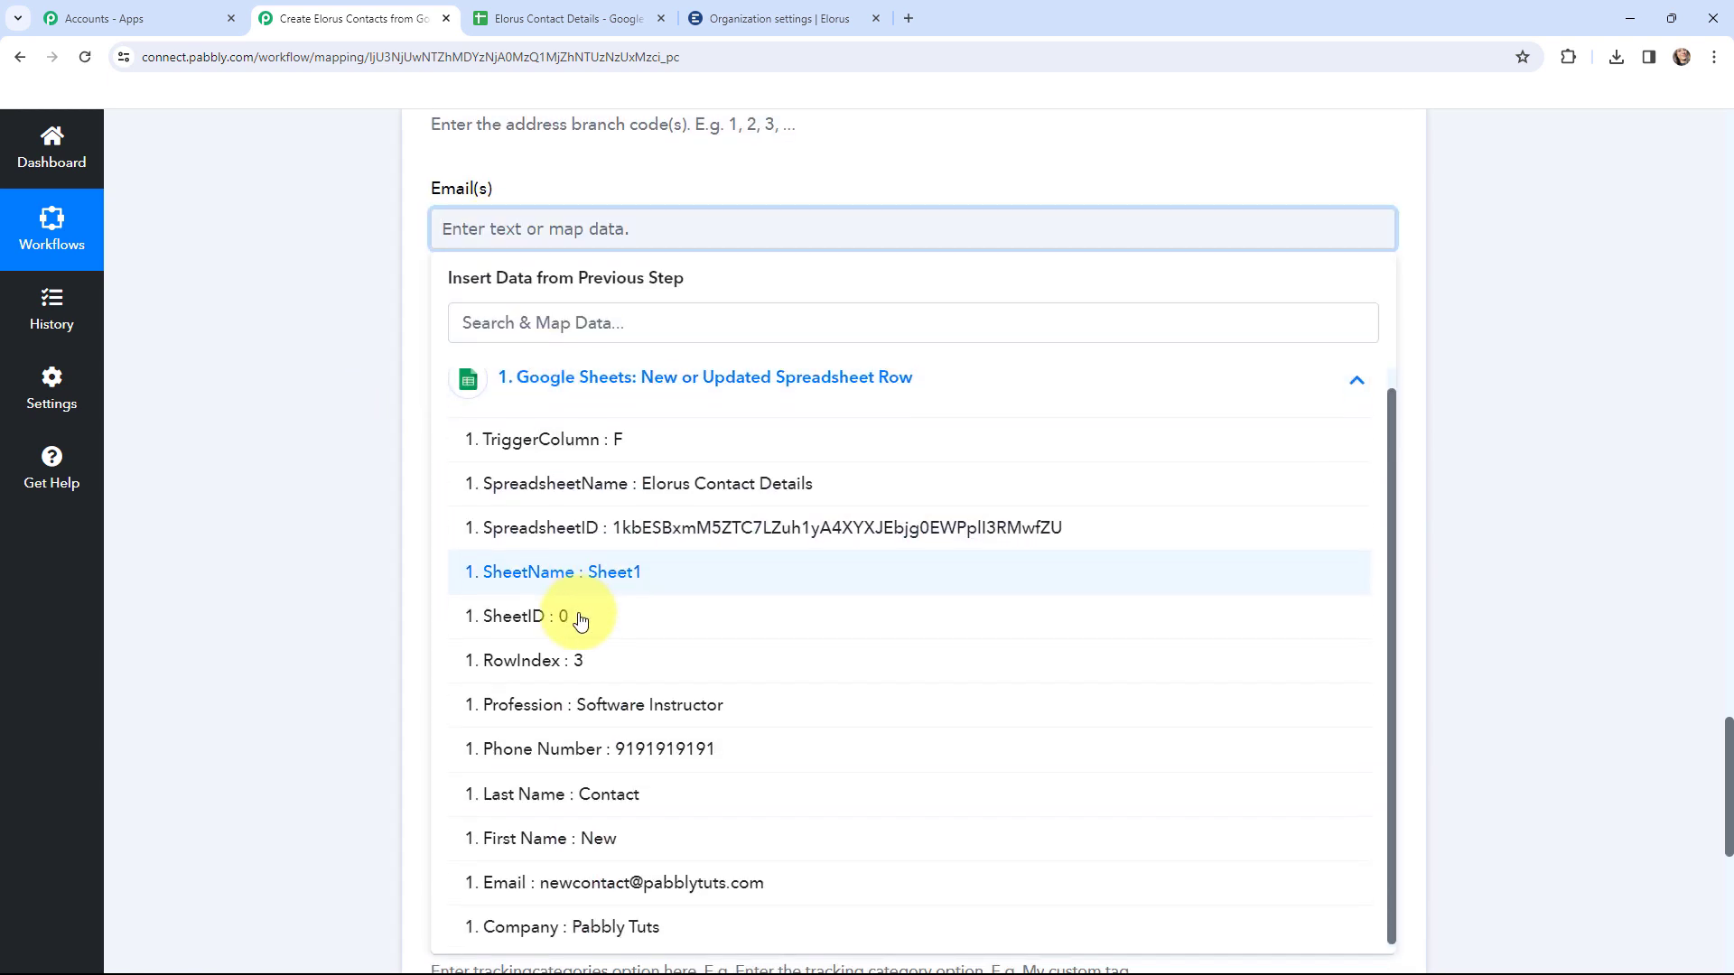
pyautogui.click(623, 881)
pyautogui.click(263, 506)
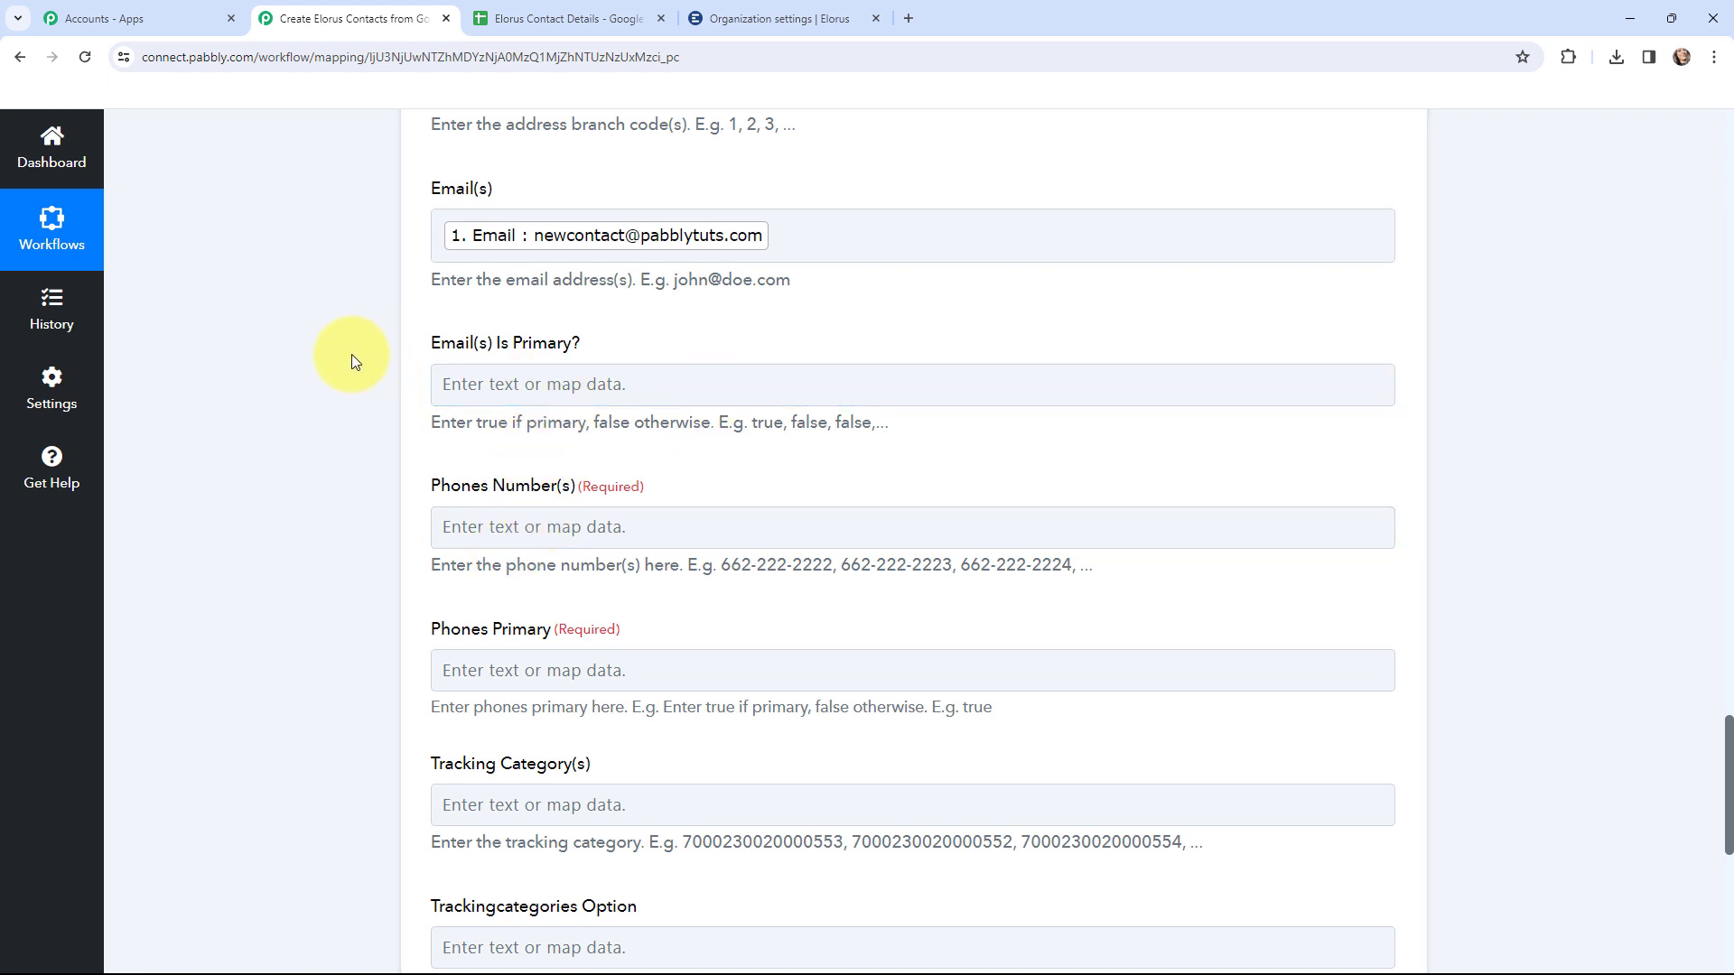
pyautogui.click(549, 384)
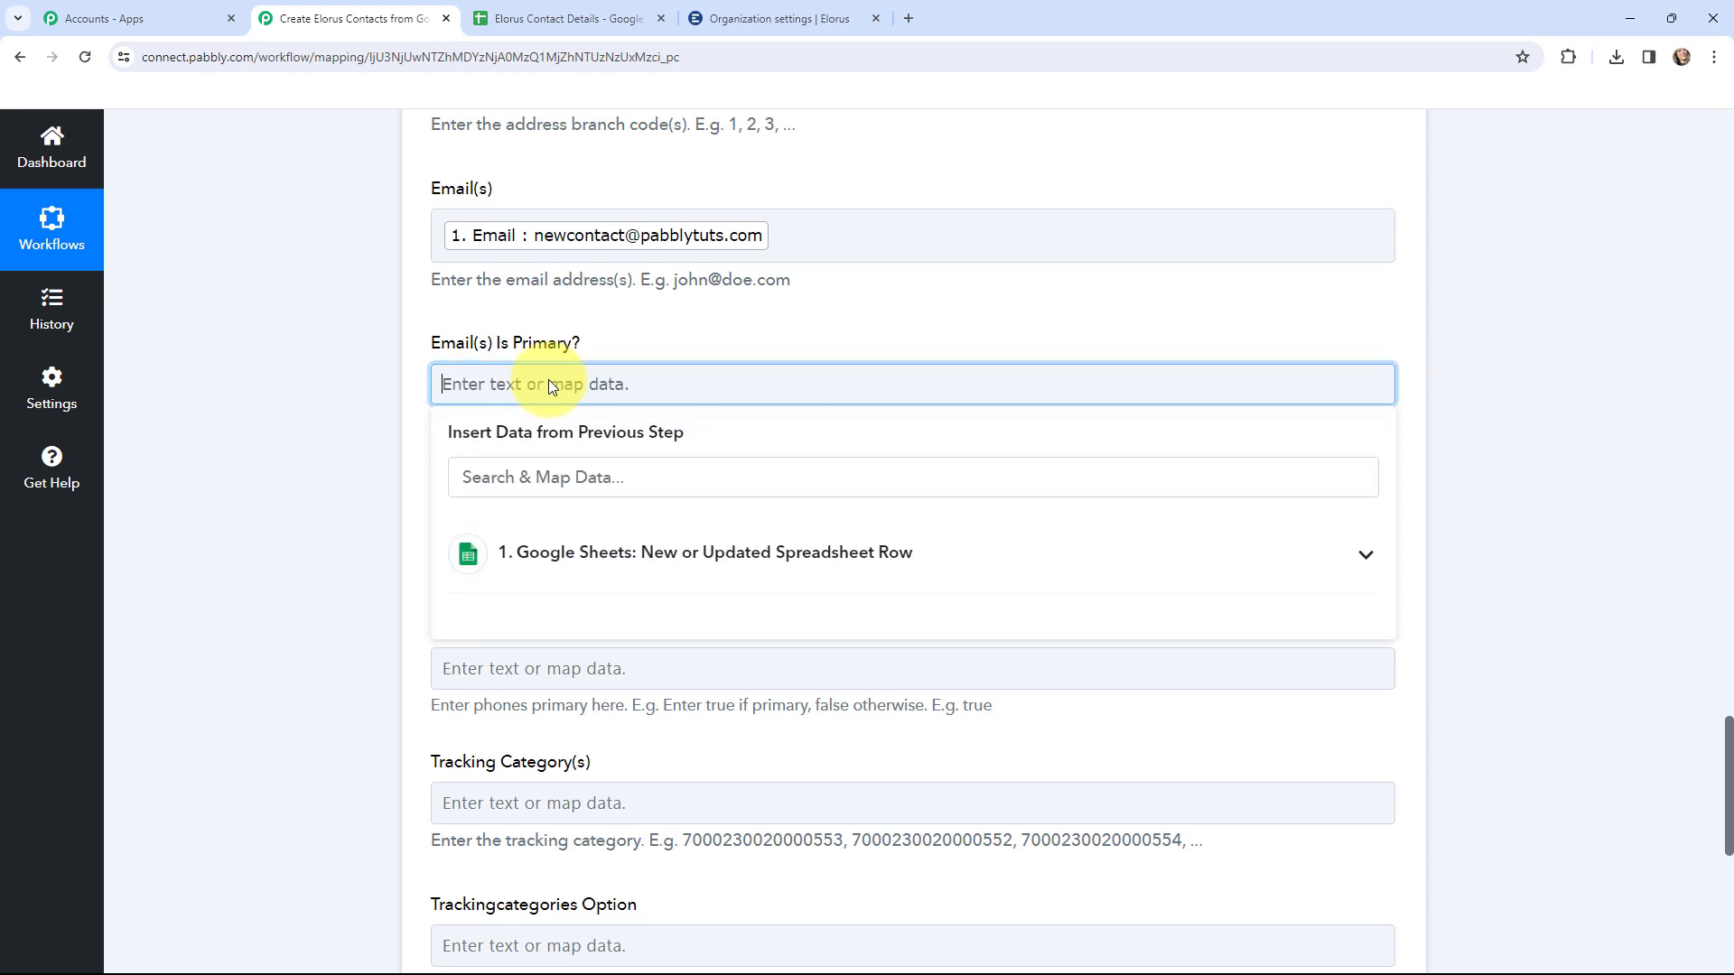
pyautogui.write('true')
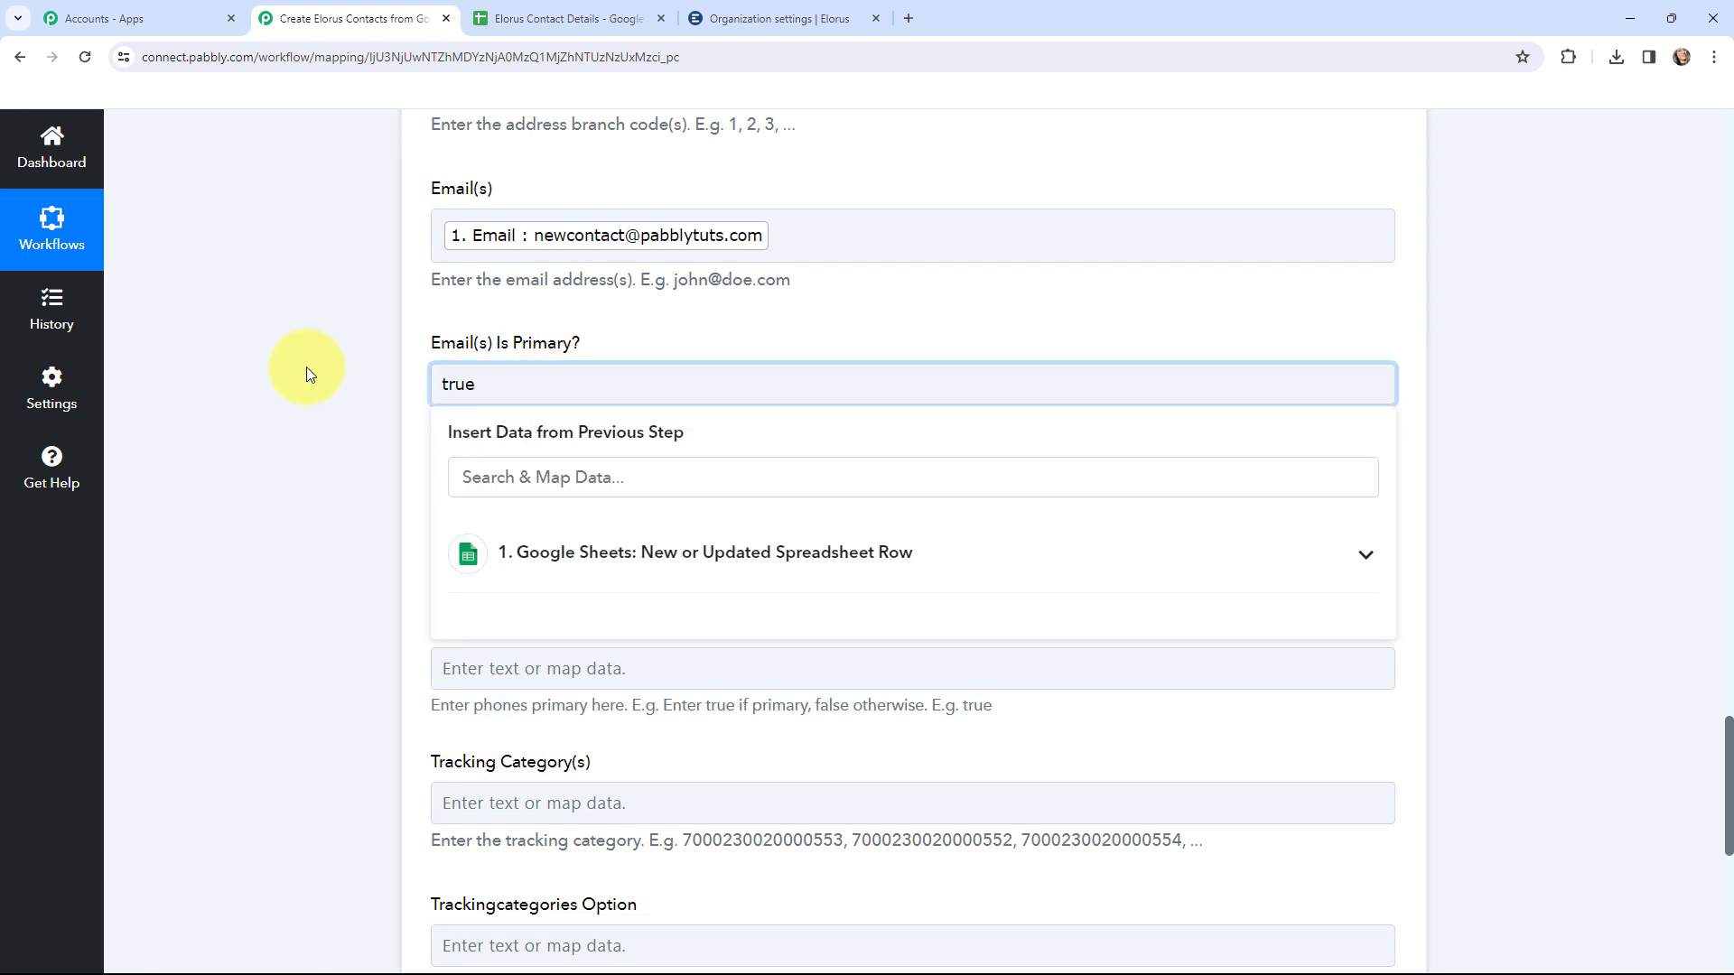
pyautogui.click(307, 370)
# - Map Phones Number(s) to the Phone Number value from the Google Sheets trigger and set Phones Primary to true
pyautogui.scroll(-3, 452, 271)
pyautogui.click(479, 256)
pyautogui.click(542, 423)
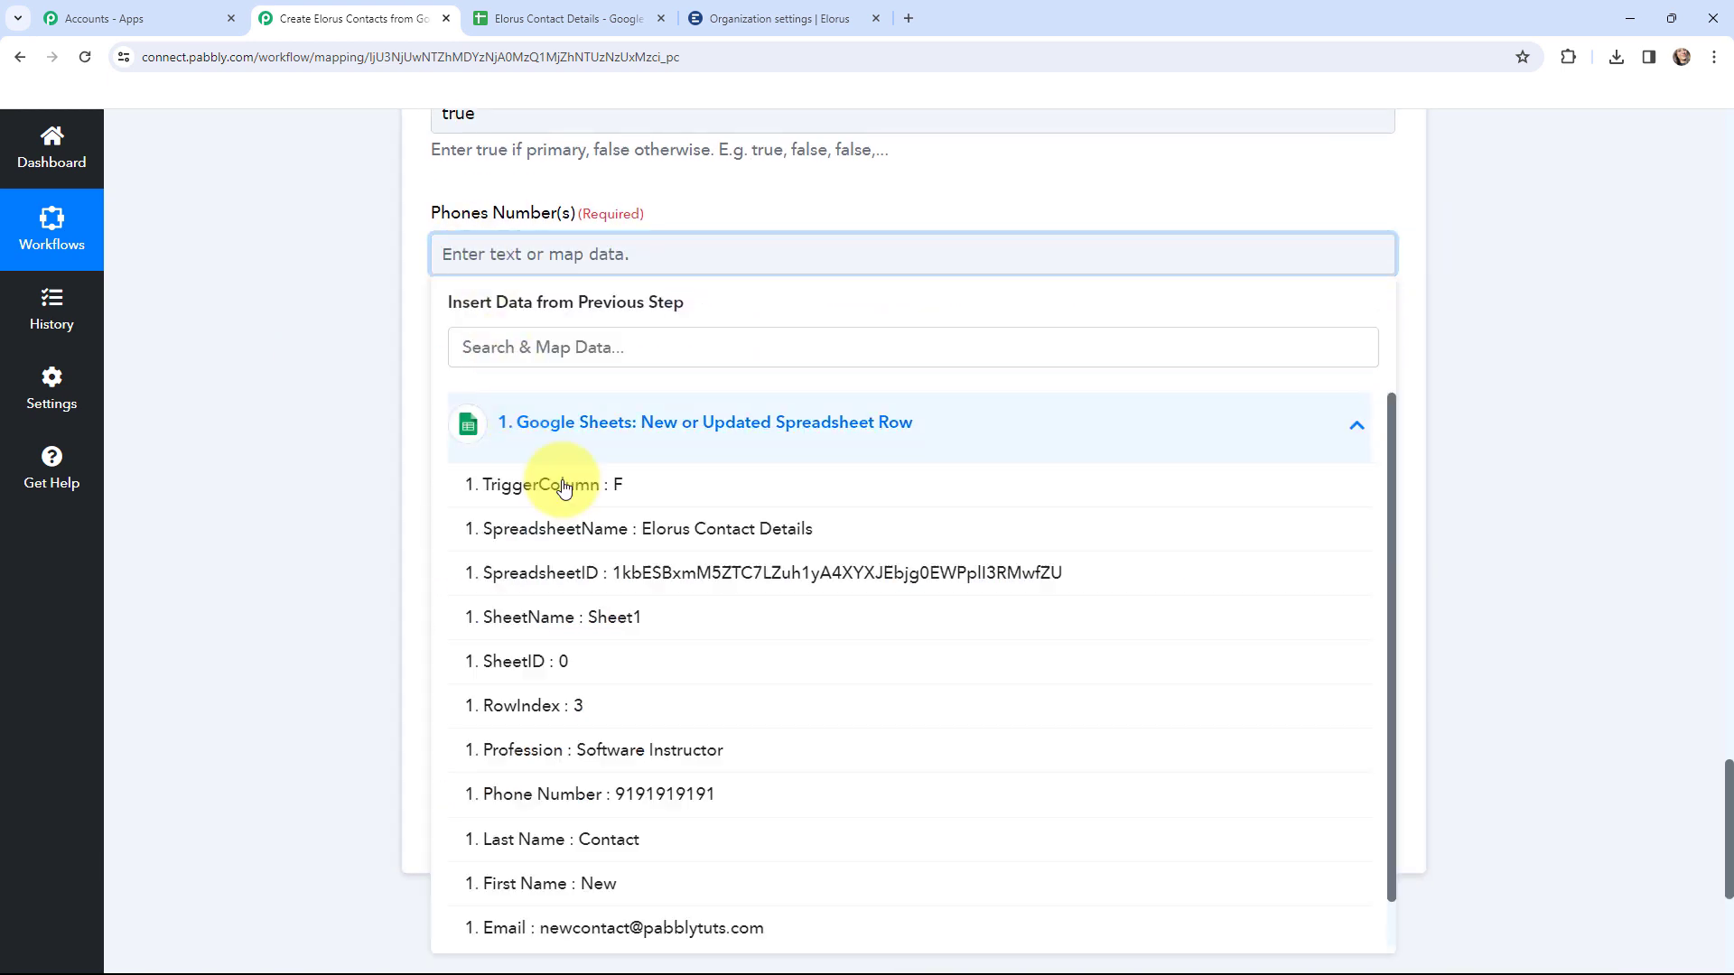
pyautogui.scroll(-1, 623, 704)
pyautogui.click(632, 747)
pyautogui.click(497, 406)
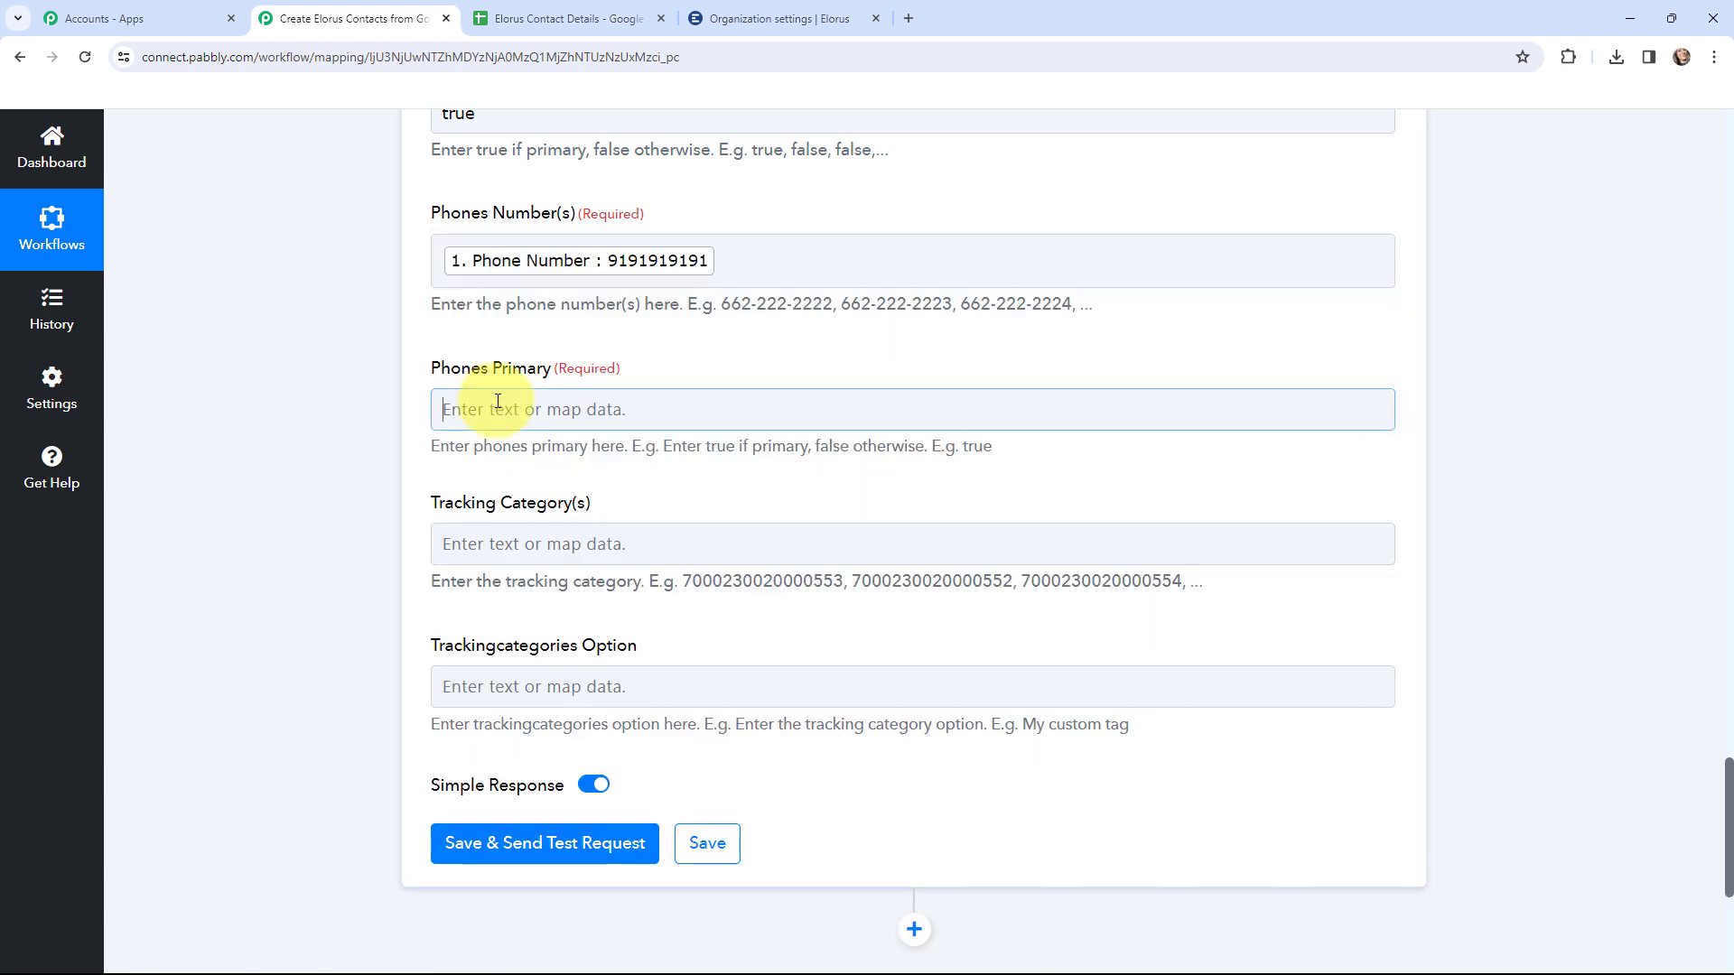
pyautogui.write('true')
pyautogui.click(361, 383)
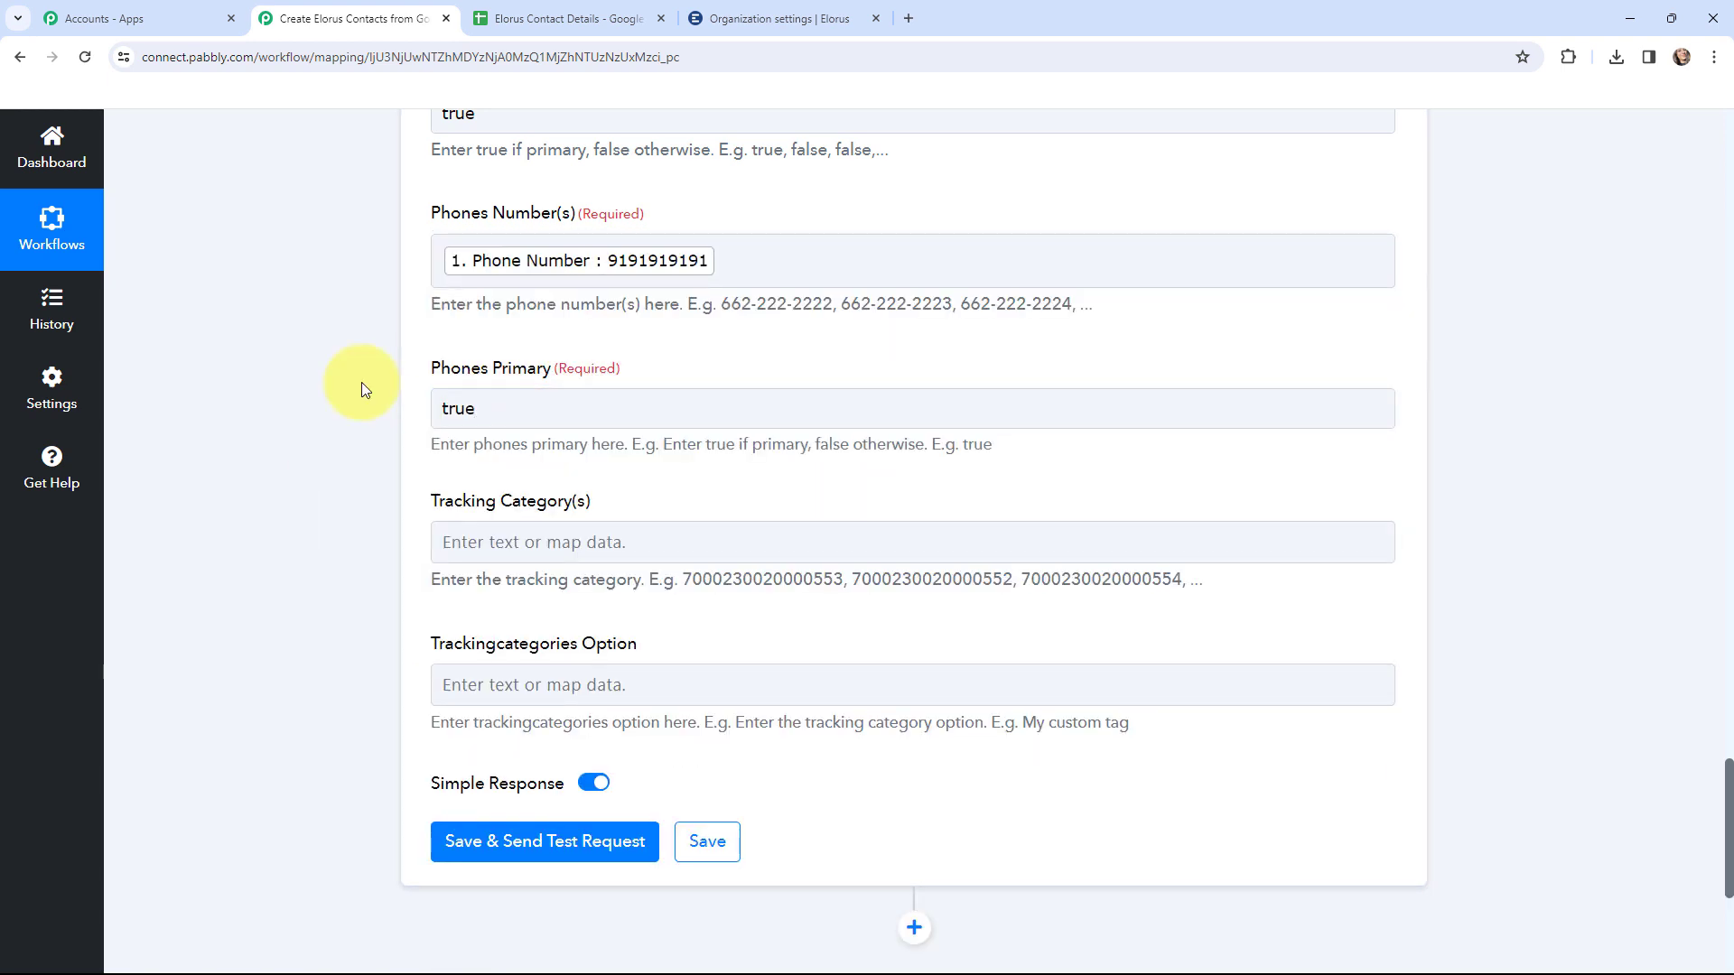
# - Review the mapped name, company, profession, email and phone fields of the Create Contact action
pyautogui.scroll(12, 361, 388)
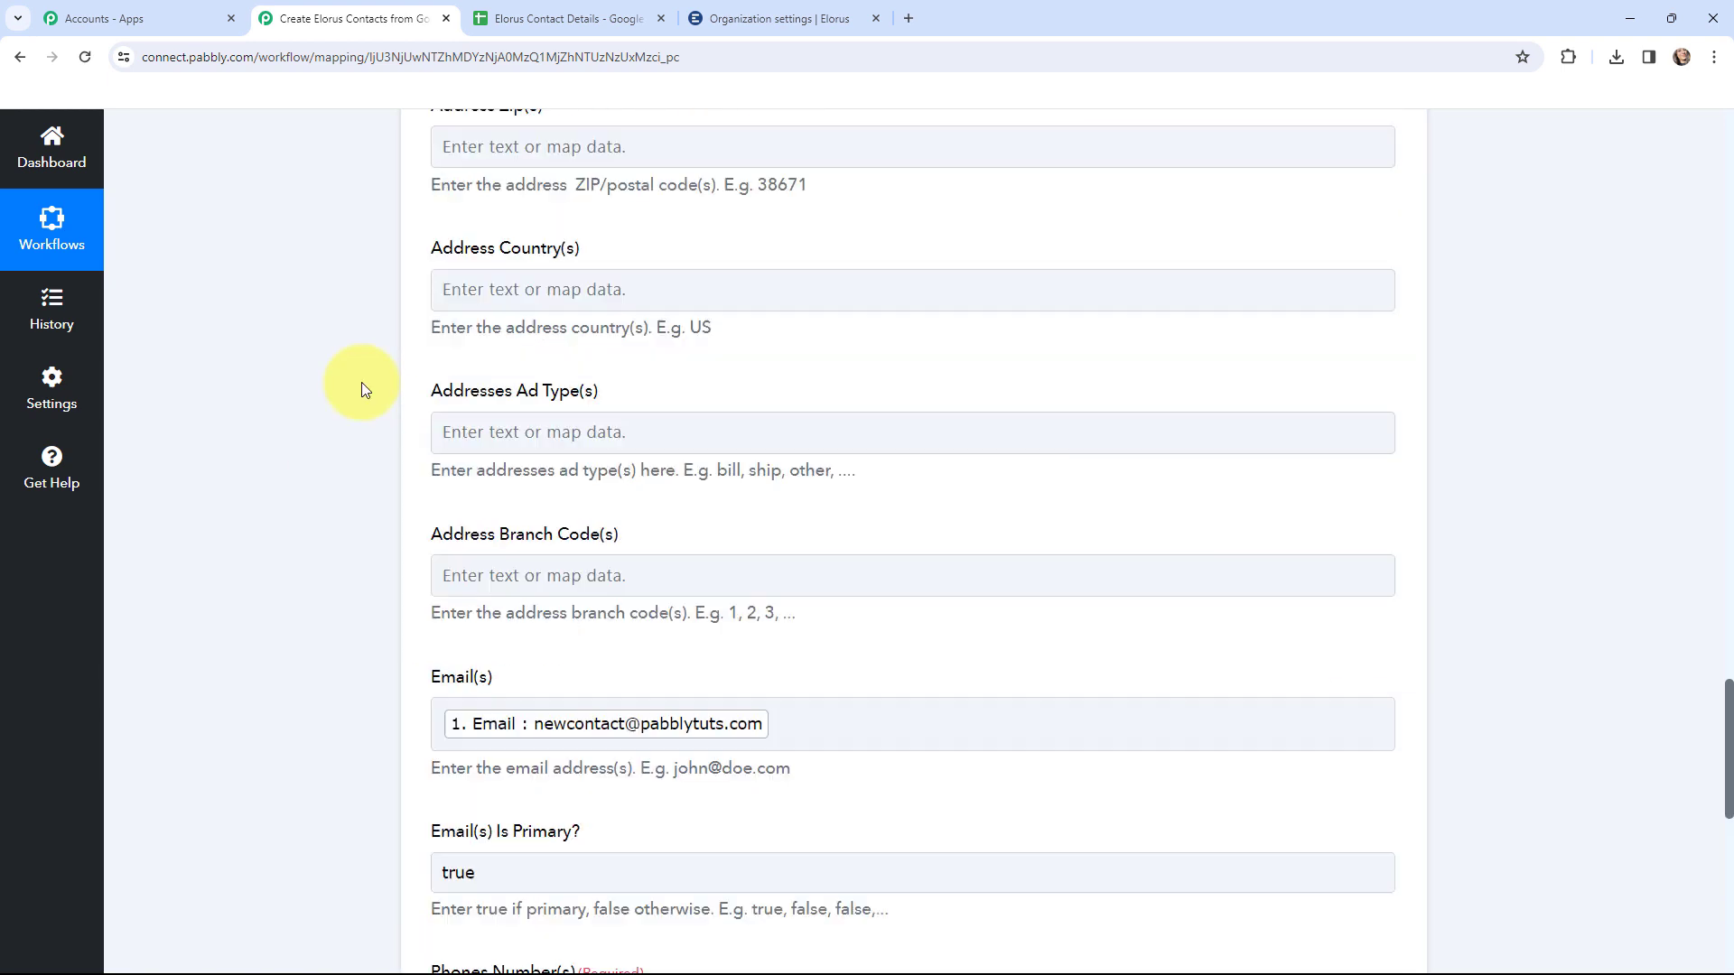
pyautogui.scroll(20, 361, 382)
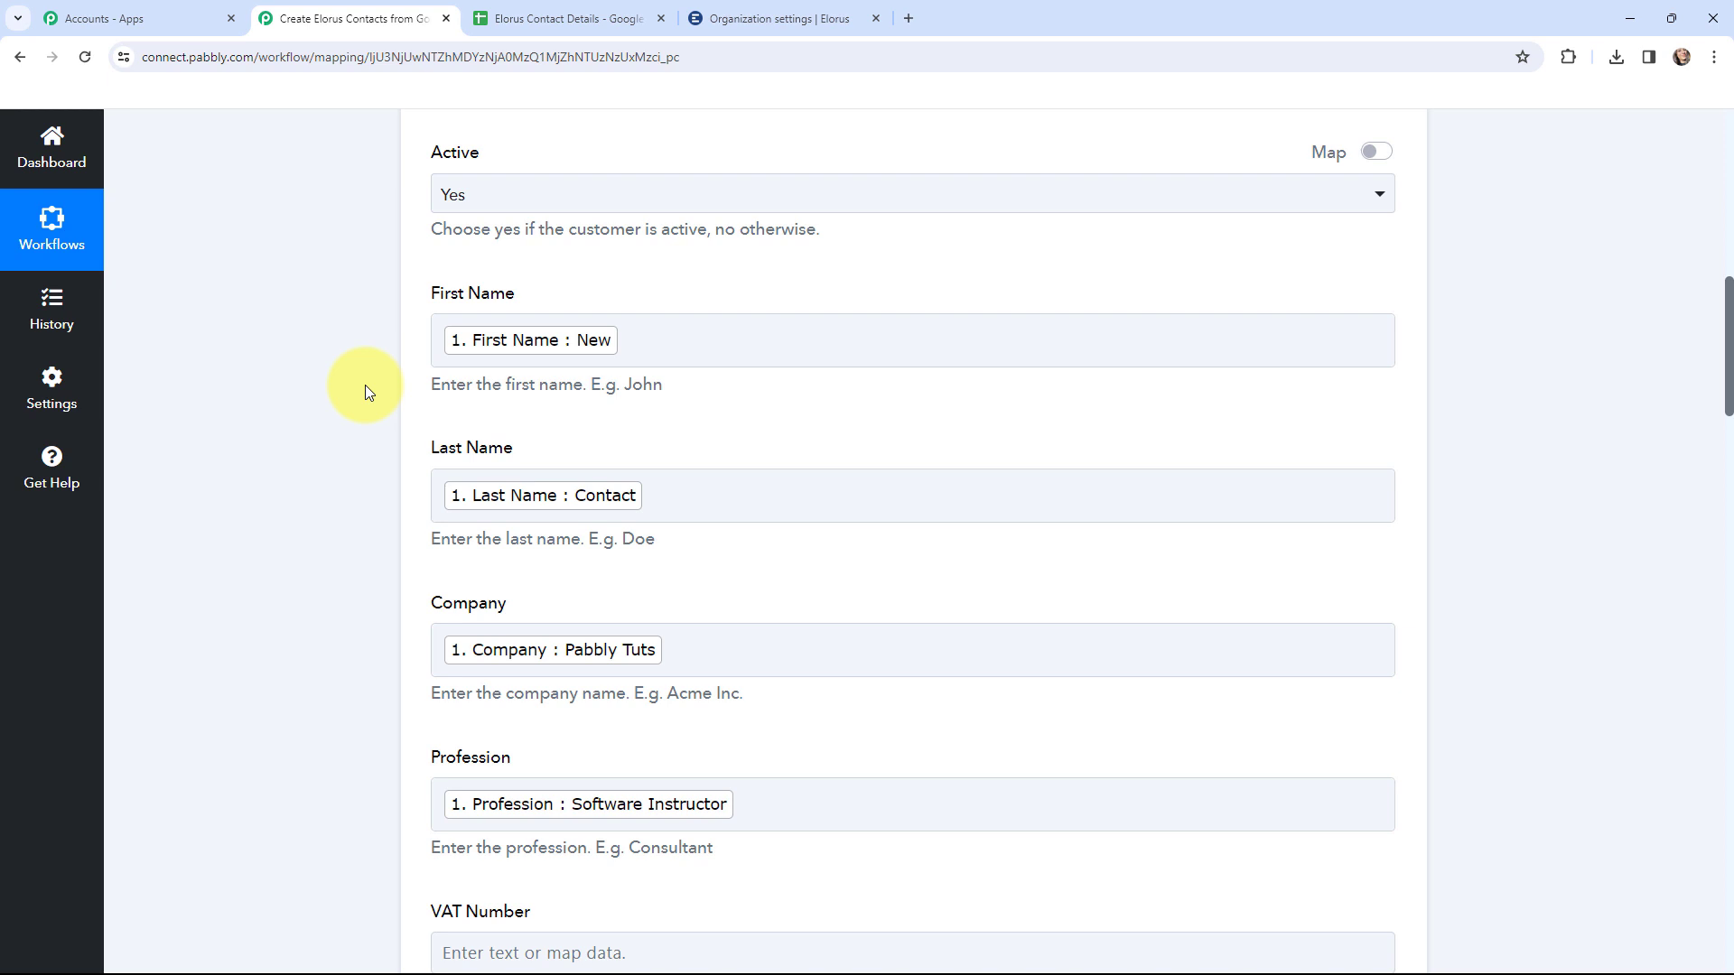
pyautogui.scroll(-20, 366, 386)
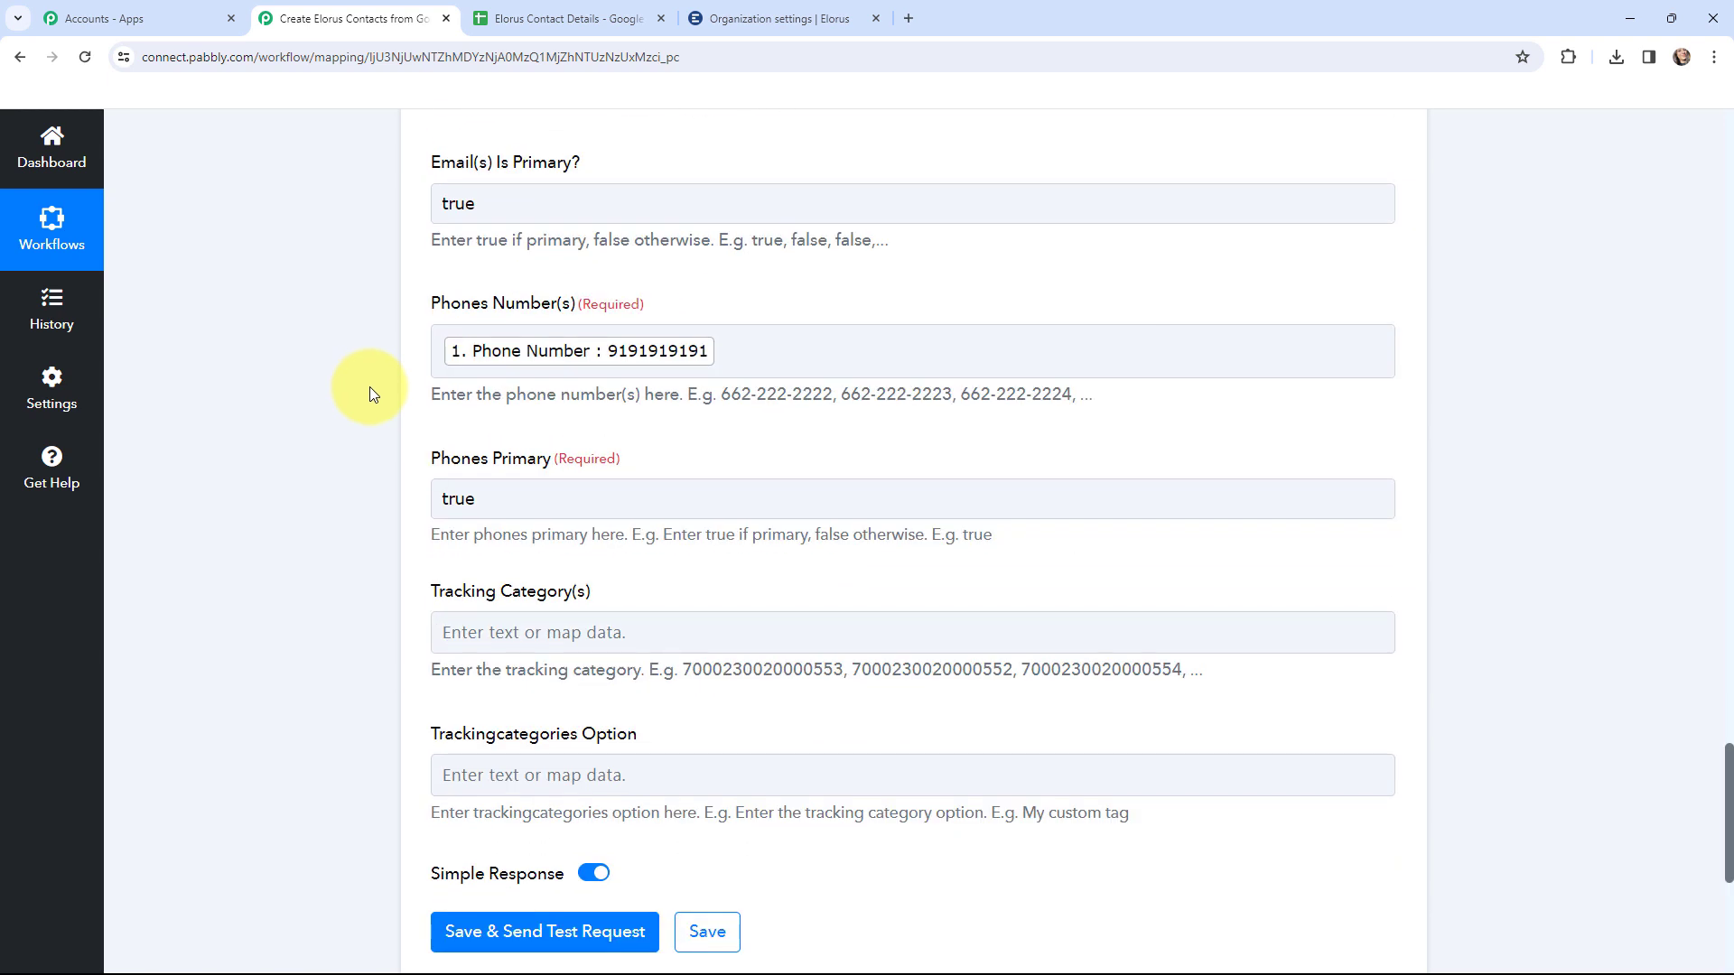
pyautogui.scroll(2, 371, 388)
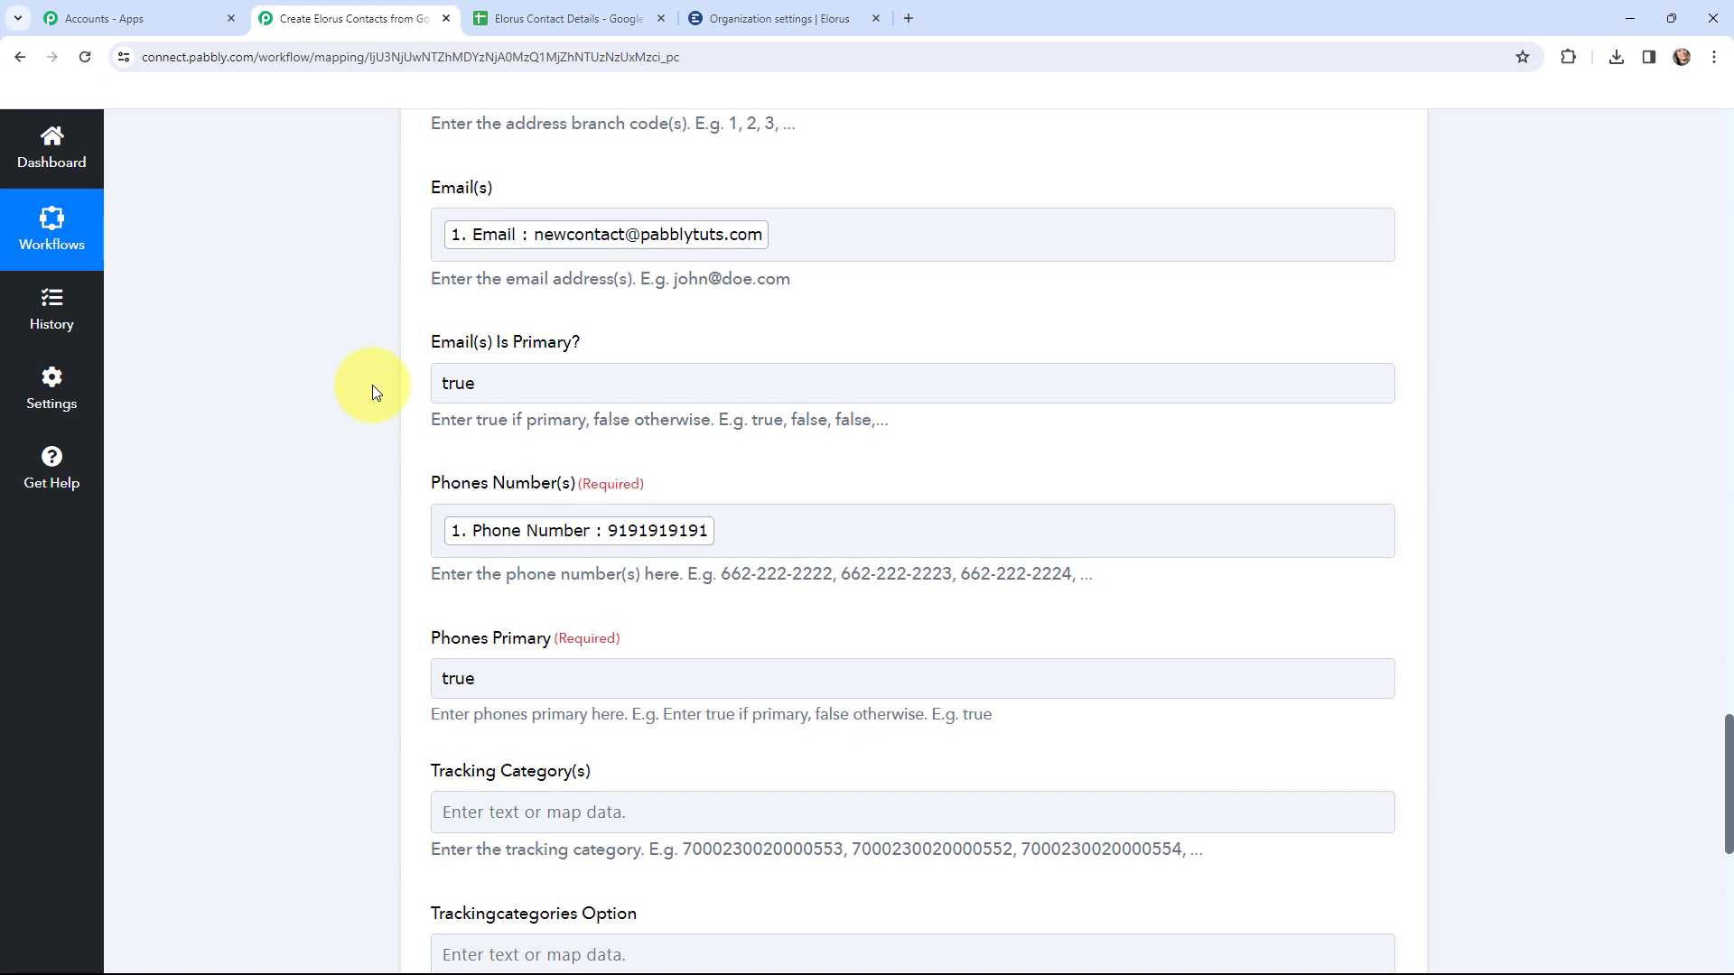
pyautogui.scroll(-7, 372, 385)
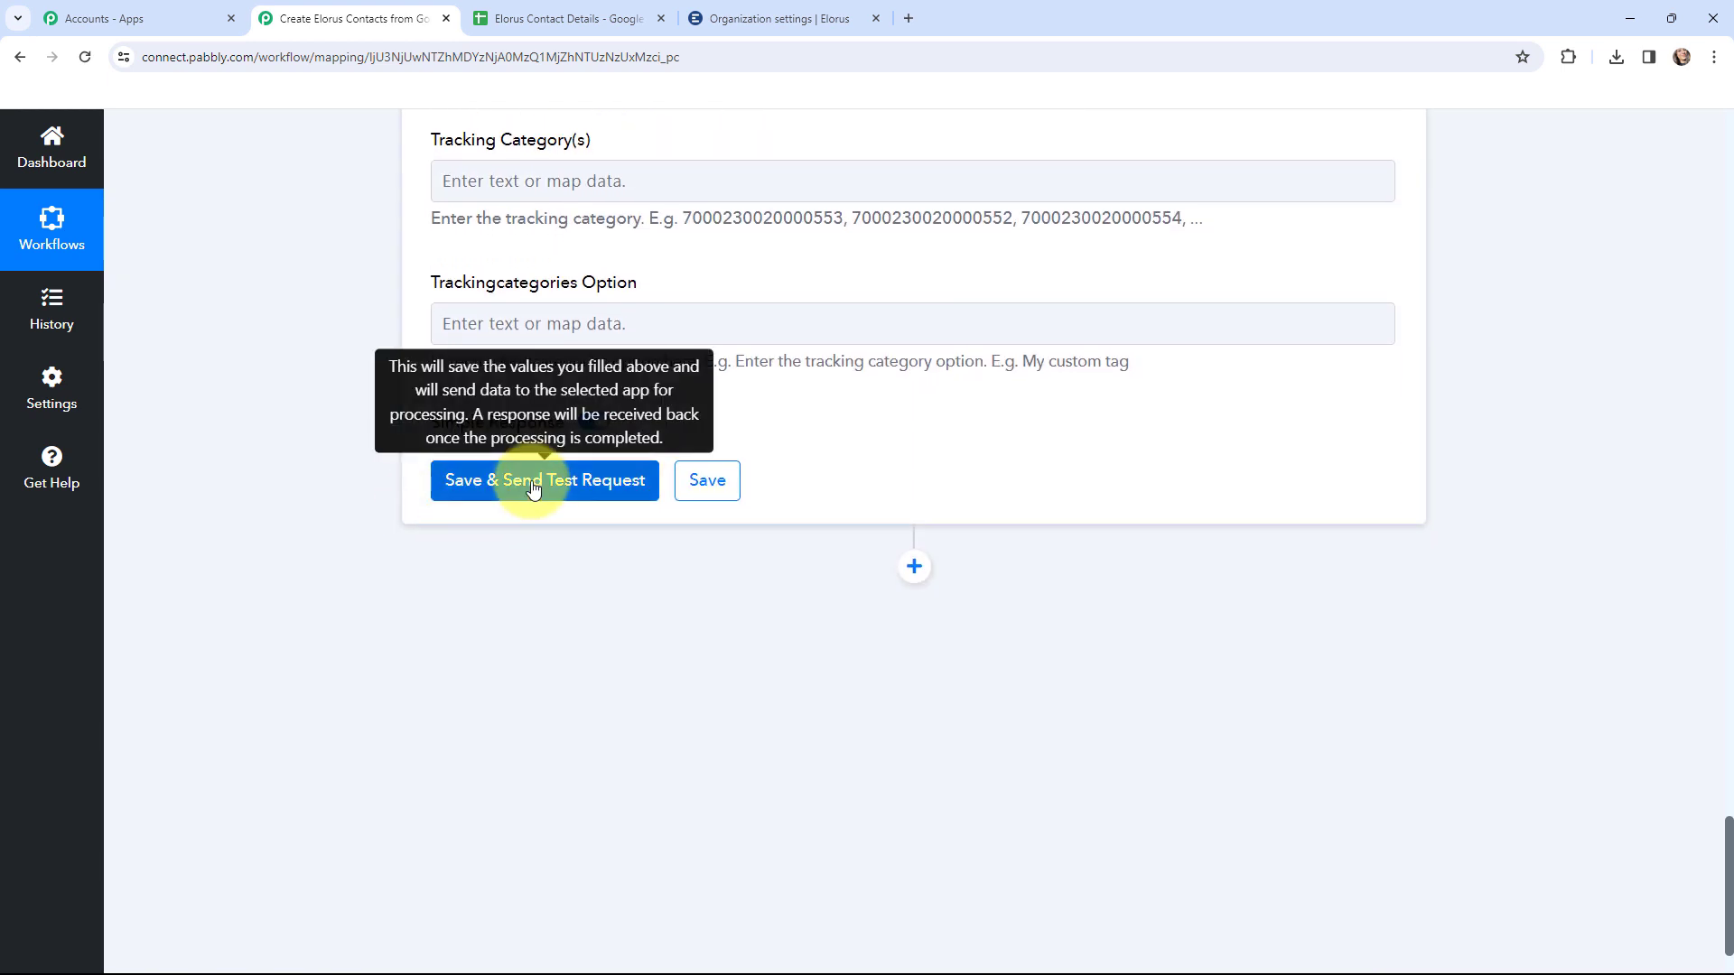
# - Save the Create Contact action, send its test request, and check the contact Id in the received response
pyautogui.click(532, 486)
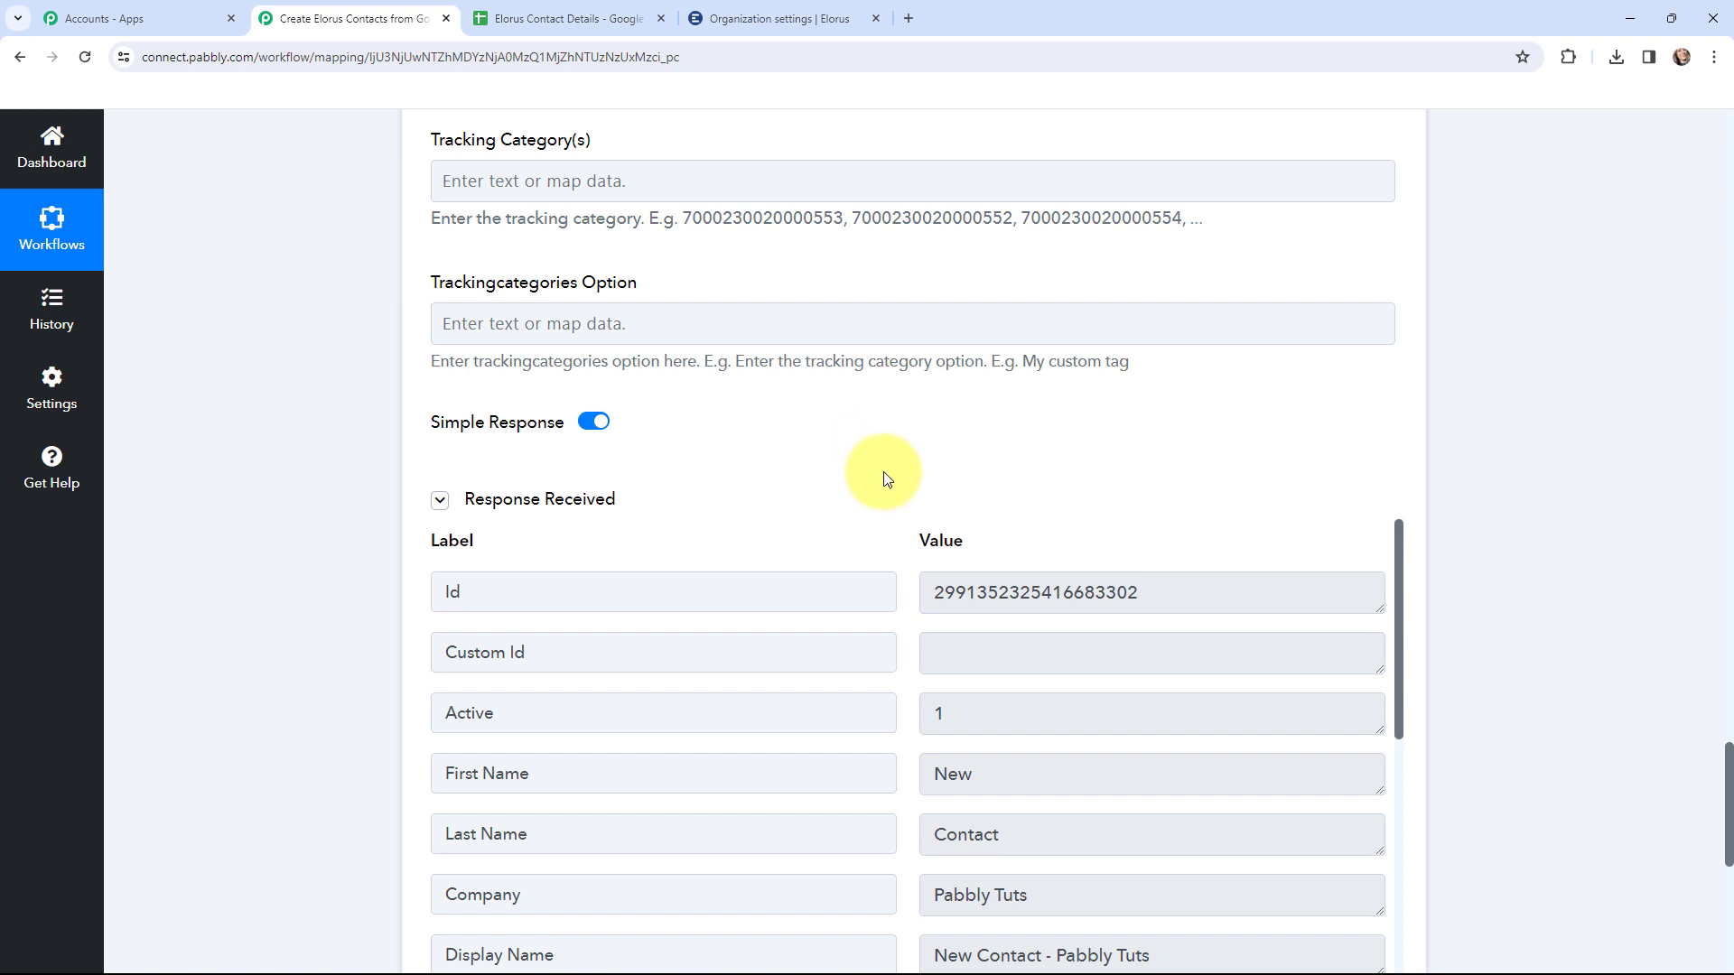
pyautogui.scroll(-2, 890, 451)
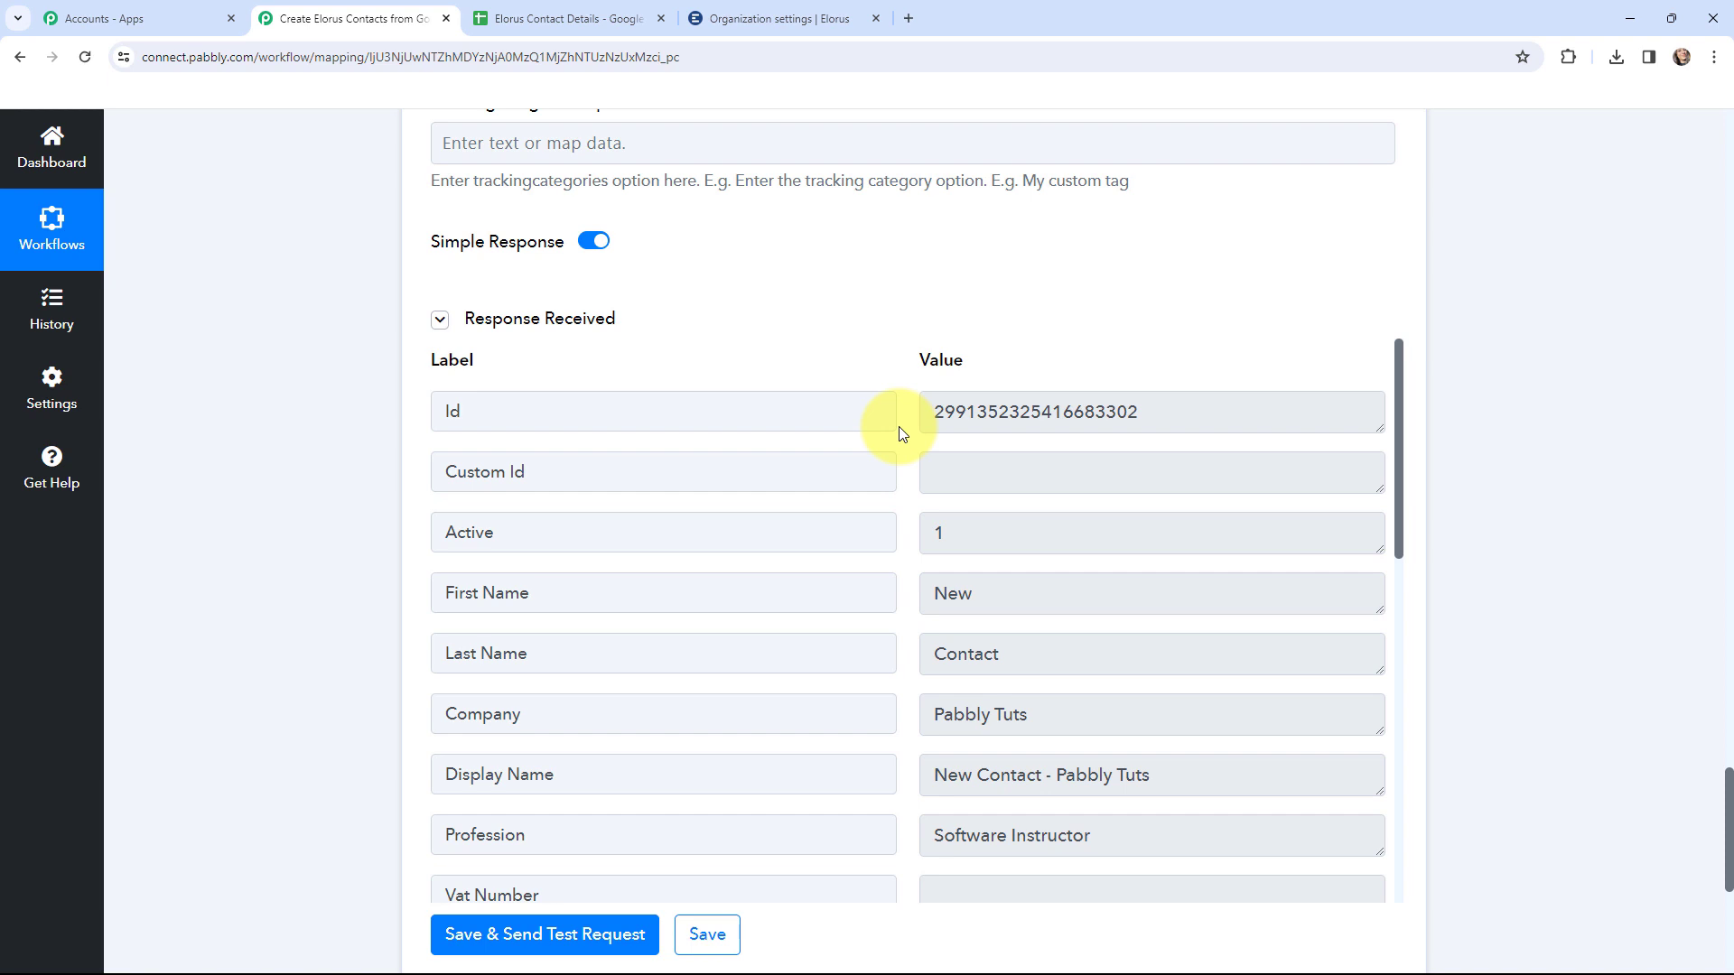
pyautogui.doubleClick(930, 412)
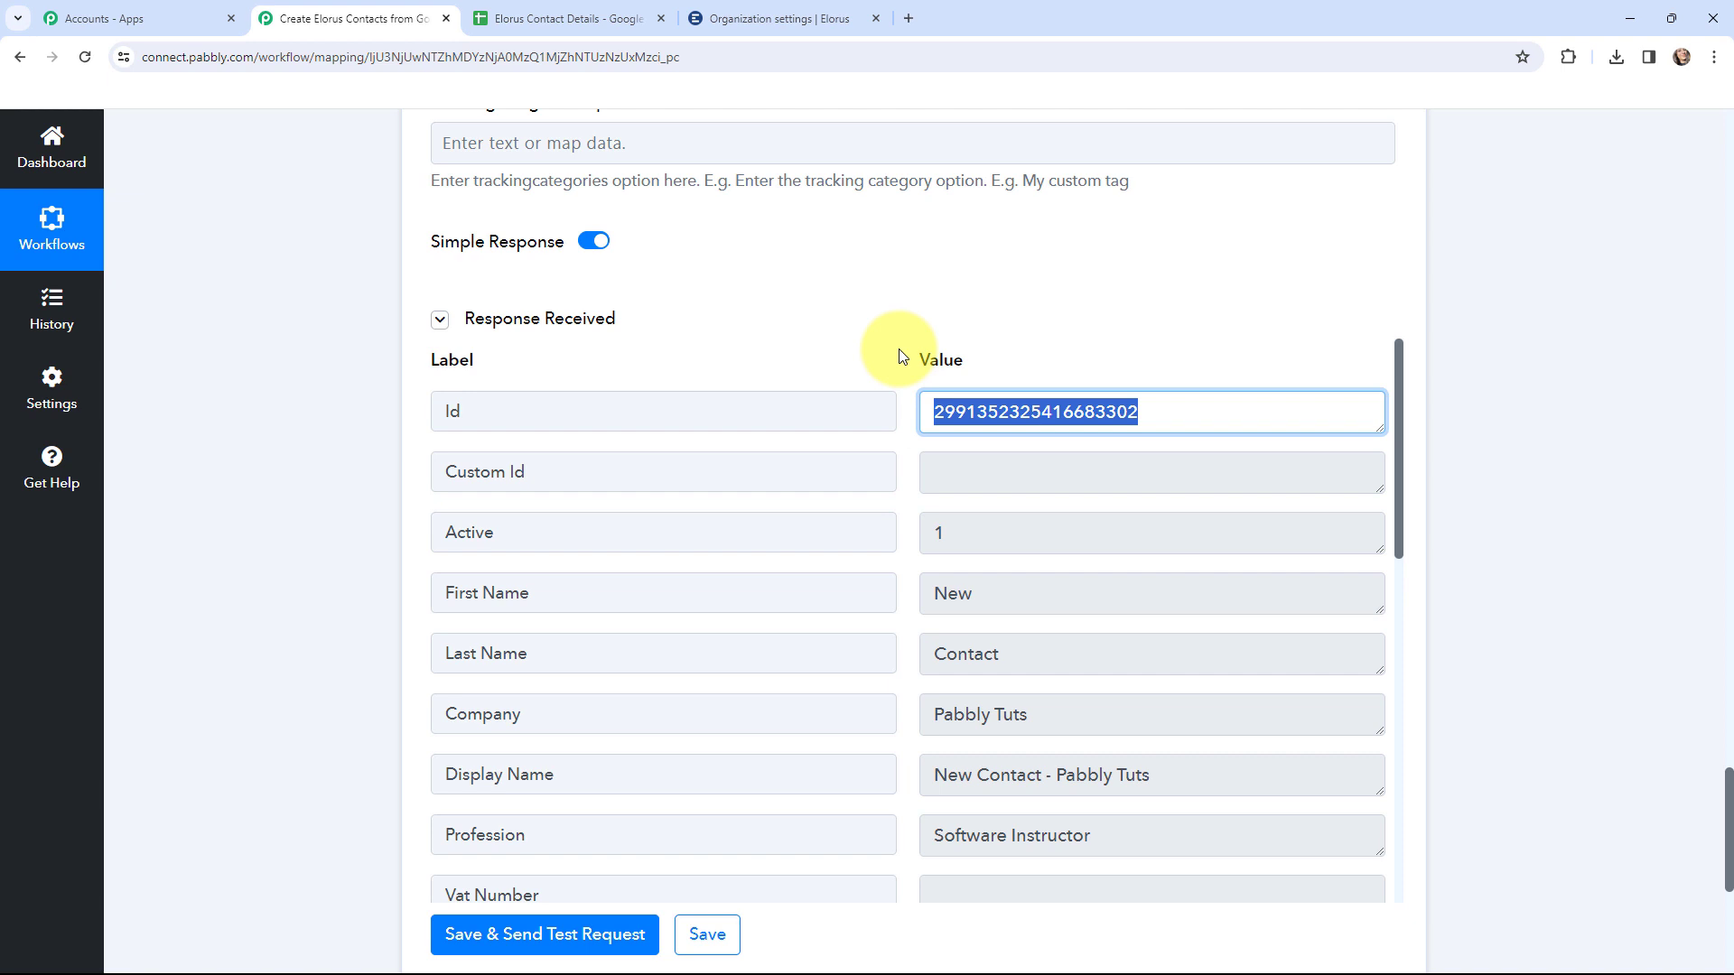
# - Switch to Elorus, check the profession and email details of the New Contact - Pabbly Tuts record, and return to the Pabbly Connect workflow
pyautogui.hotkey('ctrl', '4')
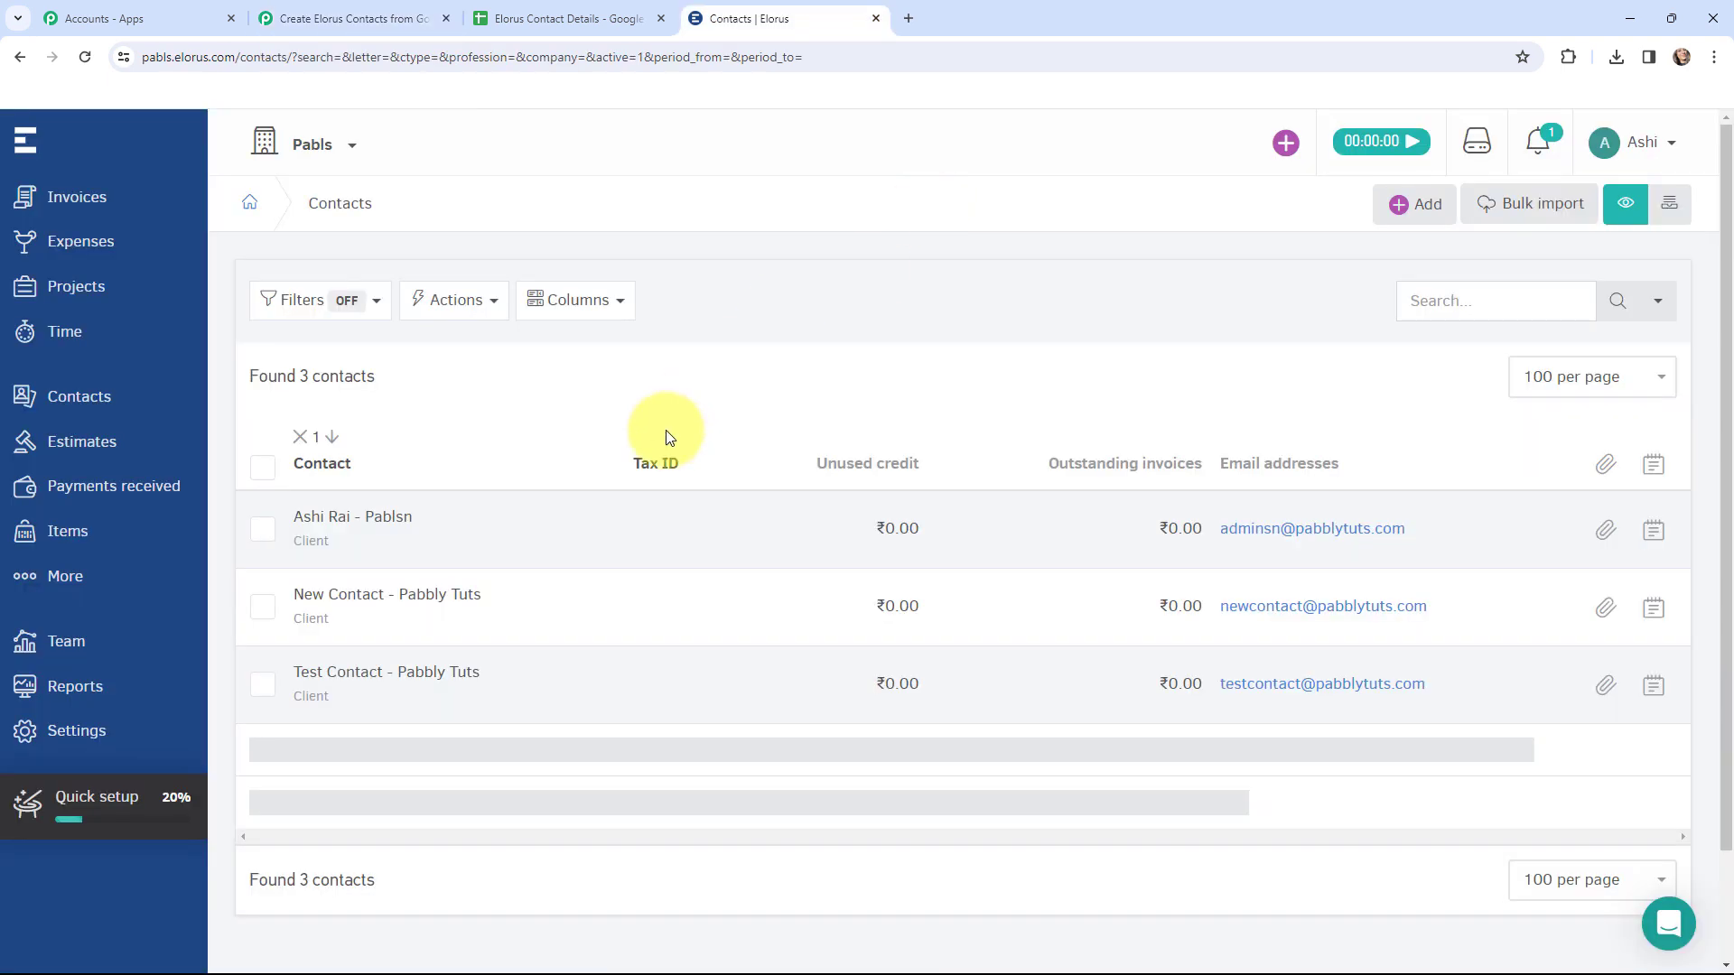
pyautogui.click(412, 598)
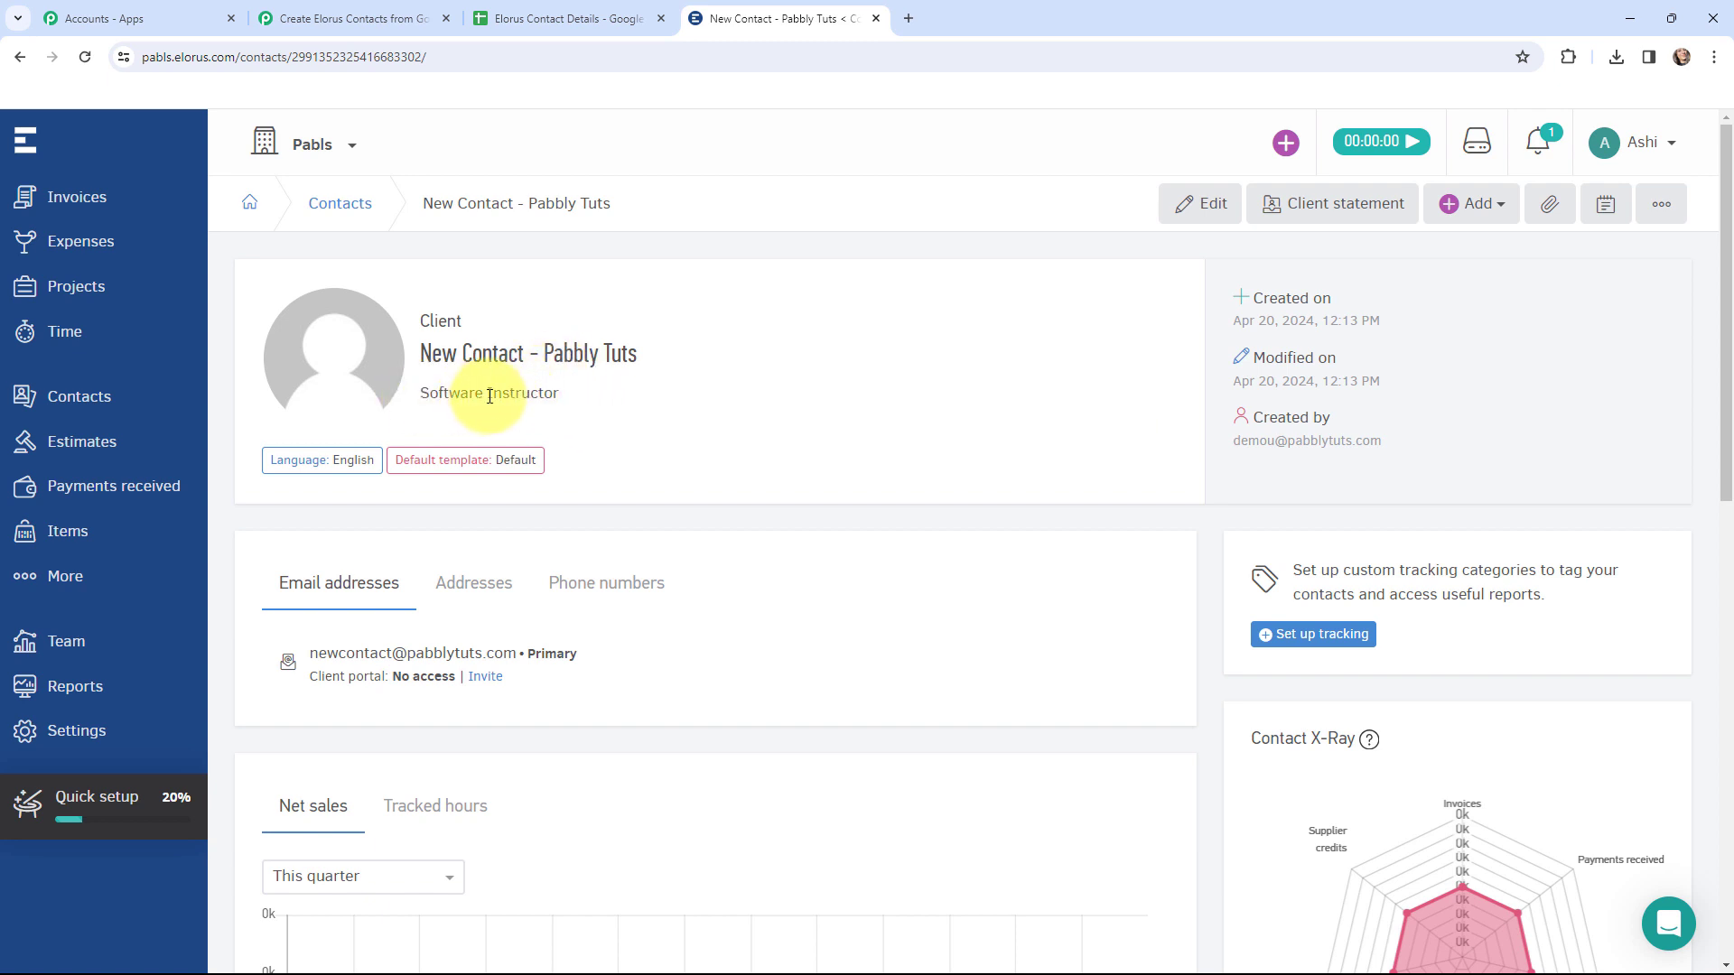
pyautogui.scroll(-1, 713, 445)
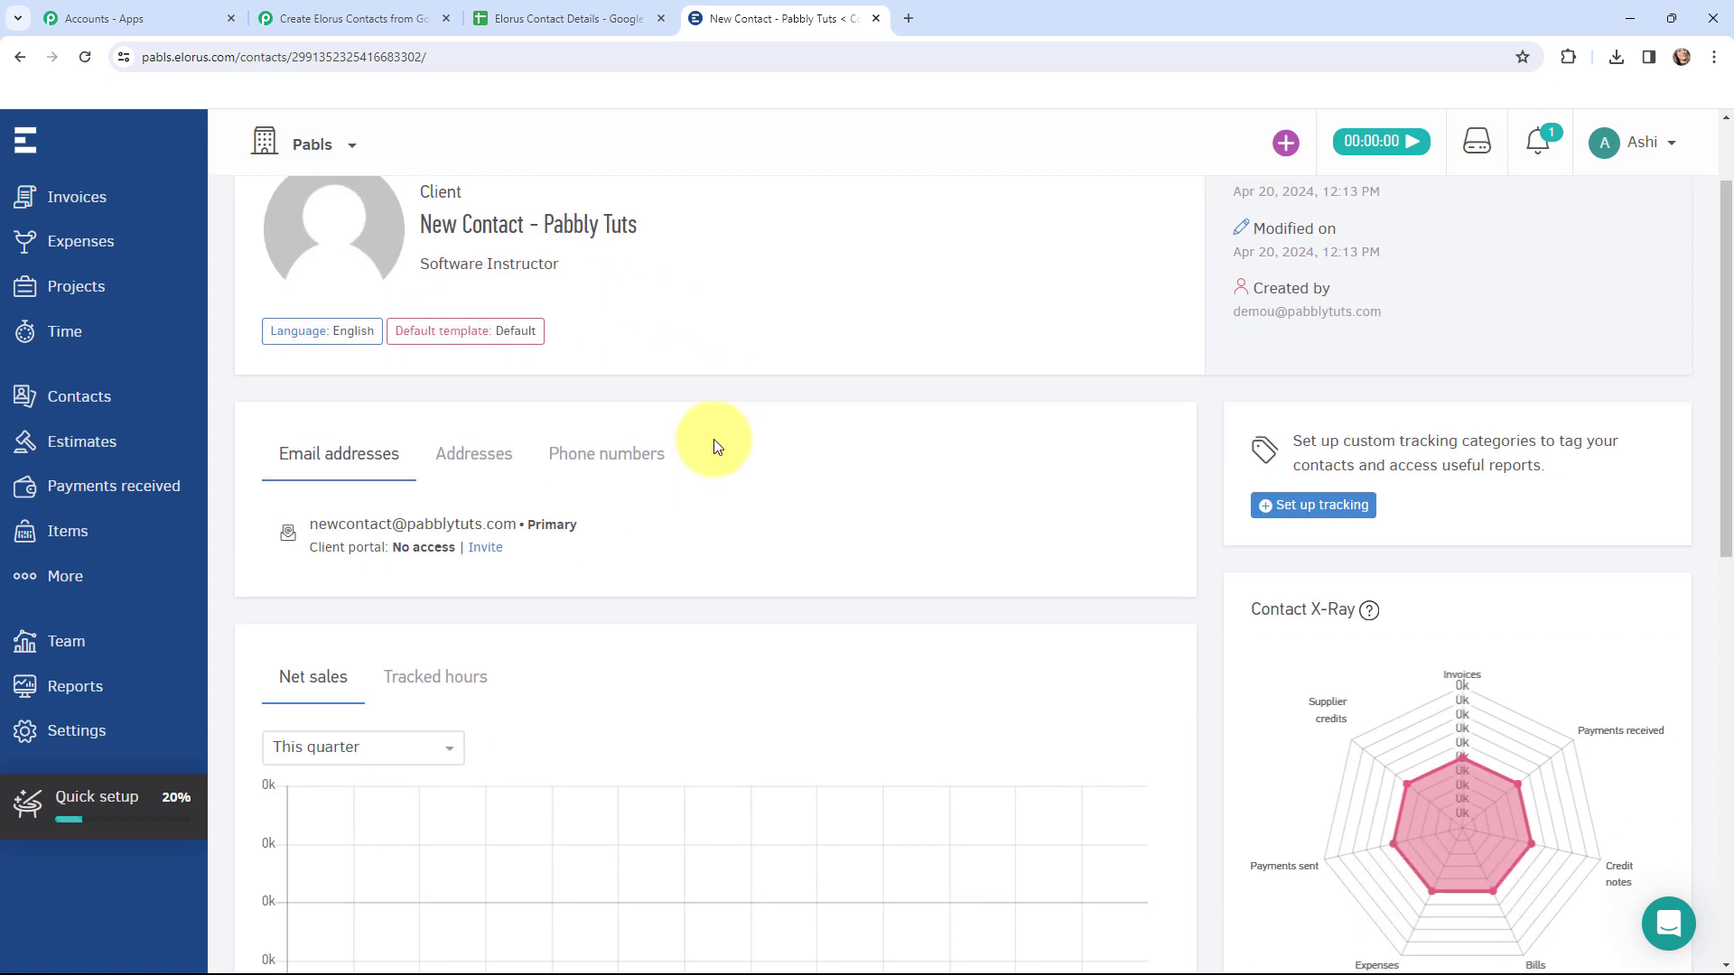
pyautogui.scroll(-3, 714, 445)
pyautogui.scroll(4, 713, 445)
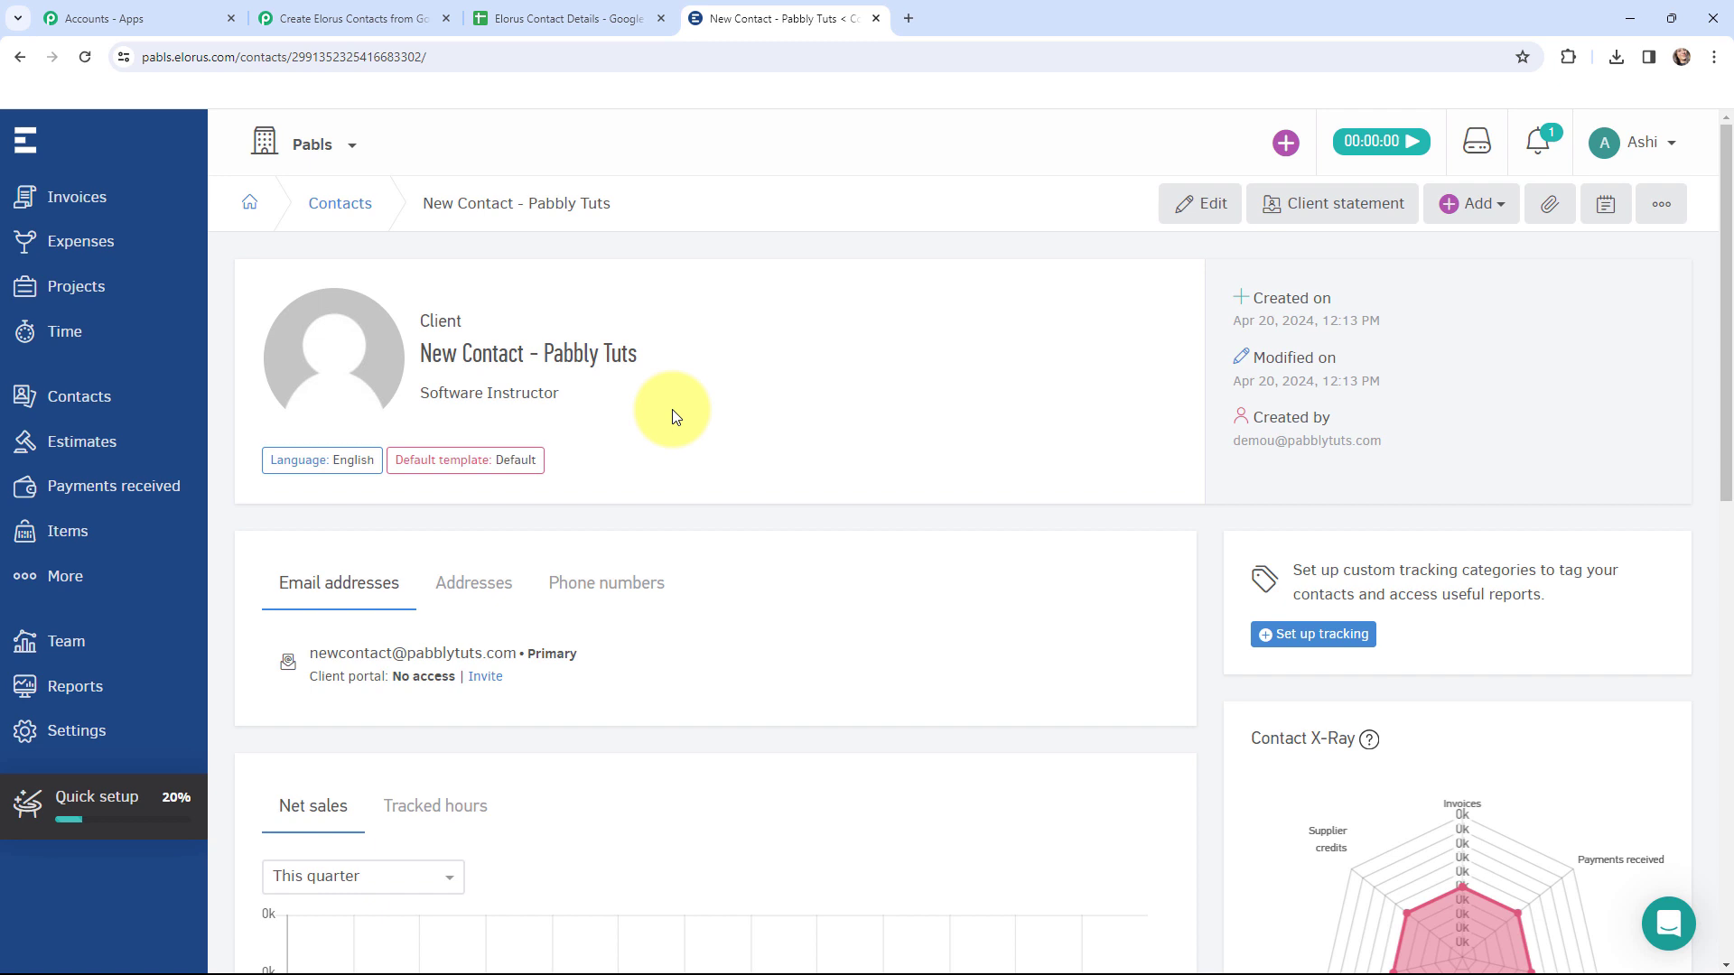
pyautogui.hotkey('ctrl', '2')
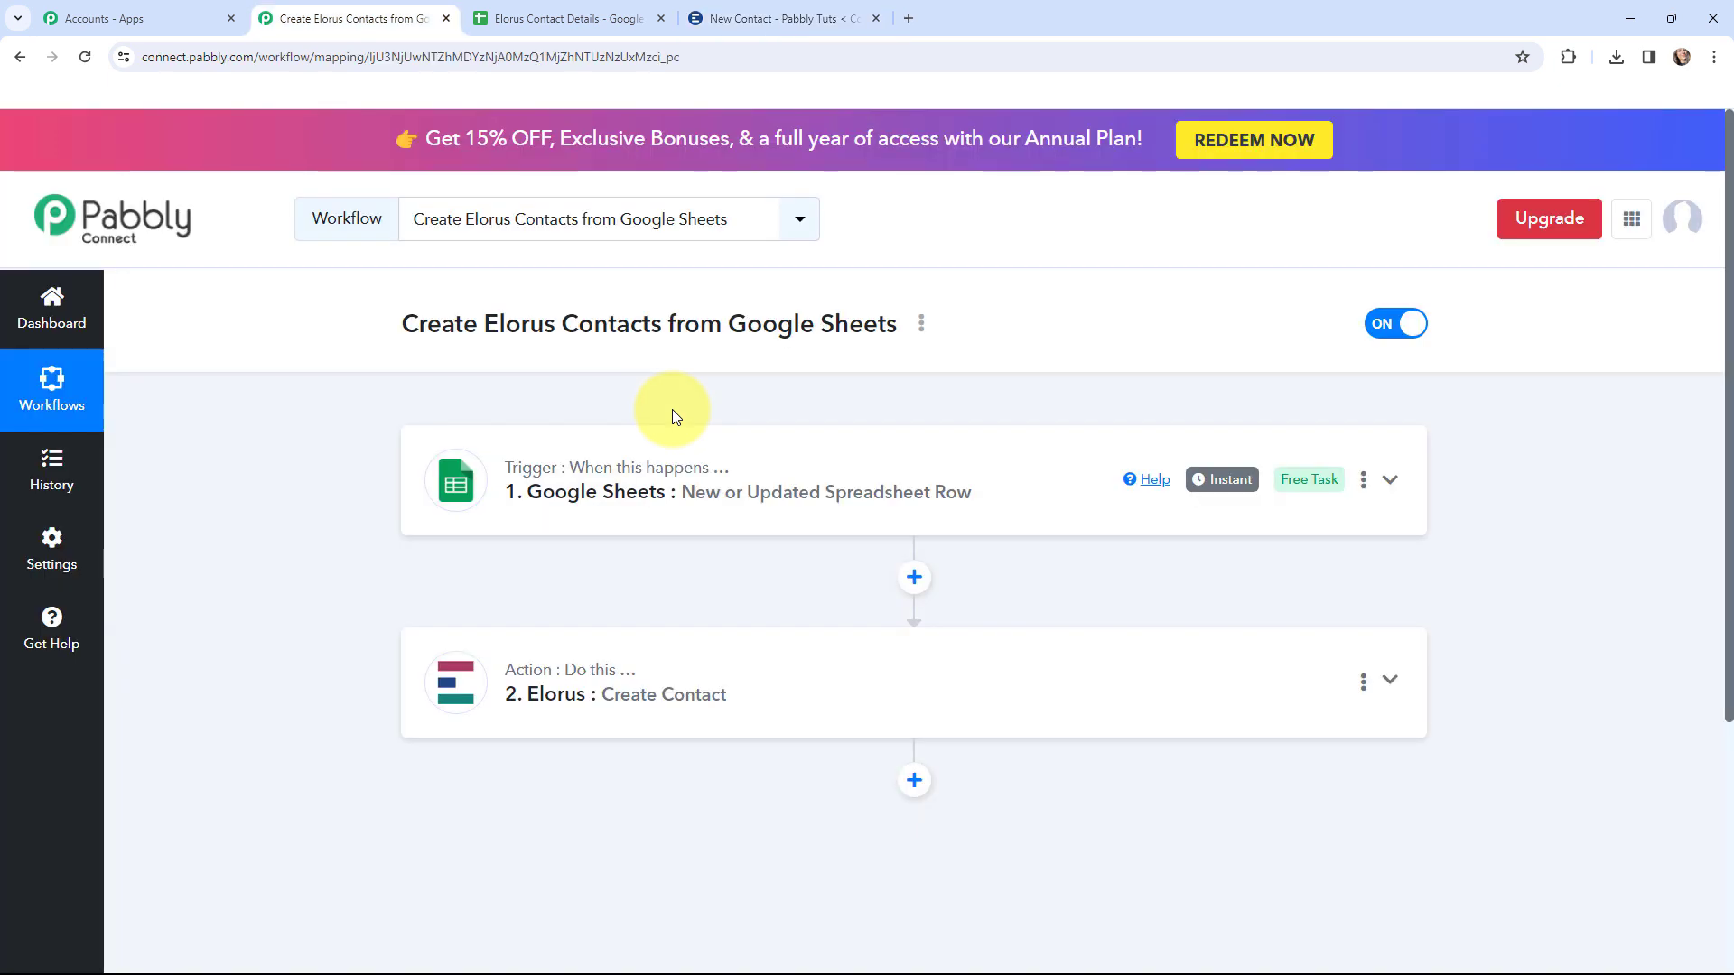